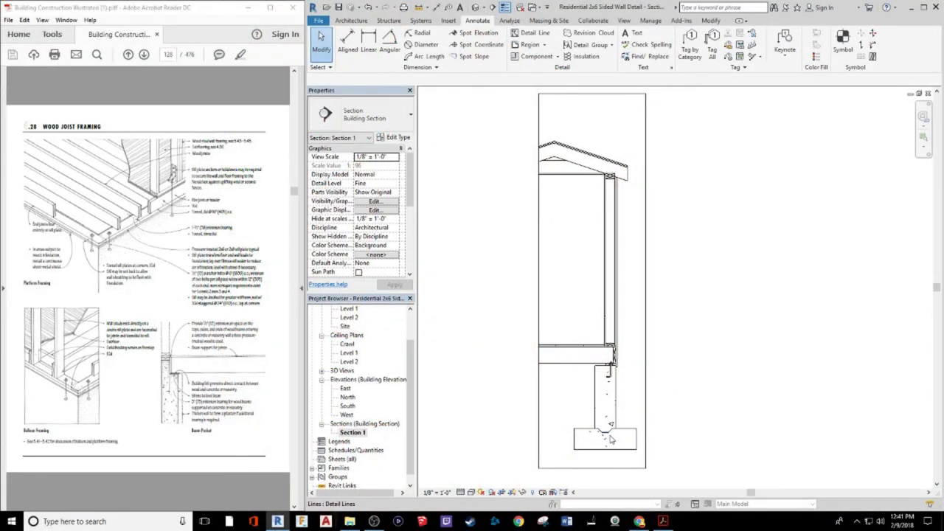
Inspect the masking regions over the joint between foundation wall and footing and beside the 2x6 sill plate
scroll(620, 420, "up", 5)
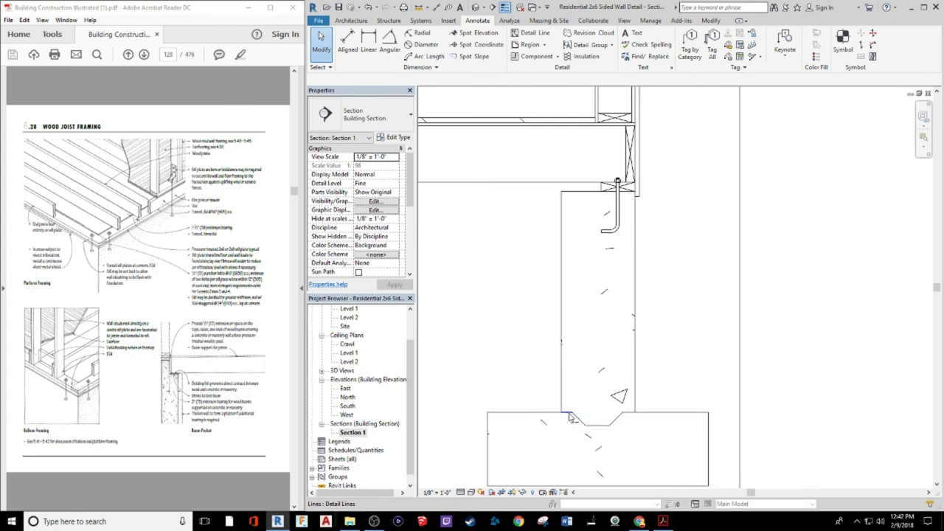
left_click(610, 414)
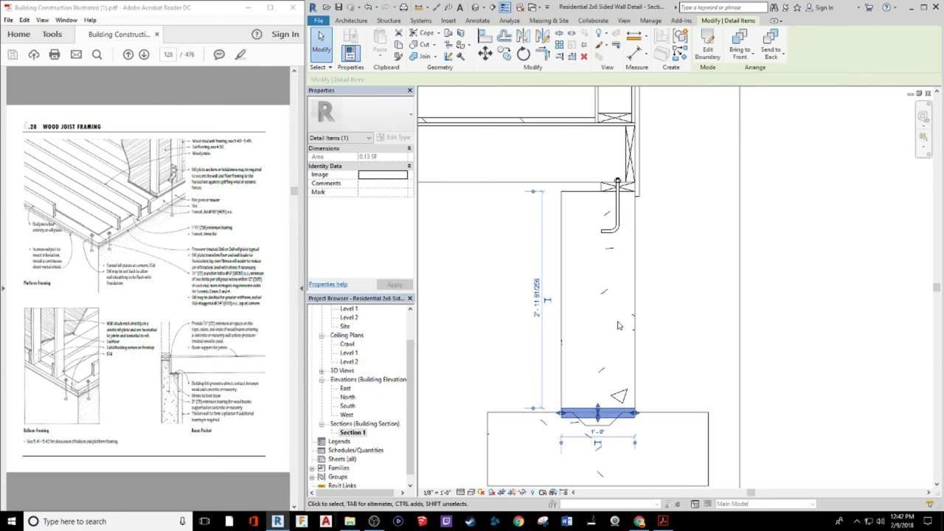
left_click(668, 322)
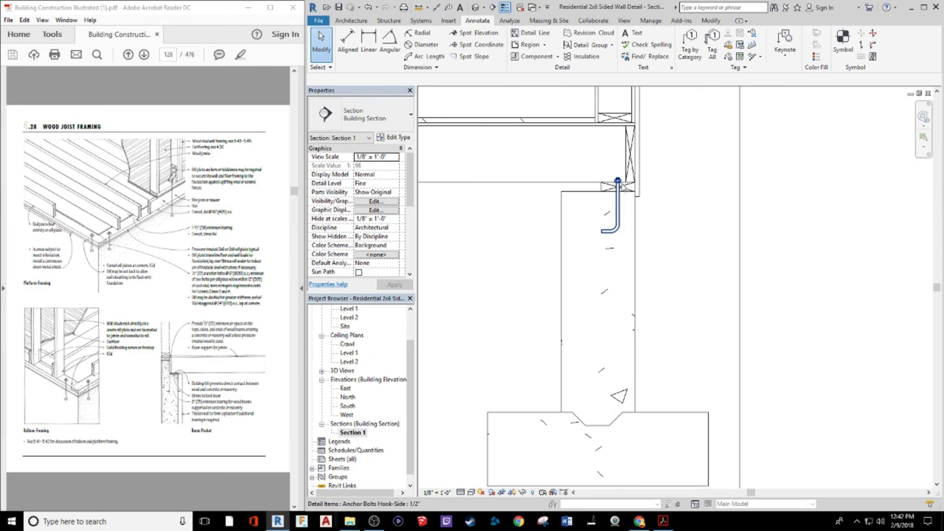
left_click(618, 188)
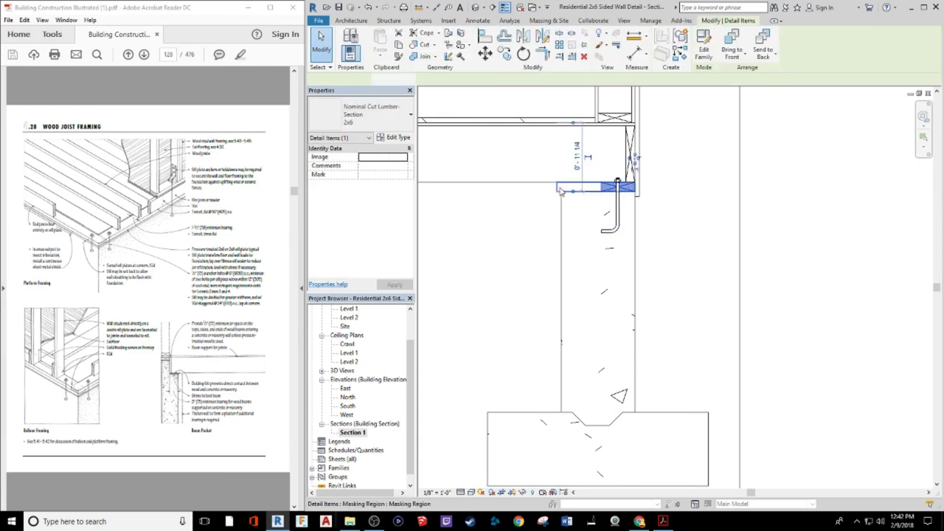
left_click(562, 189)
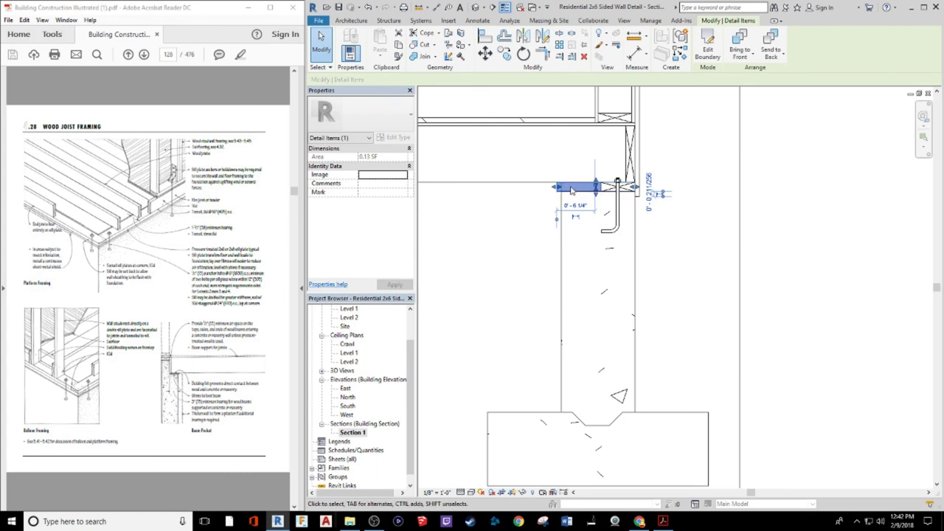
Delete the existing hooked anchor bolt that runs through the sill plate into the foundation wall
scroll(601, 185, "up", 4)
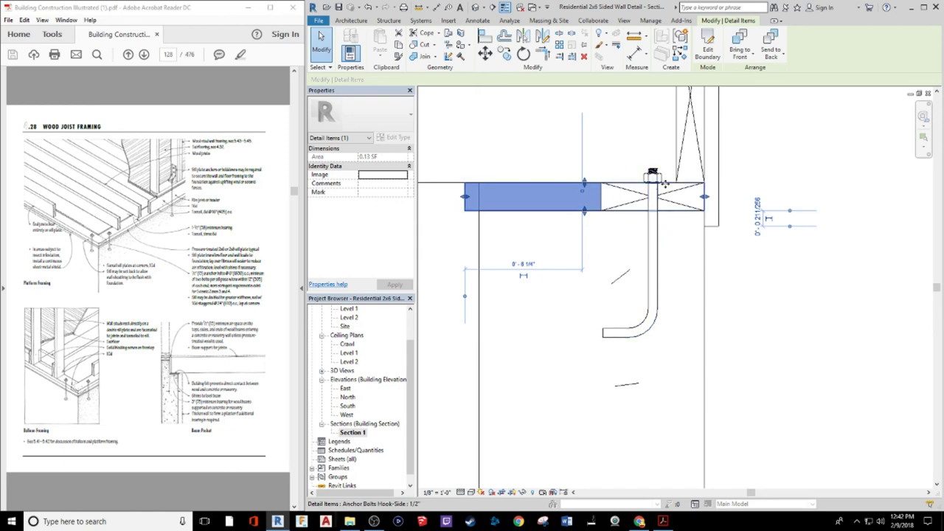
key("Escape")
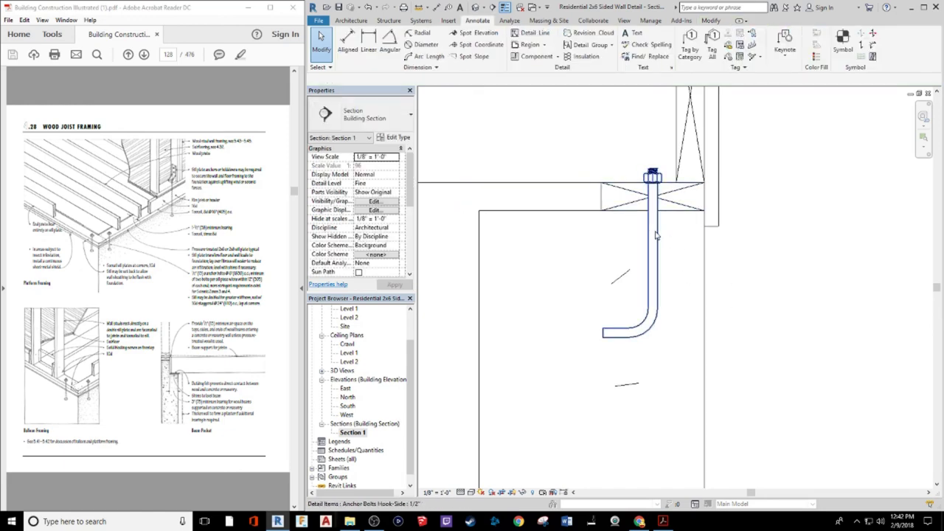
left_click(656, 235)
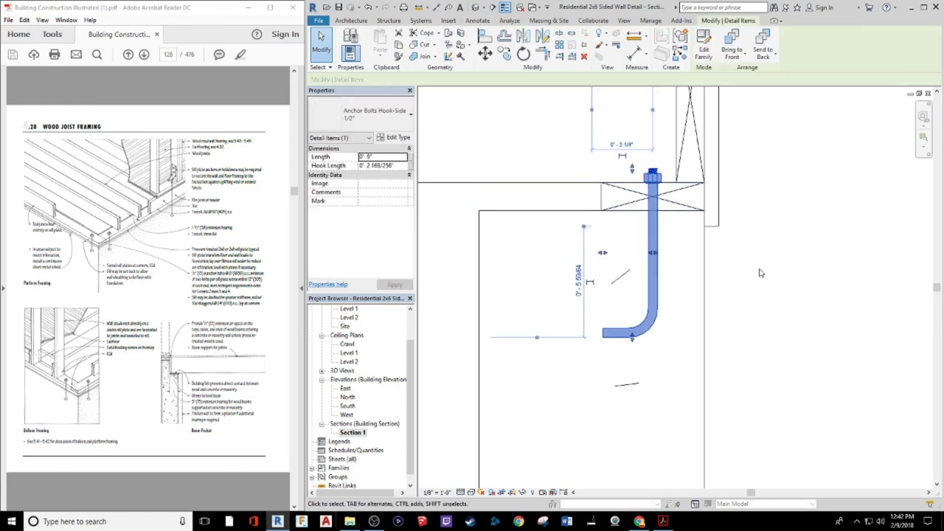
key("Delete")
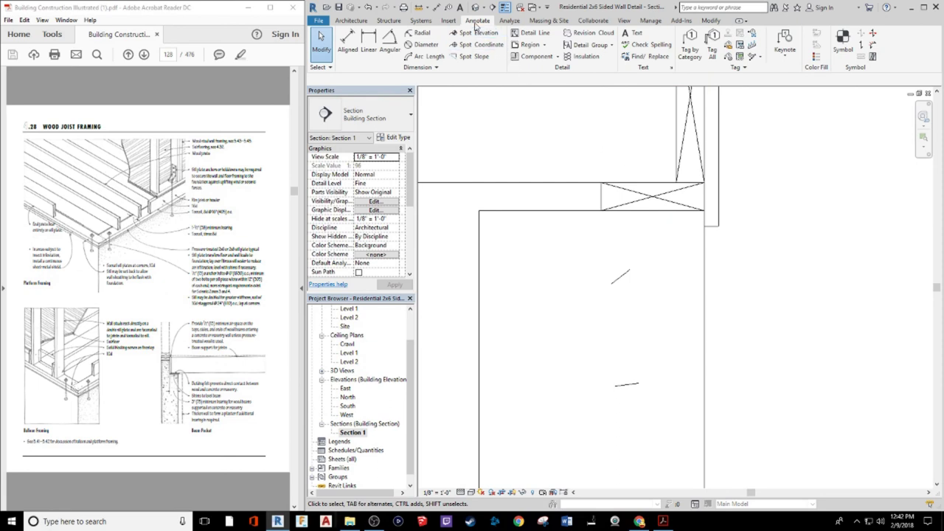
Start placing a detail component and browse the family library to Detail Items, Div 05-Metals, 050500-Common Work Results for Metals, 050523-Metal Fastenings
left_click(534, 58)
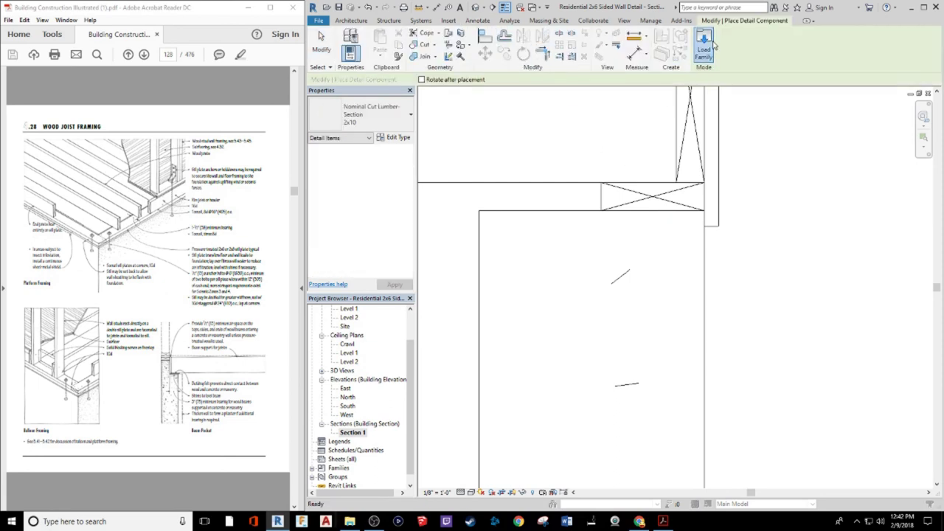
left_click(709, 47)
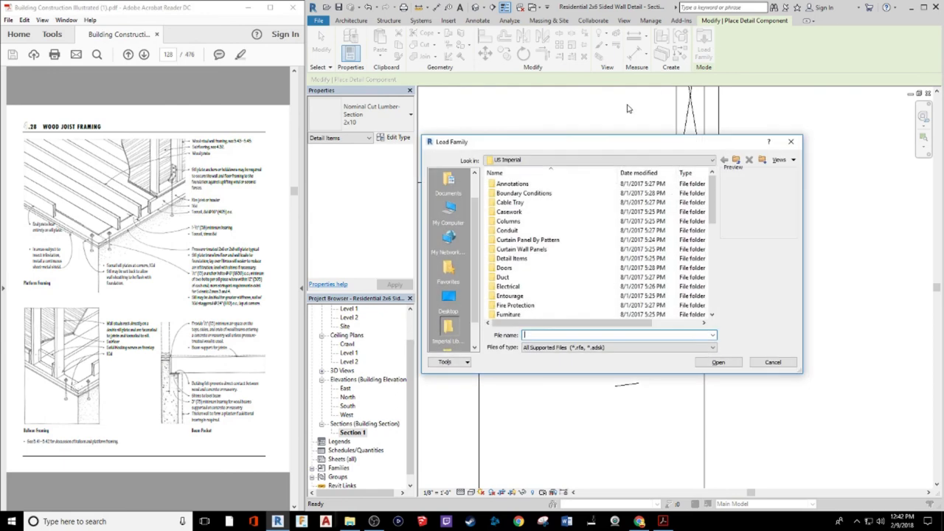
double_click(511, 260)
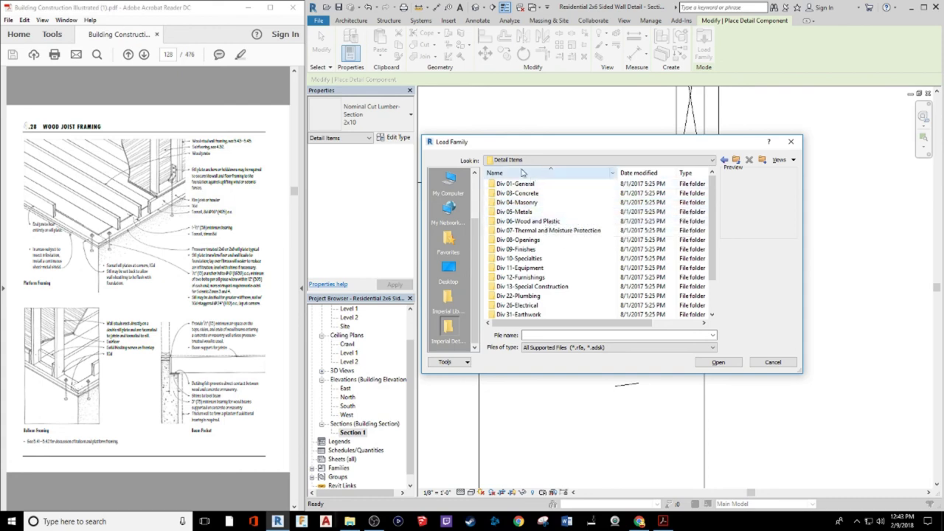
double_click(520, 212)
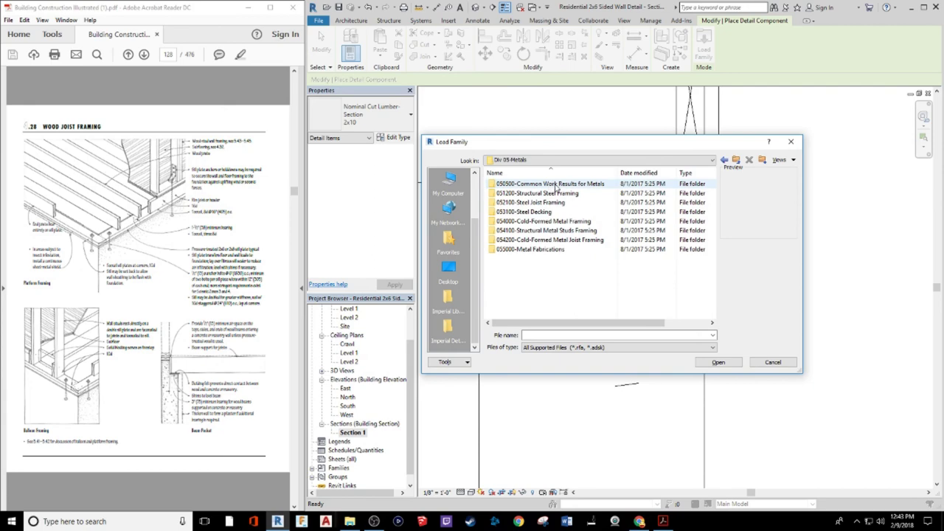
double_click(555, 185)
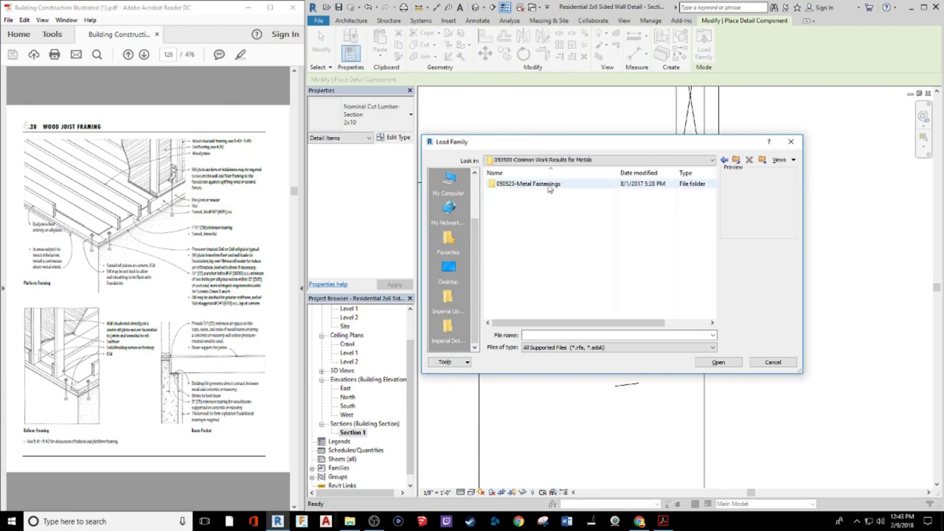
double_click(548, 186)
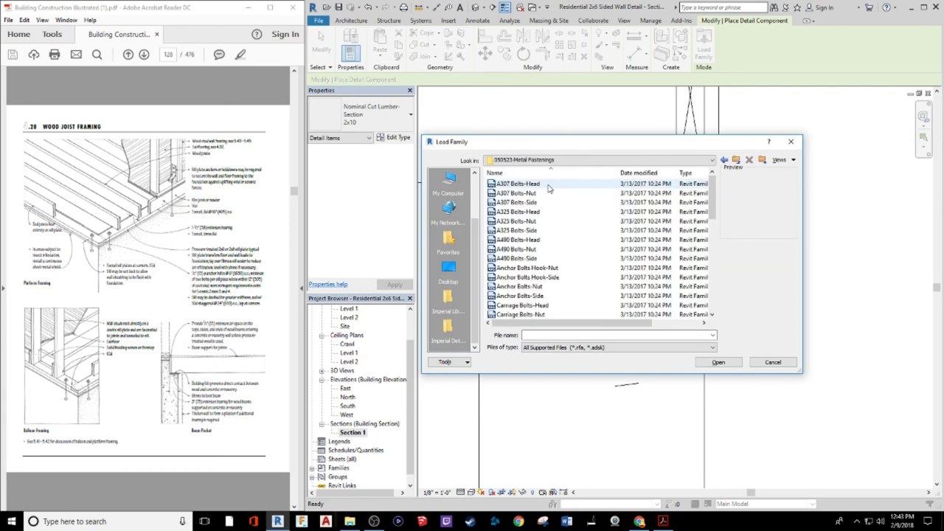
Preview the bolt families and load Anchor Bolts Hook-Side into the project
left_click(534, 231)
left_click(534, 240)
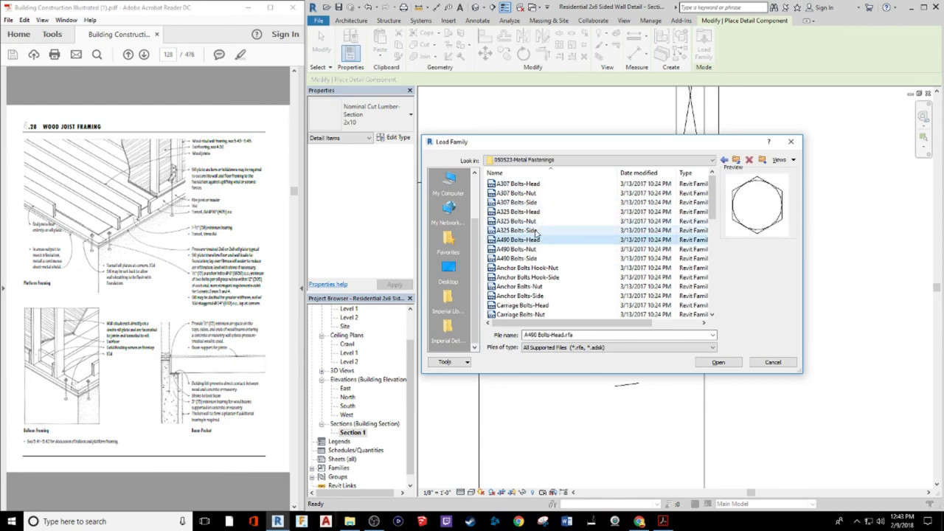
left_click(527, 259)
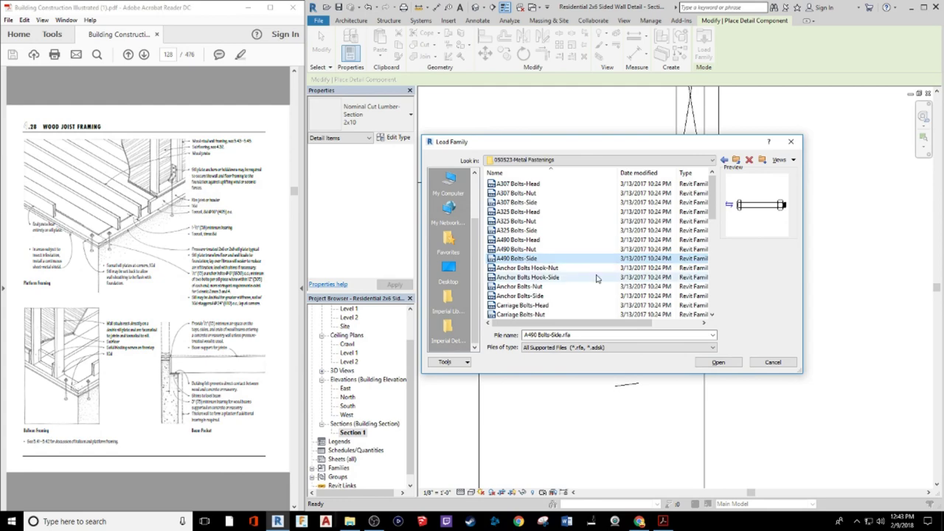
left_click(534, 268)
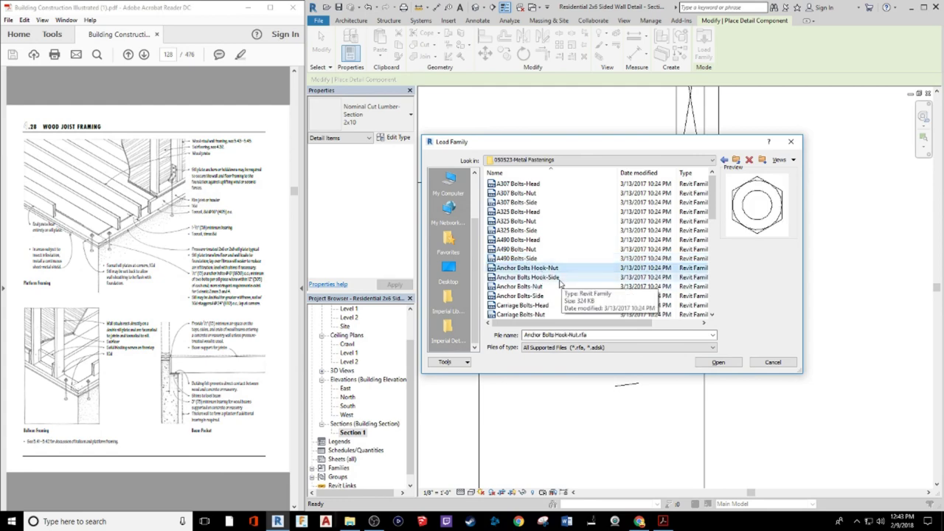
left_click(551, 281)
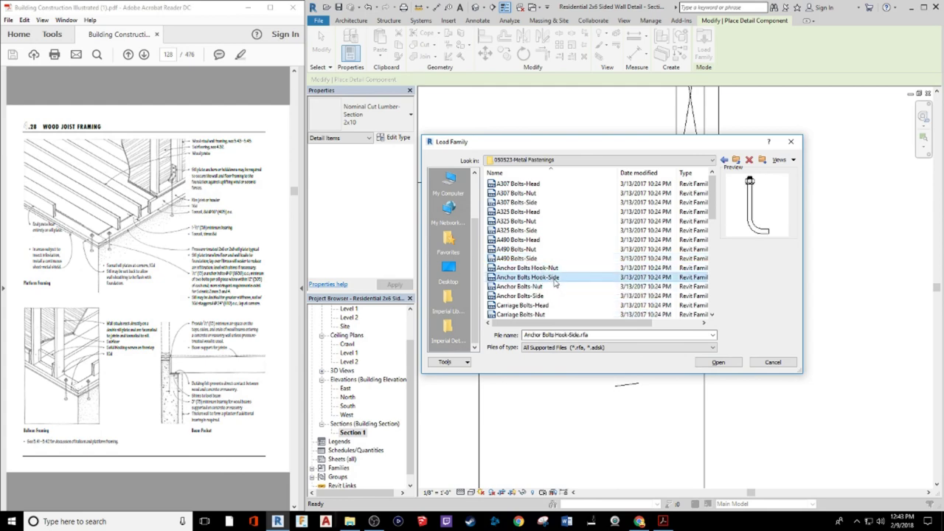
left_click(719, 362)
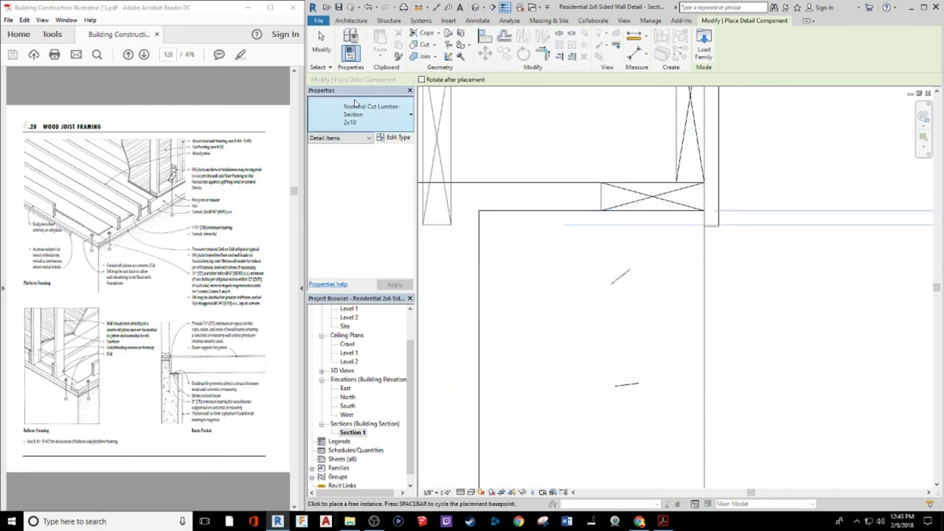
Place a 1/2" Anchor Bolts Hook-Side component vertically through the middle of the sill plate into the foundation wall
left_click(367, 115)
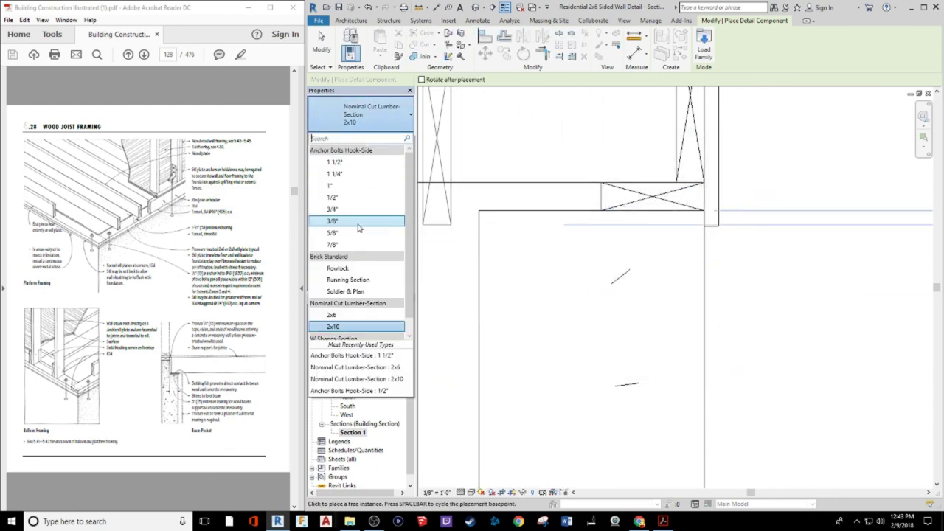
scroll(361, 254, "down", 1)
scroll(370, 244, "up", 1)
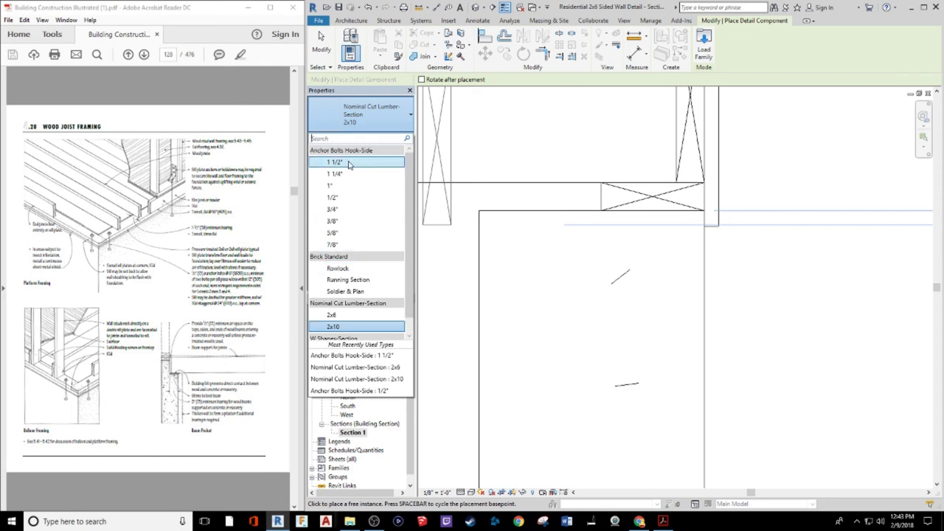
left_click(336, 199)
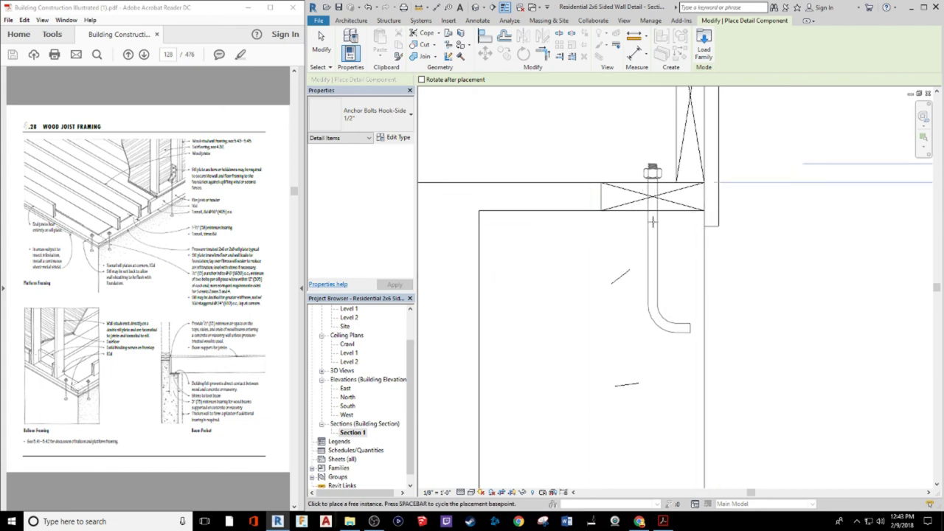
left_click(653, 223)
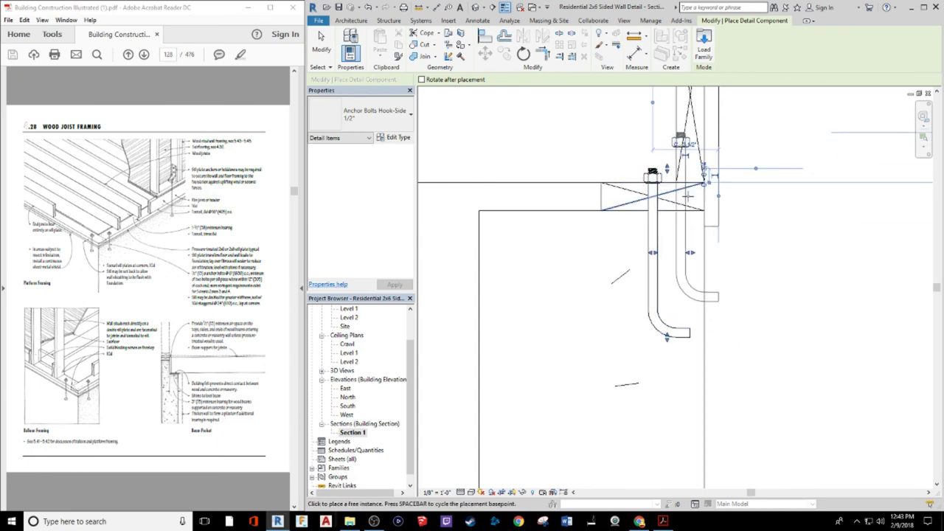
key("Escape")
key("Escape")
Mirror the anchor bolt about its own vertical centreline so the hook points inward, and delete the original bolt
left_click(658, 251)
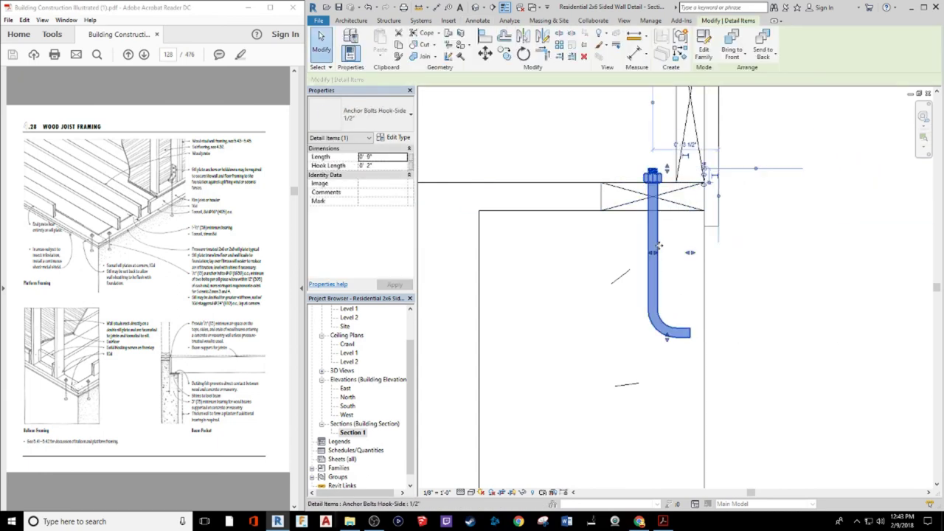
left_click(522, 36)
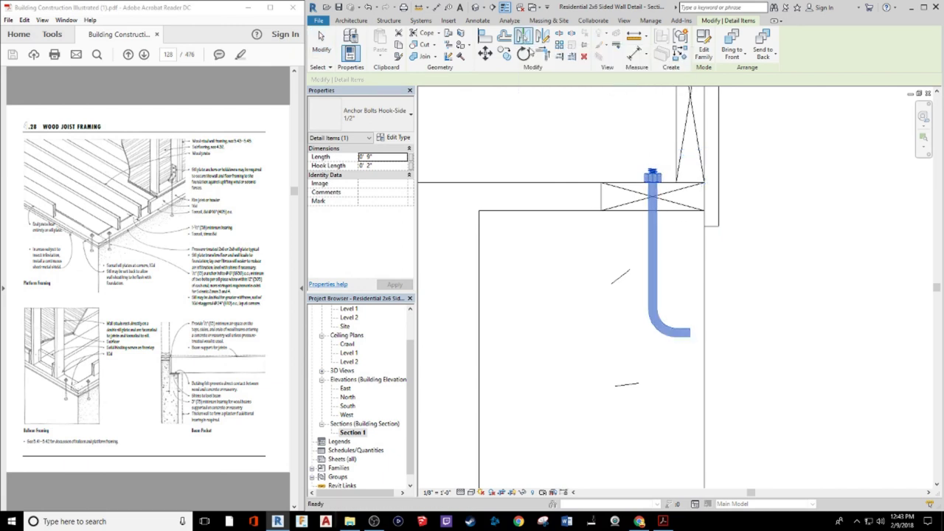
left_click(653, 249)
key("Escape")
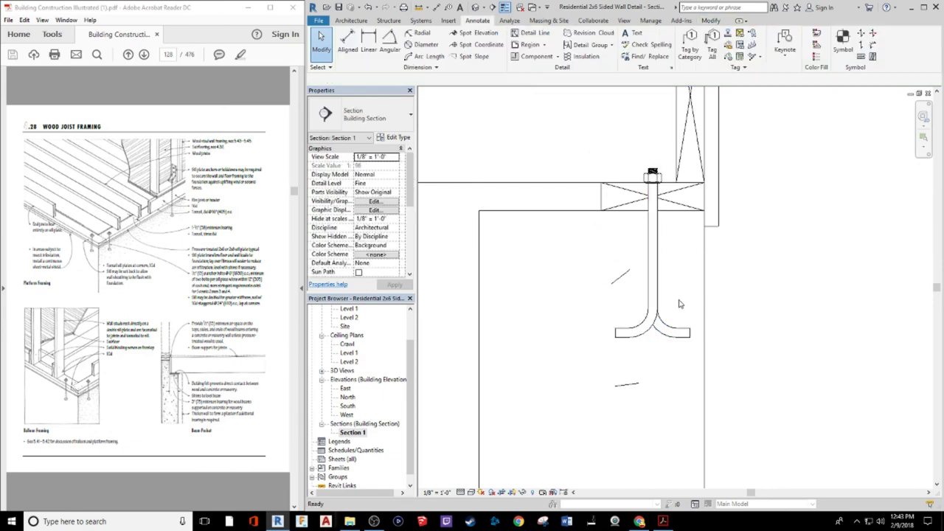
left_click(673, 333)
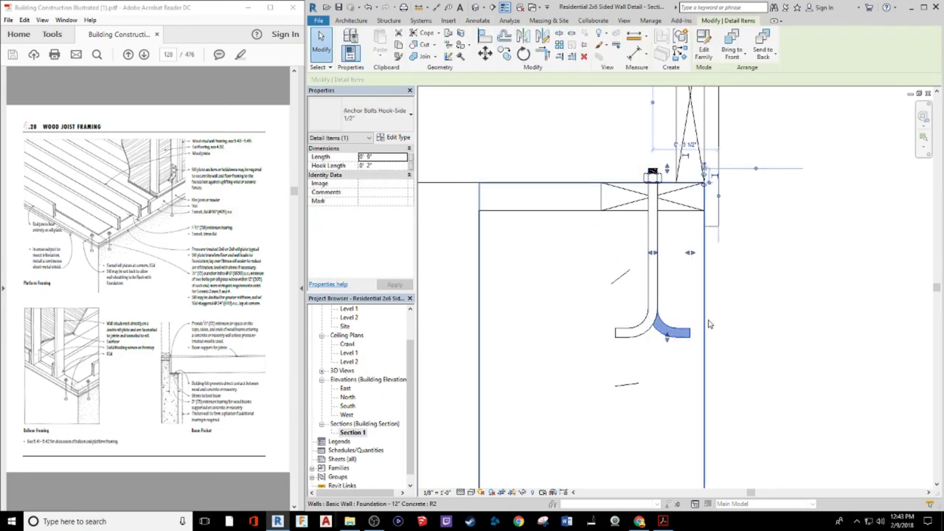
key("Delete")
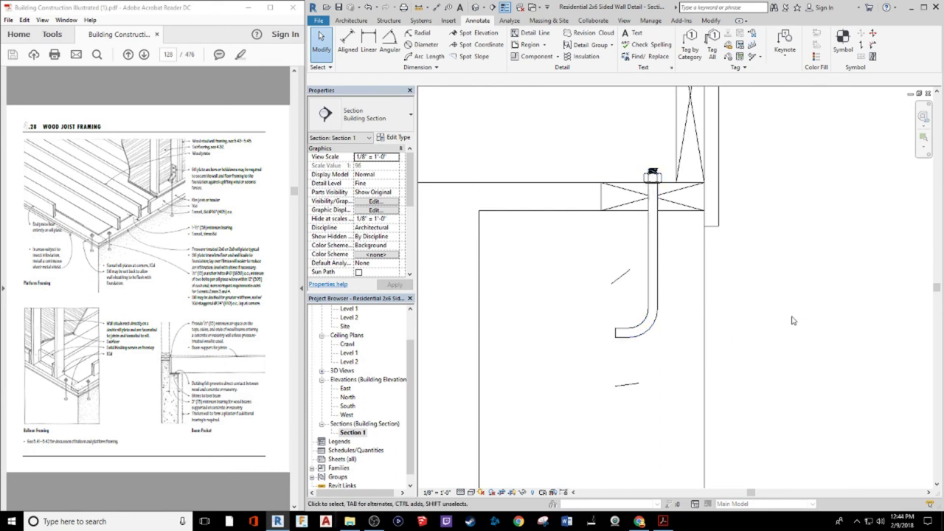
Examine the 2x10 rim board above the sill plate and the masking region over the footing keyway
scroll(782, 324, "down", 5)
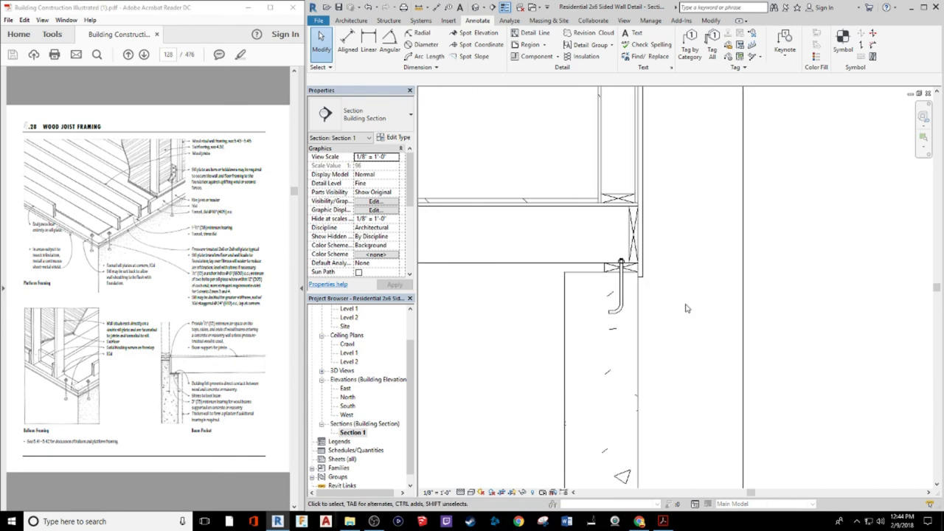
scroll(632, 236, "up", 4)
left_click(637, 251)
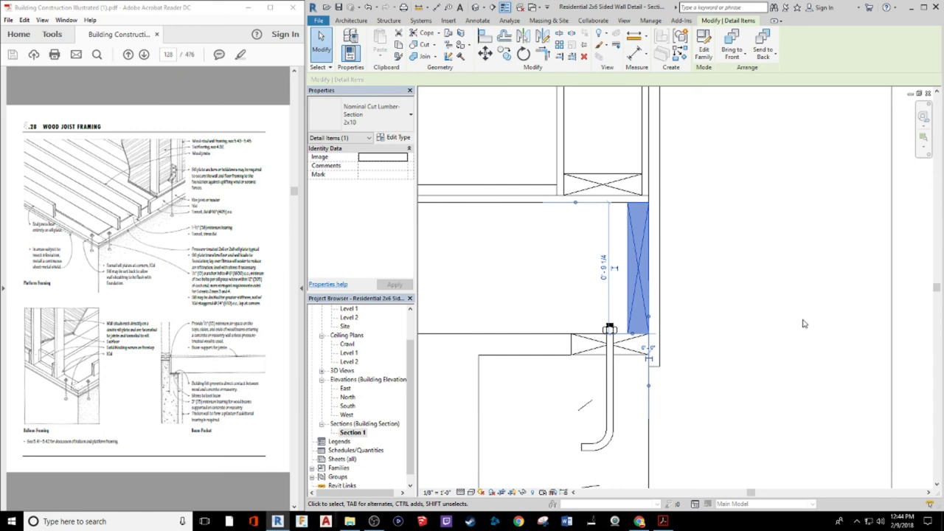
left_click(810, 305)
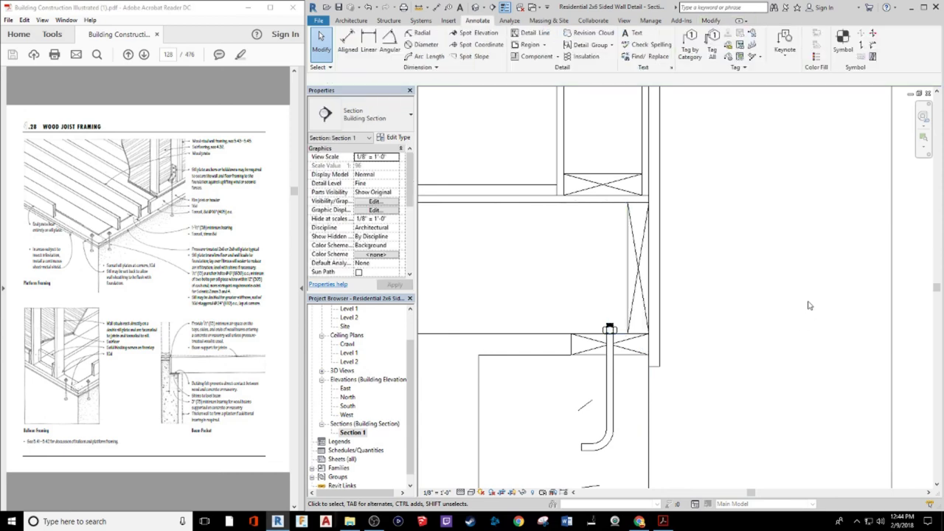
scroll(807, 303, "down", 2)
middle_click_drag(807, 303, 793, 259)
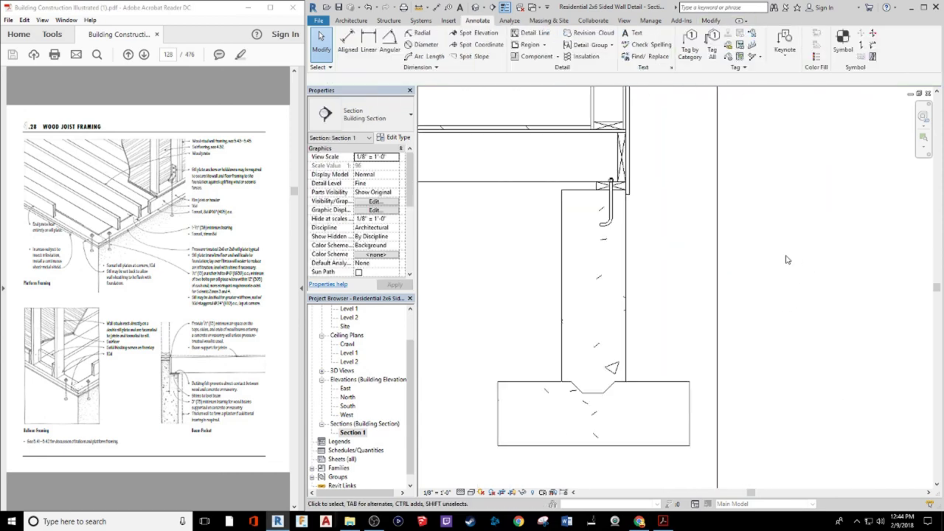
left_click(593, 382)
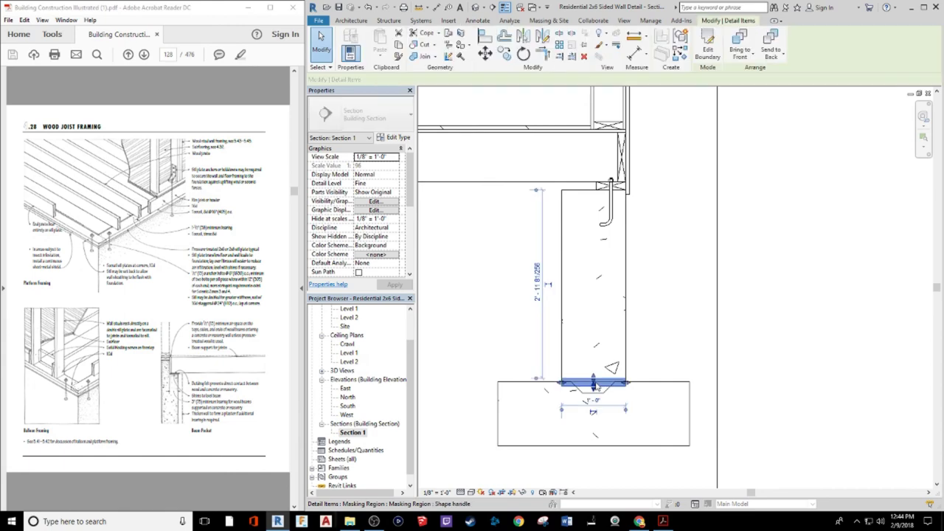
key("Delete")
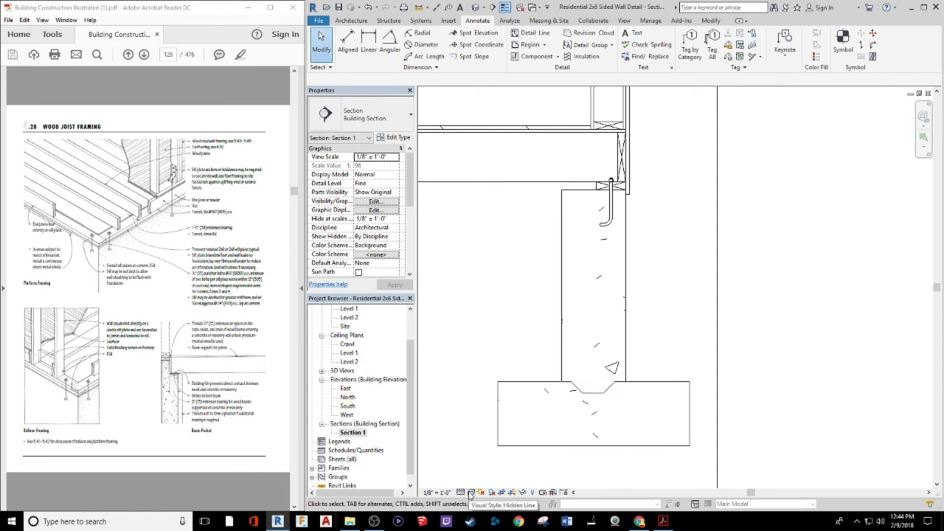
Preview the wall section in the Shaded visual style, including the foundation and masked keyway, and restore Hidden Line
left_click(470, 493)
left_click(496, 452)
middle_click_drag(793, 345, 782, 375)
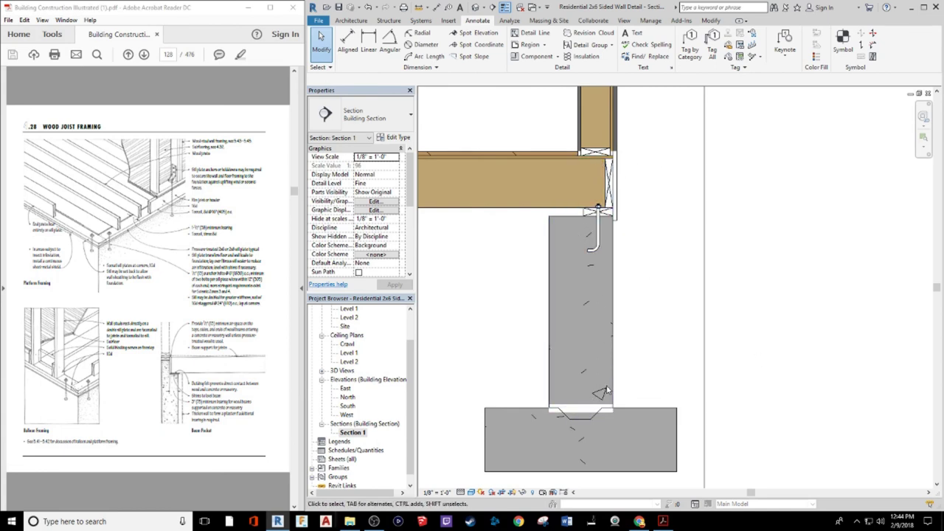
left_click(470, 494)
left_click(498, 443)
middle_click_drag(773, 312, 767, 350)
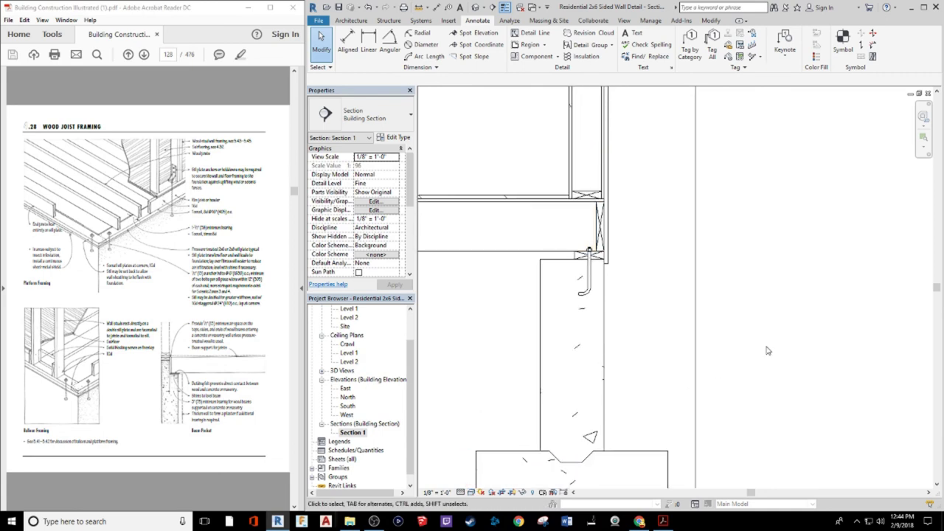
Examine the section from the foundation and floor framing up the 2x6 wall to the roof eave
scroll(769, 346, "down", 2)
middle_click_drag(797, 245, 710, 280)
middle_click_drag(725, 244, 809, 406)
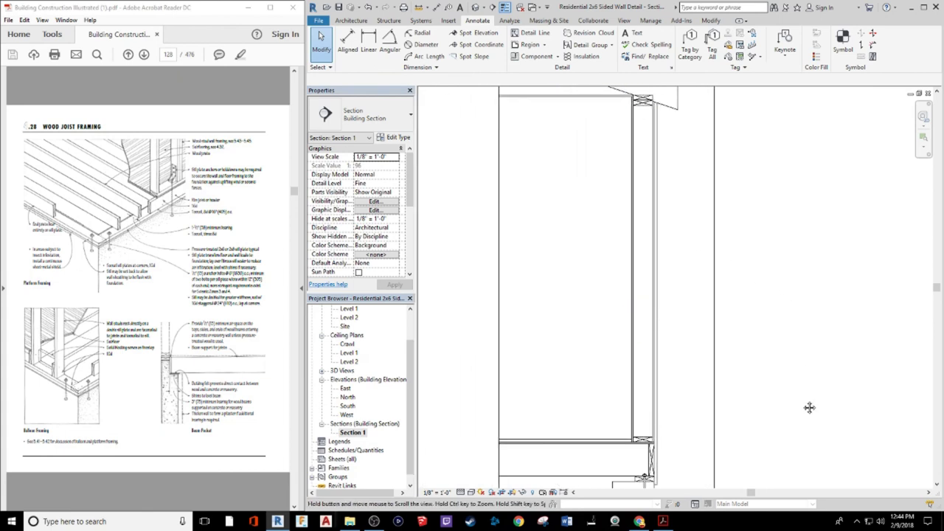
middle_click_drag(801, 228, 760, 166)
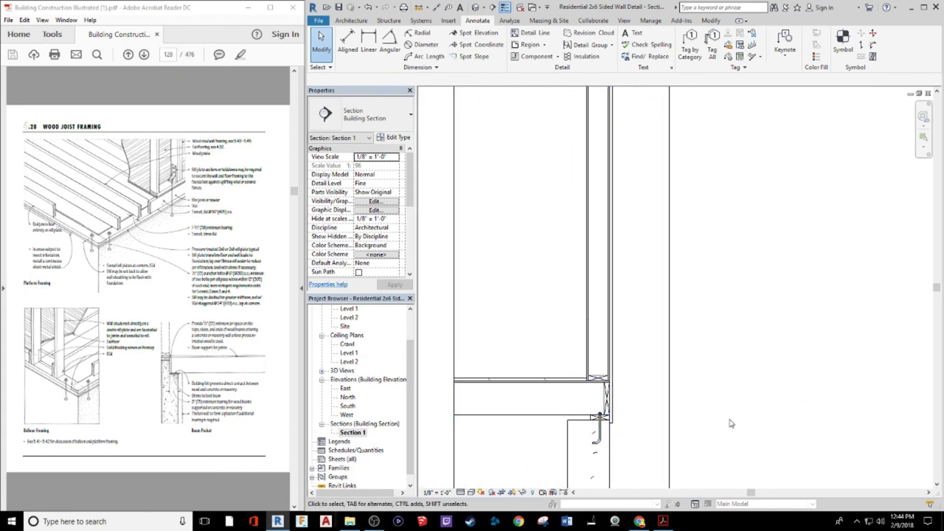
middle_click_drag(732, 421, 708, 320)
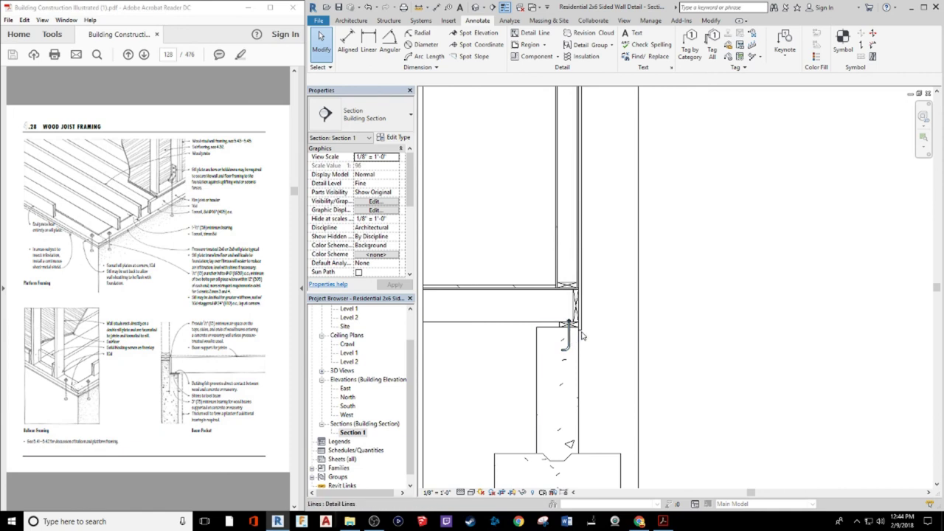
scroll(717, 351, "down", 2)
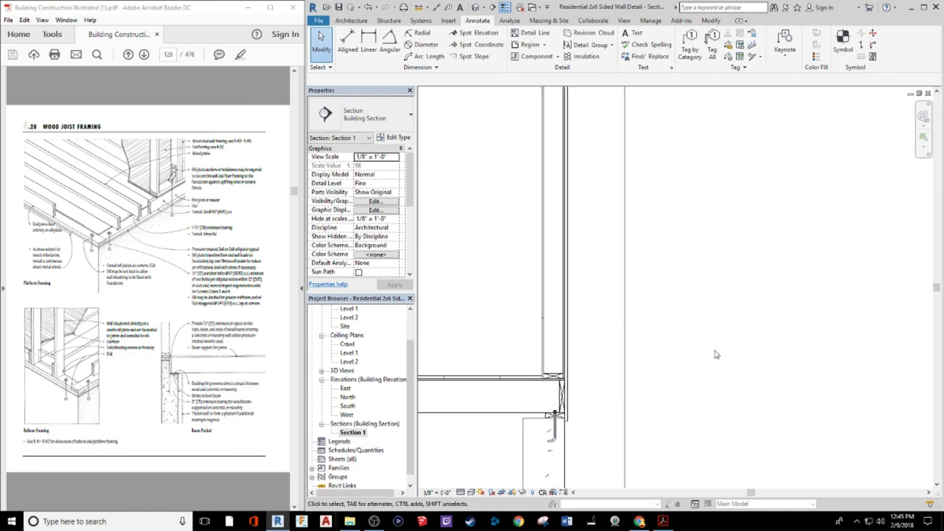
mouse_move(719, 320)
middle_mouse_down()
mouse_move(731, 315)
mouse_move(725, 326)
middle_mouse_up()
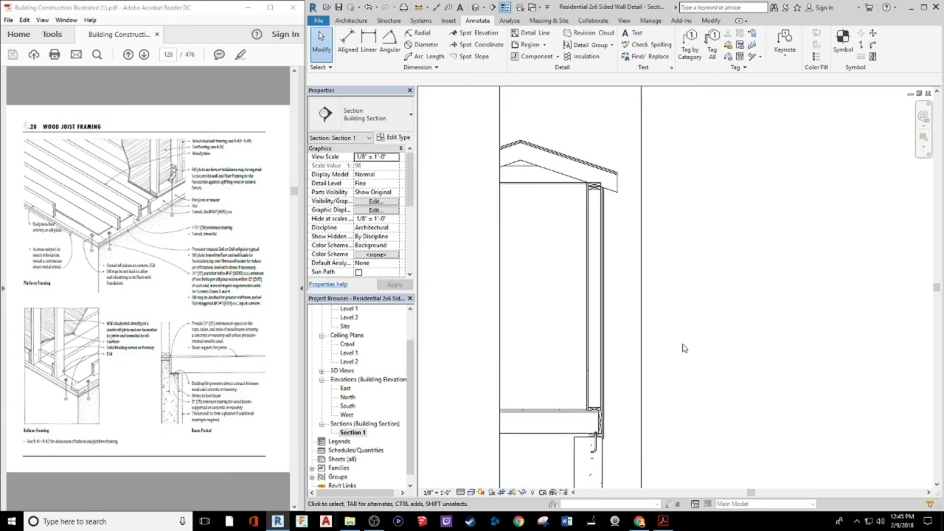
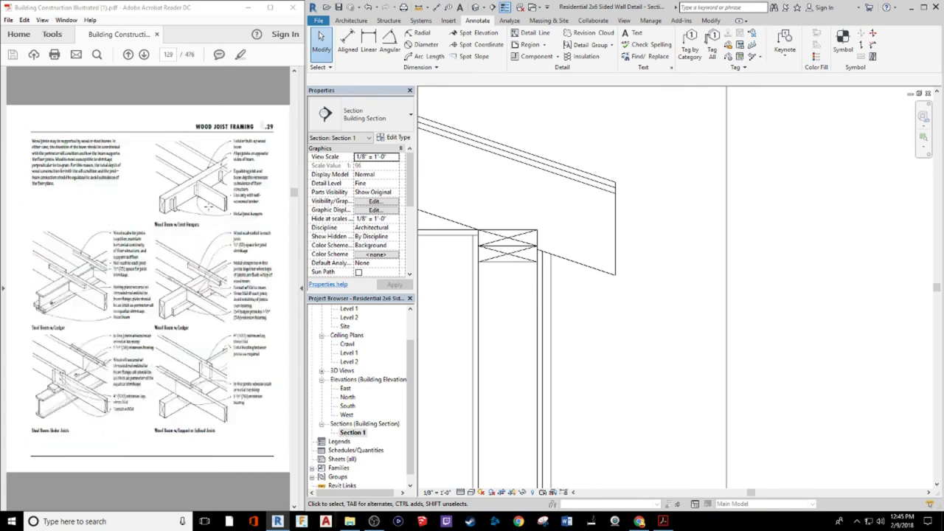
Find the Platform Framing page in the Building Construction Illustrated PDF and compare it with the double top plate at the eave in Revit
scroll(208, 206, "down", 16)
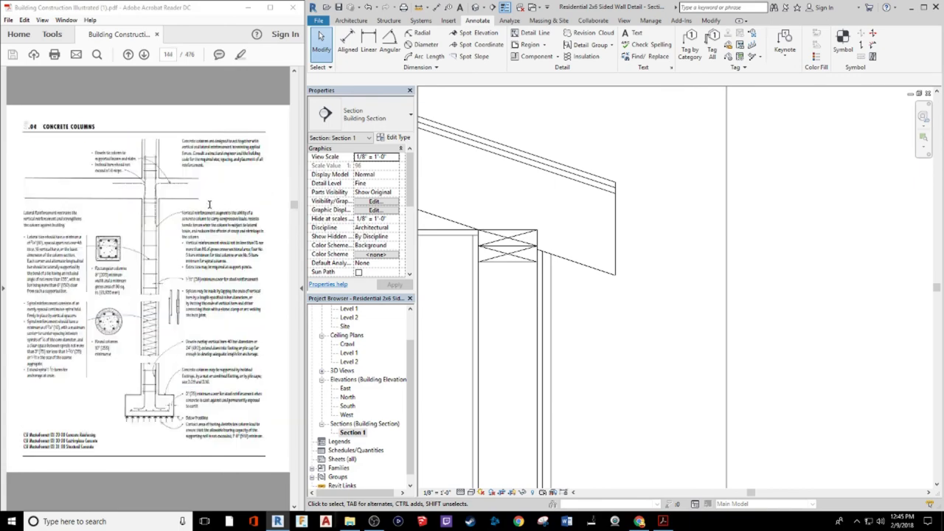
scroll(209, 205, "down", 11)
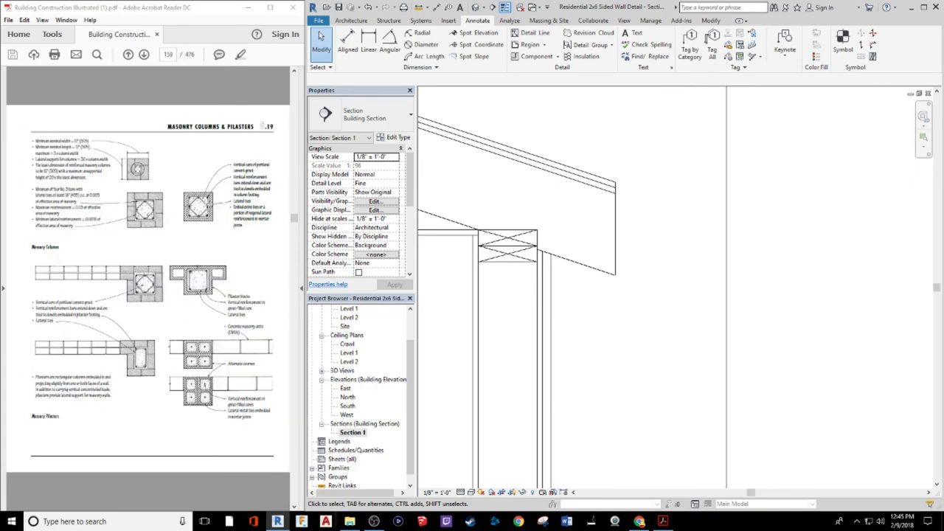
scroll(209, 206, "down", 12)
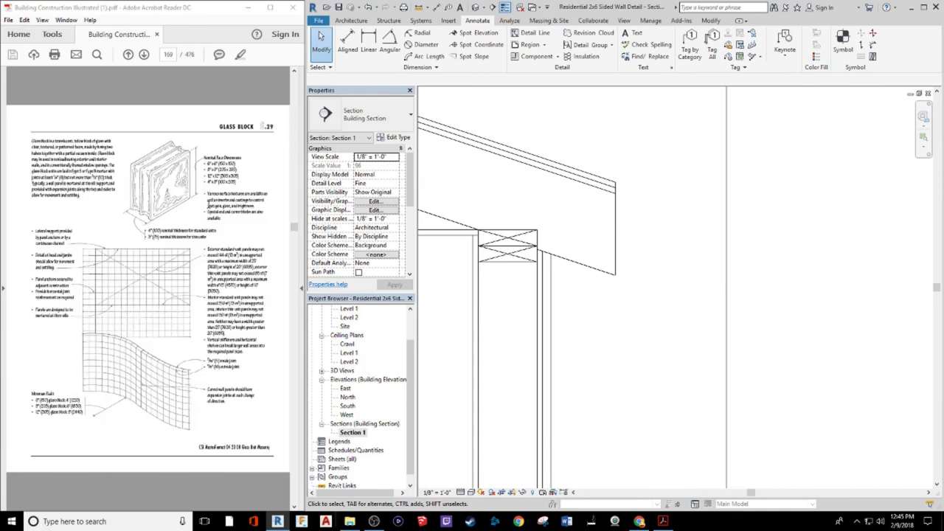
scroll(206, 205, "down", 8)
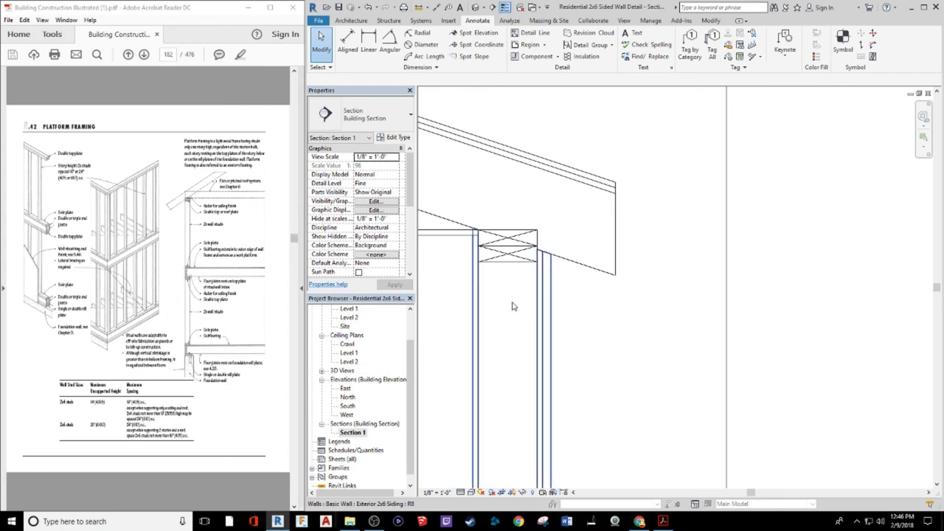
middle_click_drag(531, 314, 714, 325)
scroll(781, 343, "down", 3)
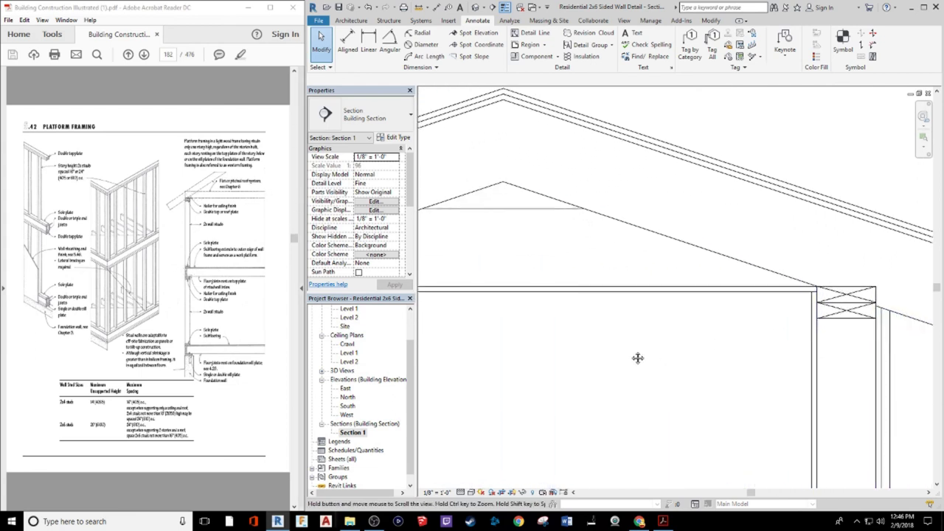
scroll(701, 310, "up", 3)
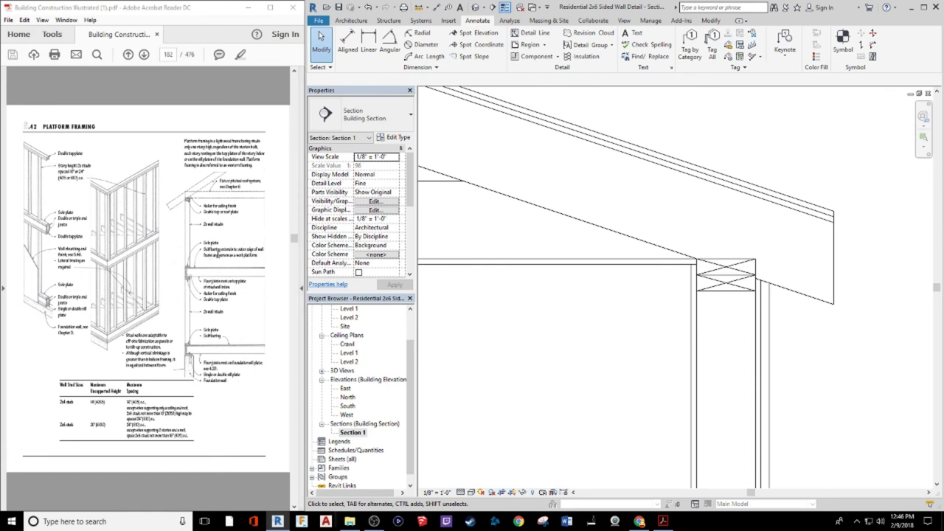
Go to the Wood Stud Framing wall sections on page 184 of the Building Construction Illustrated PDF
scroll(218, 254, "down", 2)
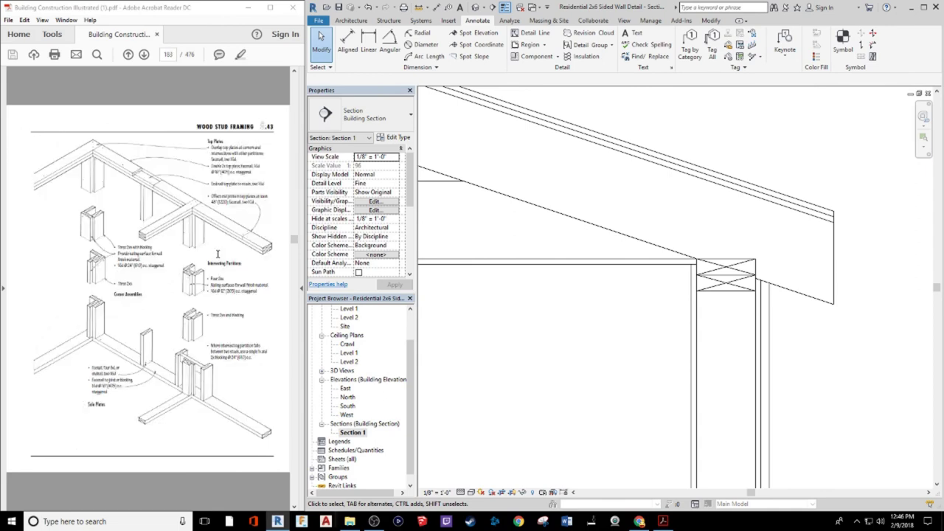
scroll(182, 262, "down", 2)
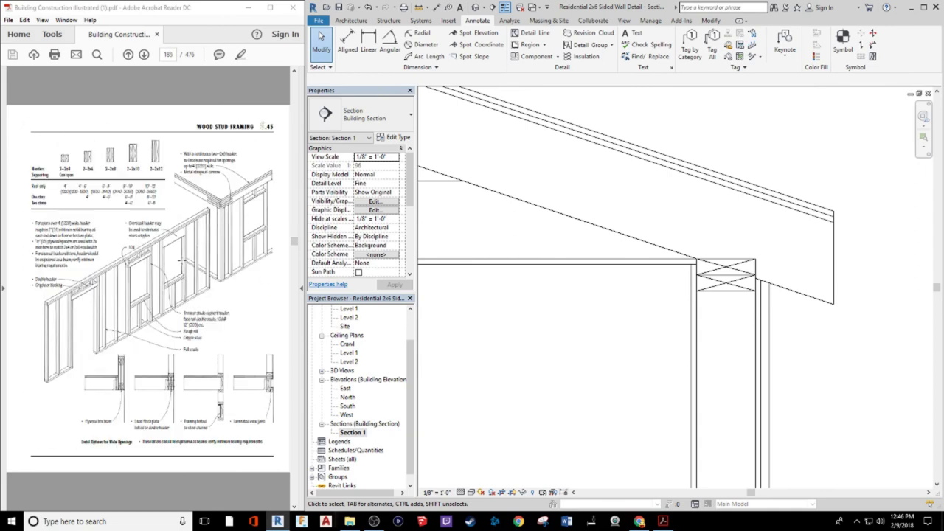
scroll(185, 259, "down", 2)
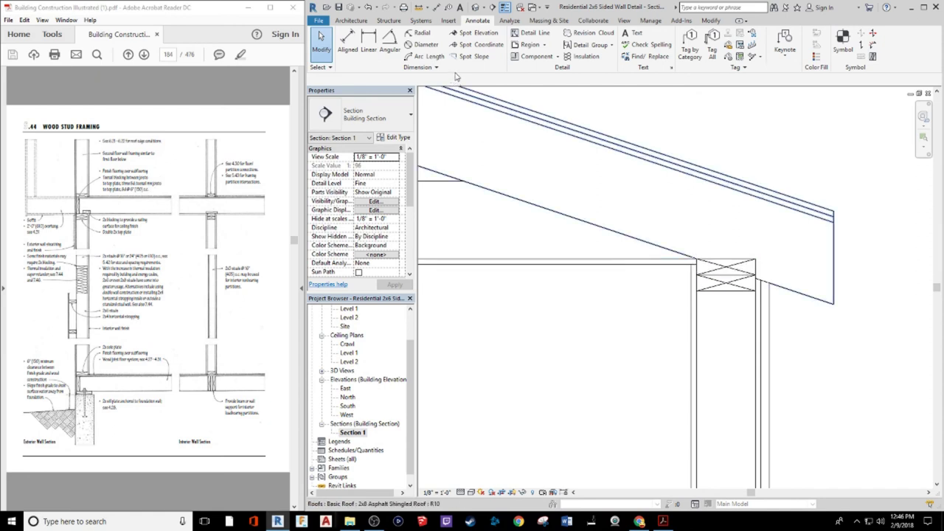
Start a detail component in Revit and browse the family library to Detail Items, Div 06-Wood and Plastic, 061100-Wood Framing
left_click(528, 57)
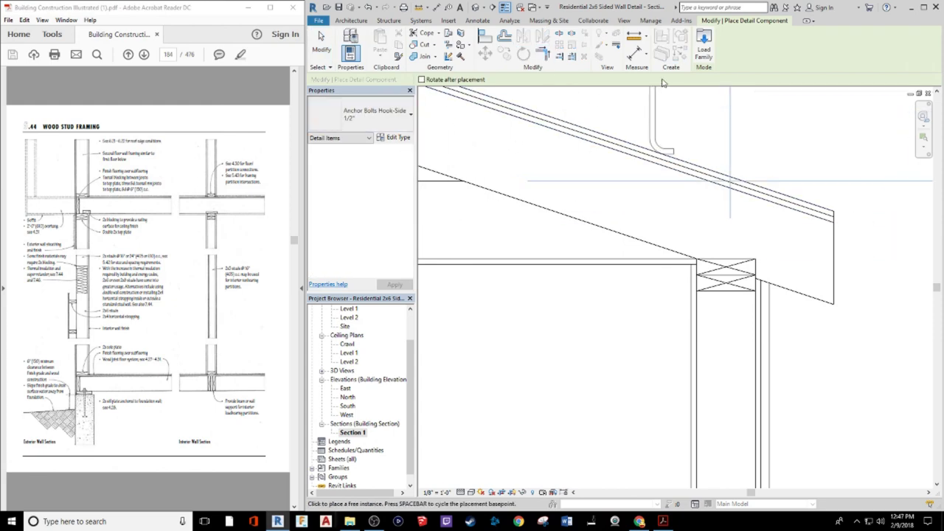
left_click(704, 48)
scroll(514, 257, "down", 1)
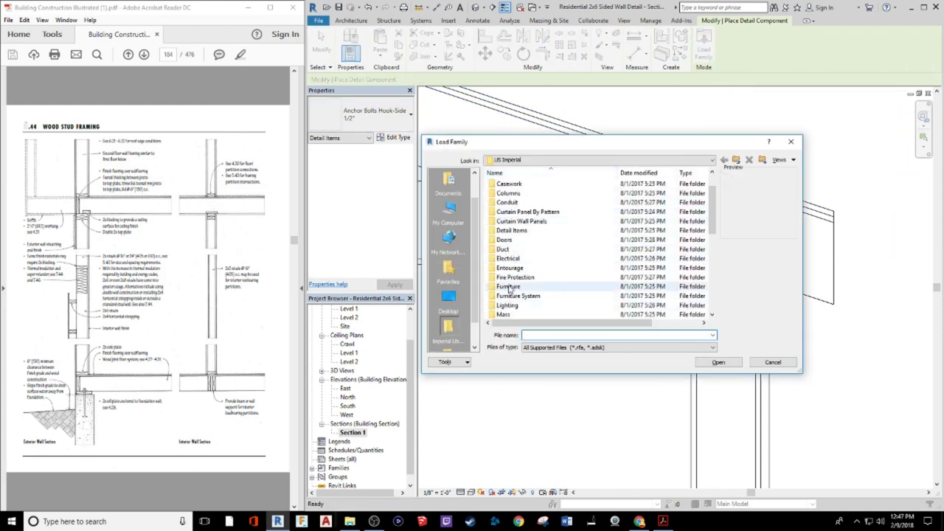
scroll(514, 295, "down", 3)
scroll(514, 295, "up", 3)
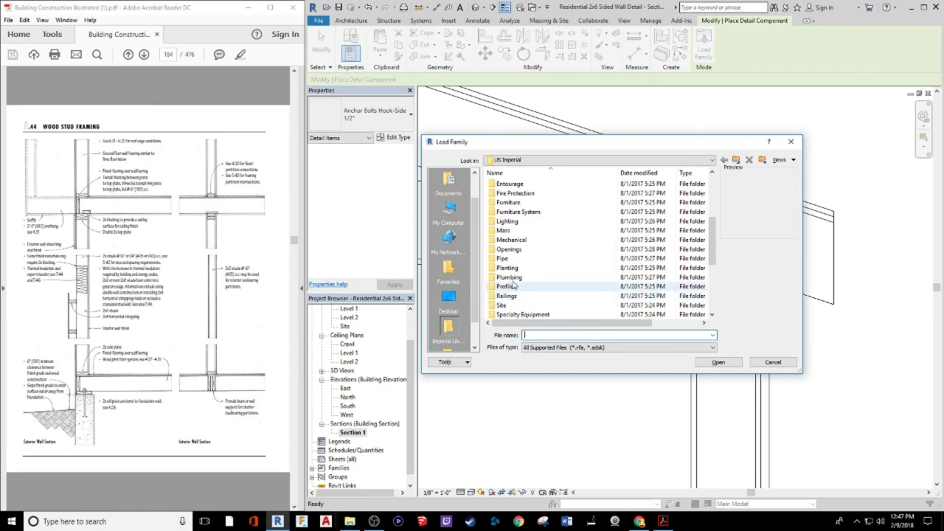
double_click(520, 221)
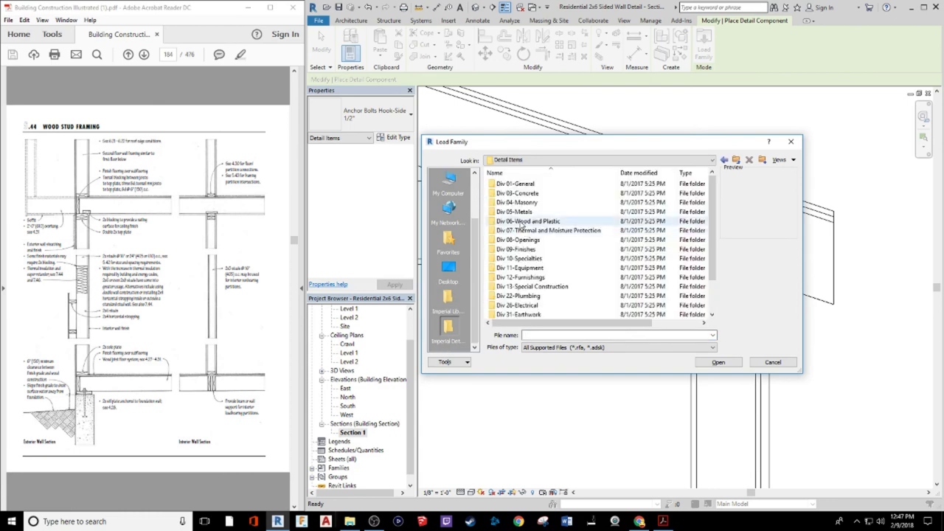
double_click(525, 221)
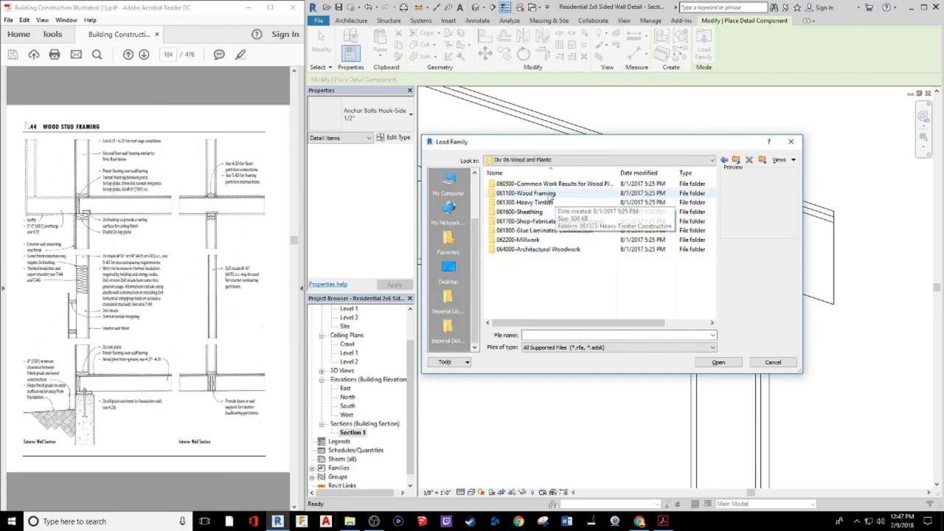
double_click(546, 193)
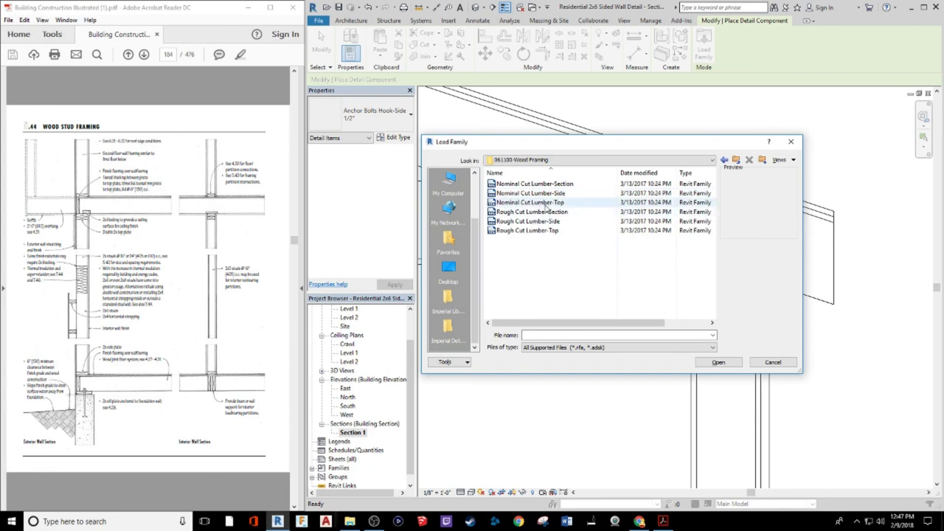
Preview the nominal cut lumber families and load the 2x4 type of Nominal Cut Lumber-Section
left_click(546, 203)
left_click(546, 193)
left_click(545, 184)
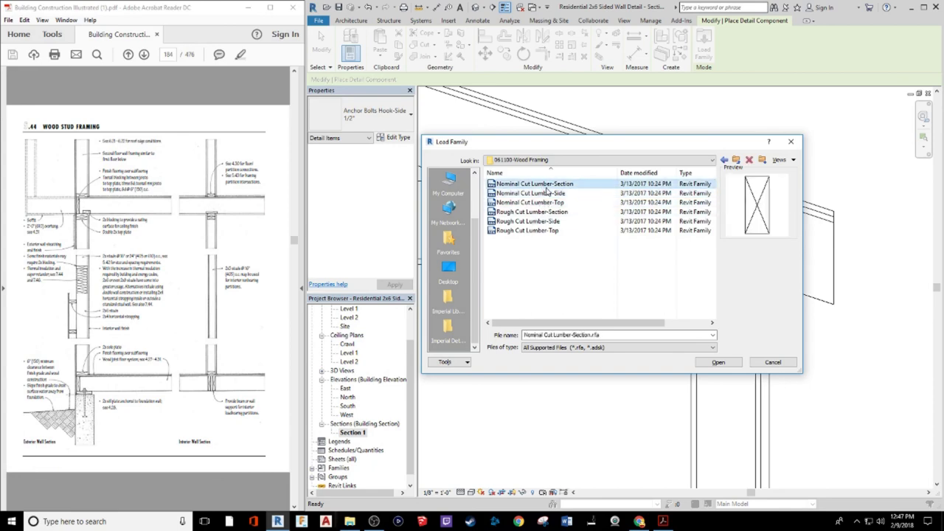
left_click(717, 362)
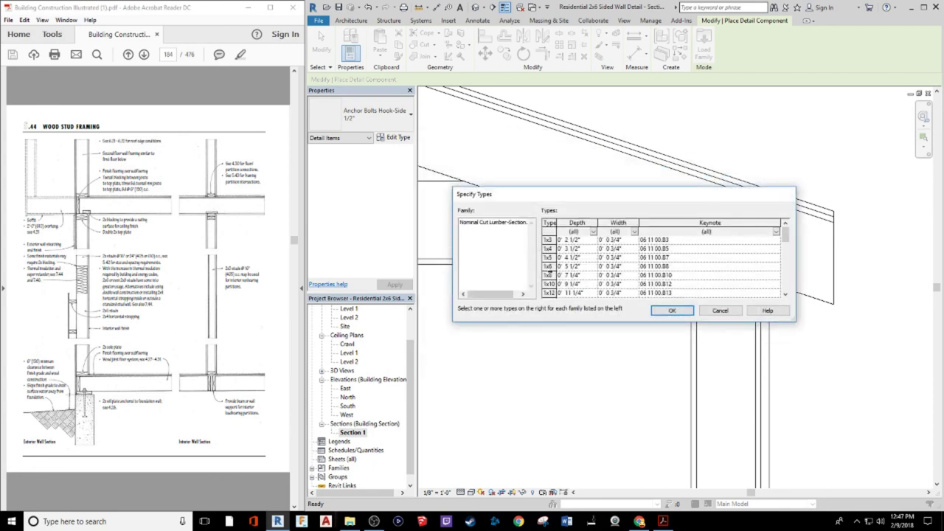
scroll(549, 273, "down", 1)
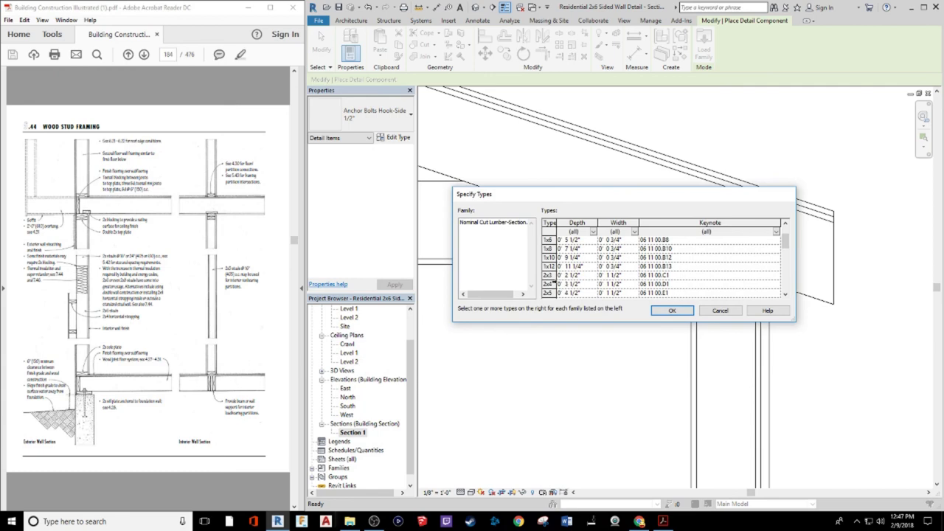
left_click(554, 283)
left_click(668, 311)
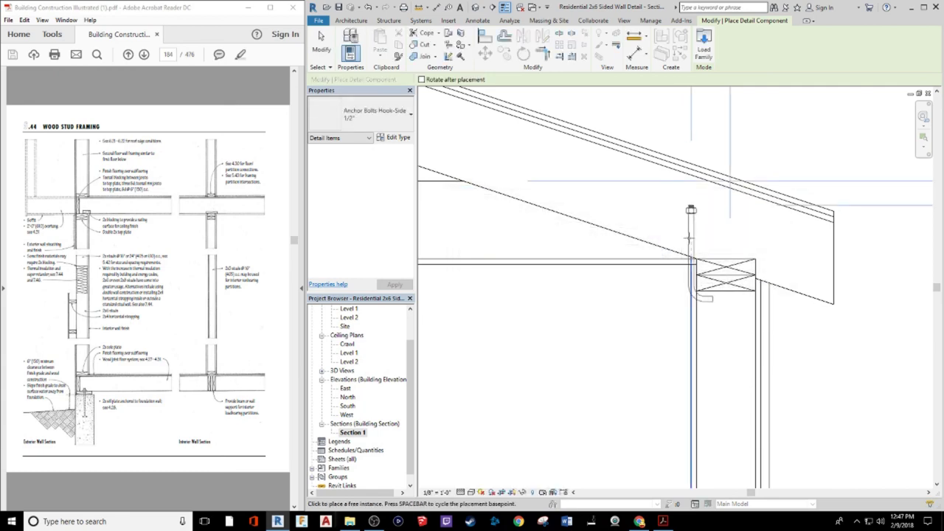
Place a horizontal Nominal Cut Lumber-Section 2x4 as blocking on the double top plate, overhanging its inner edge
left_click(393, 116)
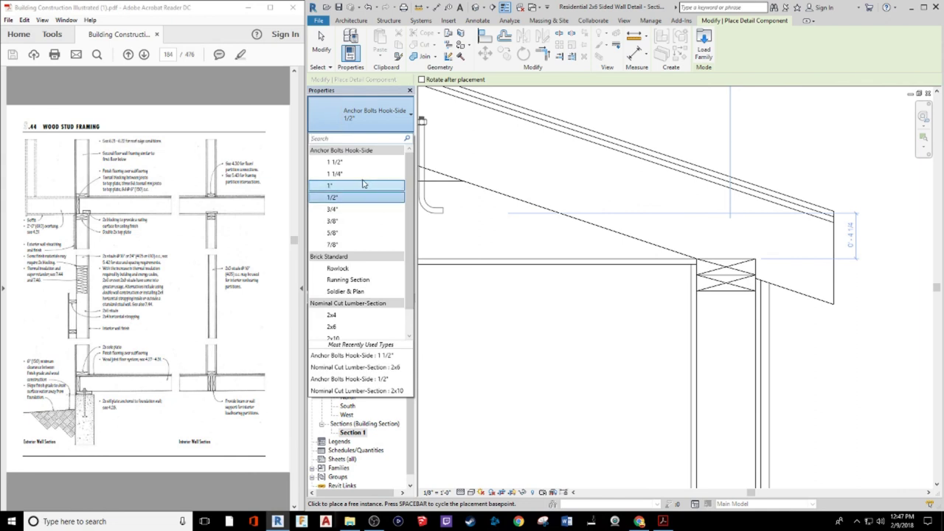
scroll(347, 291, "down", 1)
left_click(337, 292)
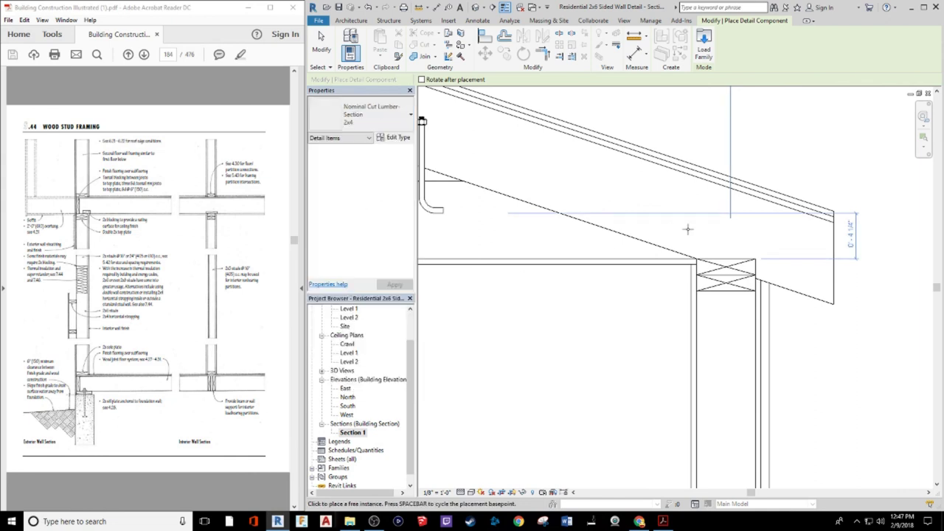
key("space")
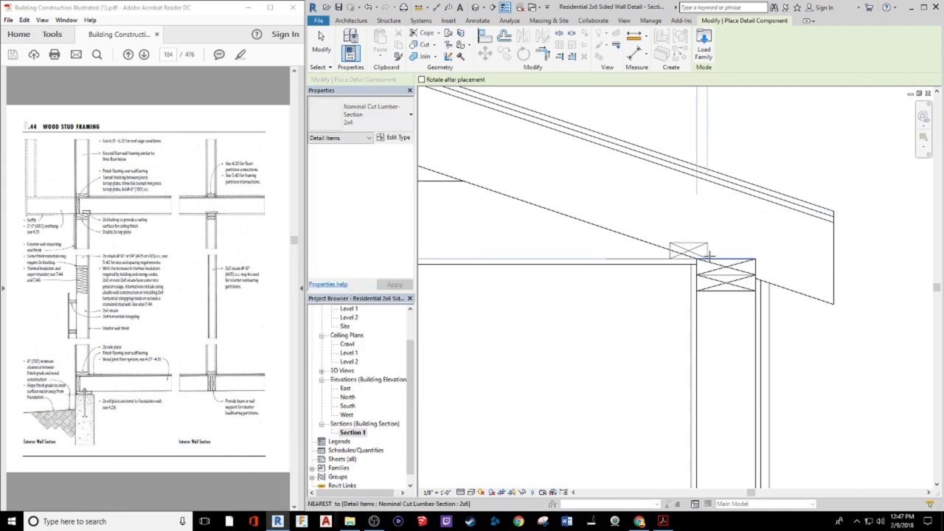
left_click(714, 255)
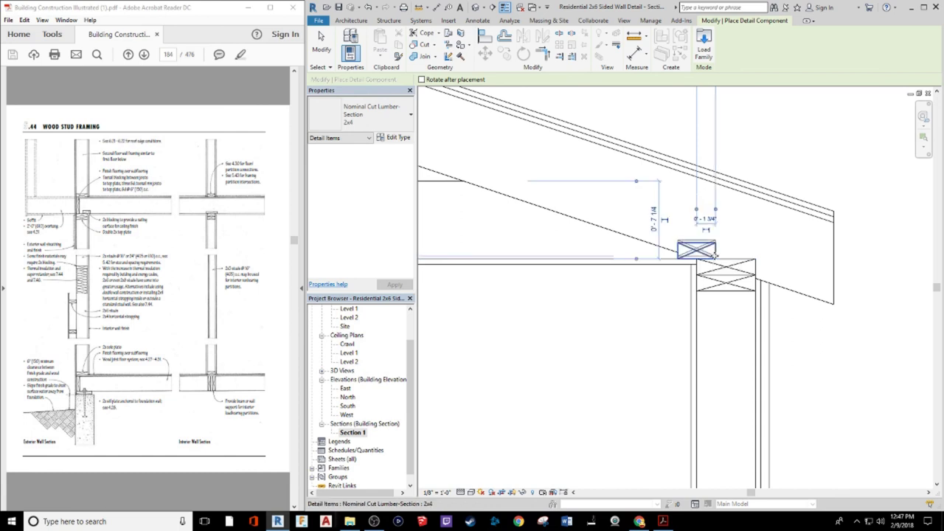
key("Escape")
key("Escape")
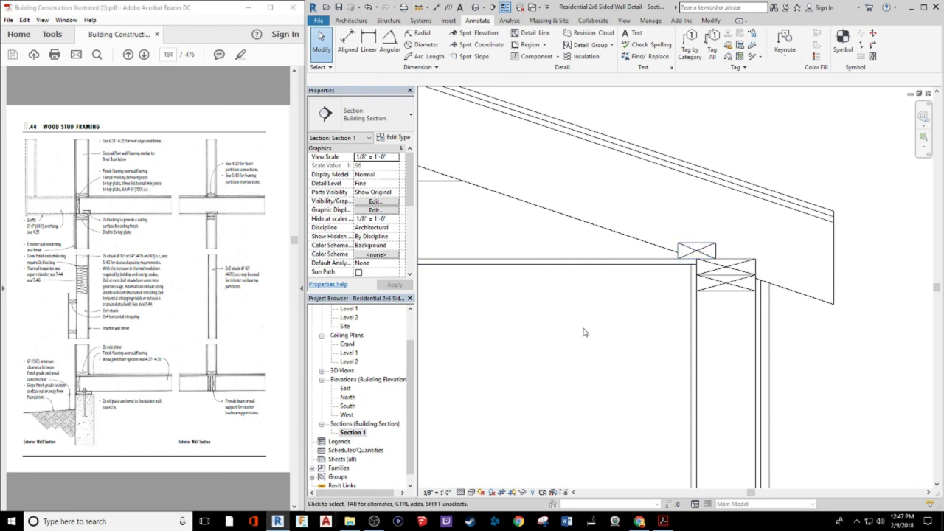
Examine the wall below the top plates alongside the exterior wall section on the PDF's Wood Stud Framing page
scroll(582, 330, "down", 5)
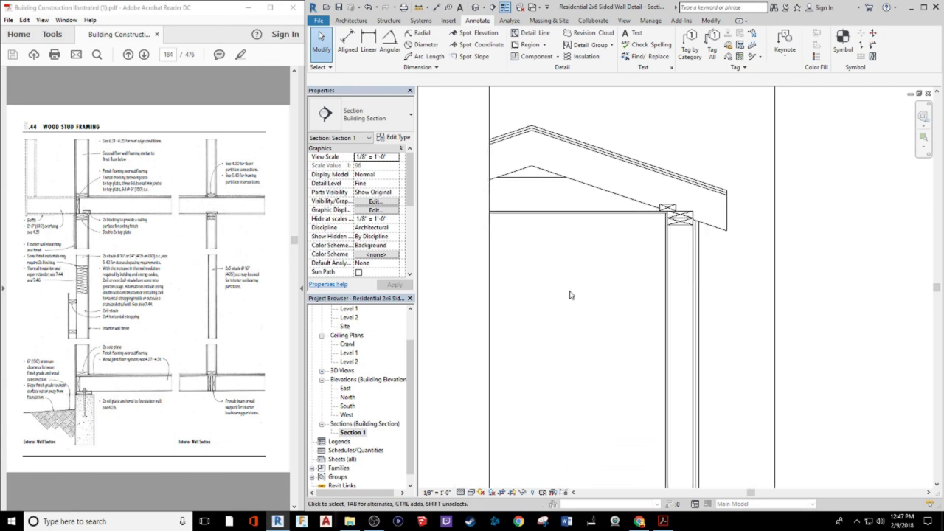
middle_click_drag(577, 316, 538, 245)
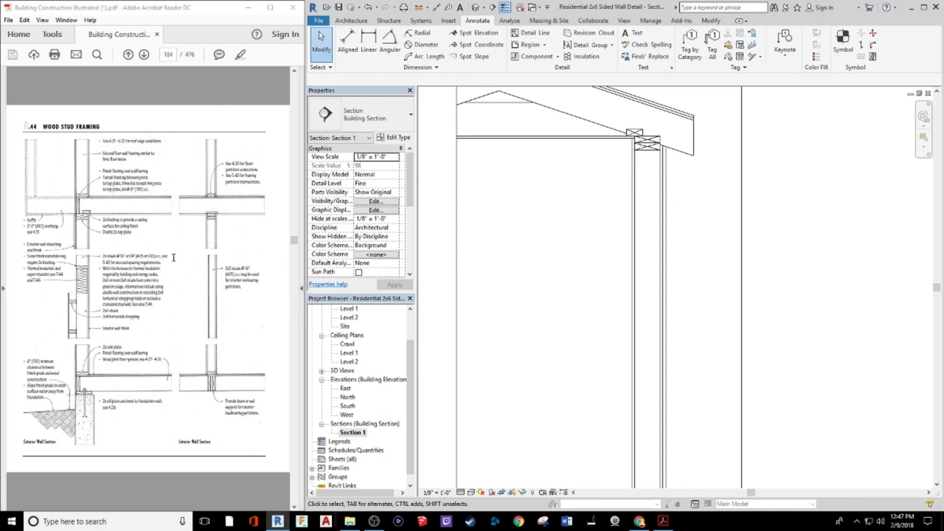
left_click(178, 215)
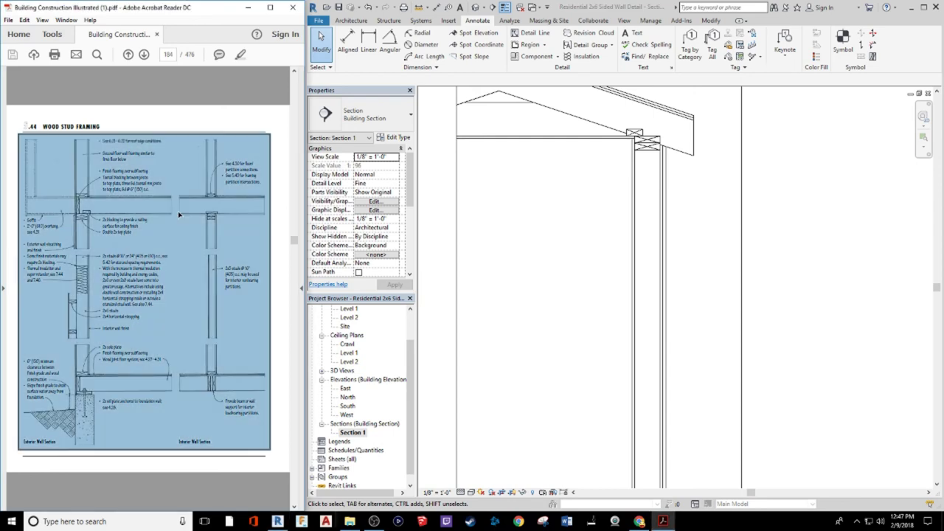
Browse the PDF forward from Wood Stud Framing to the Wood Rafter Framing pages and review the eave and soffit details
left_click(209, 123)
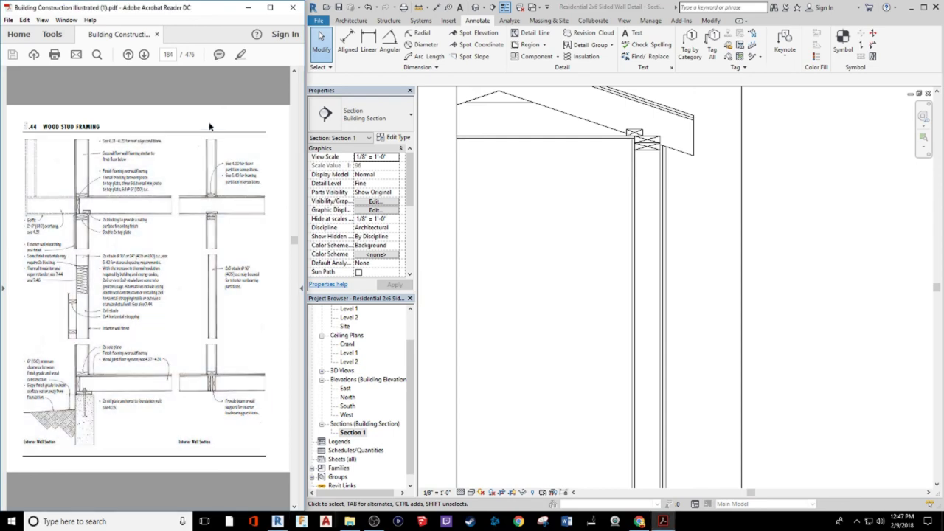
scroll(195, 148, "down", 10)
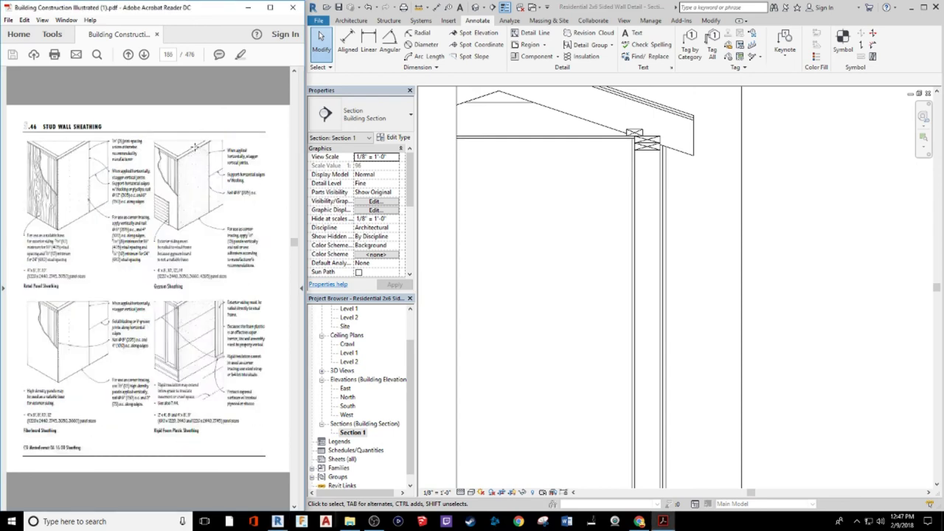
scroll(195, 148, "down", 10)
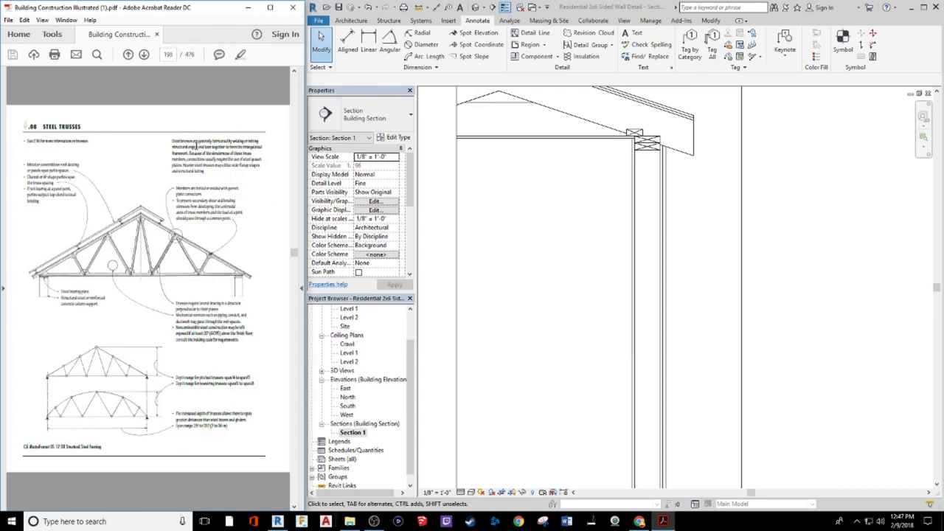
scroll(197, 149, "down", 8)
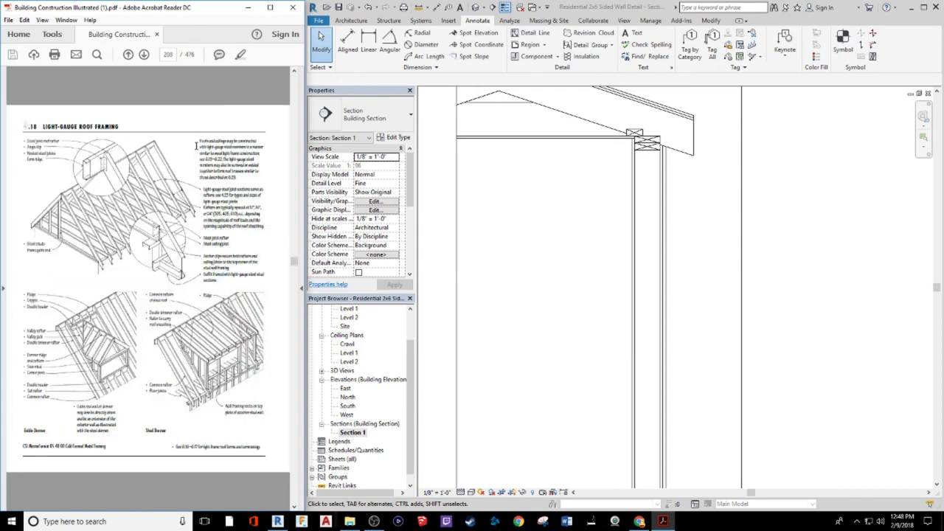
scroll(197, 150, "up", 1)
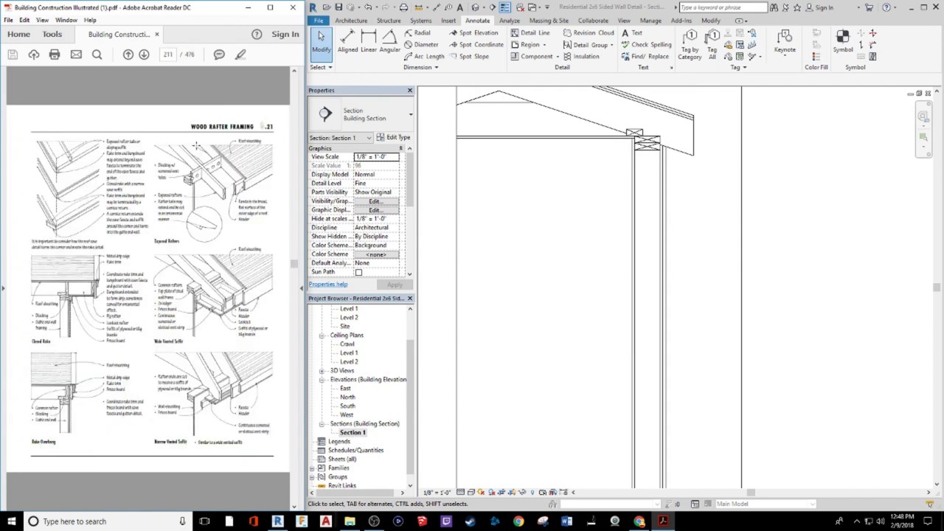
scroll(197, 146, "up", 1)
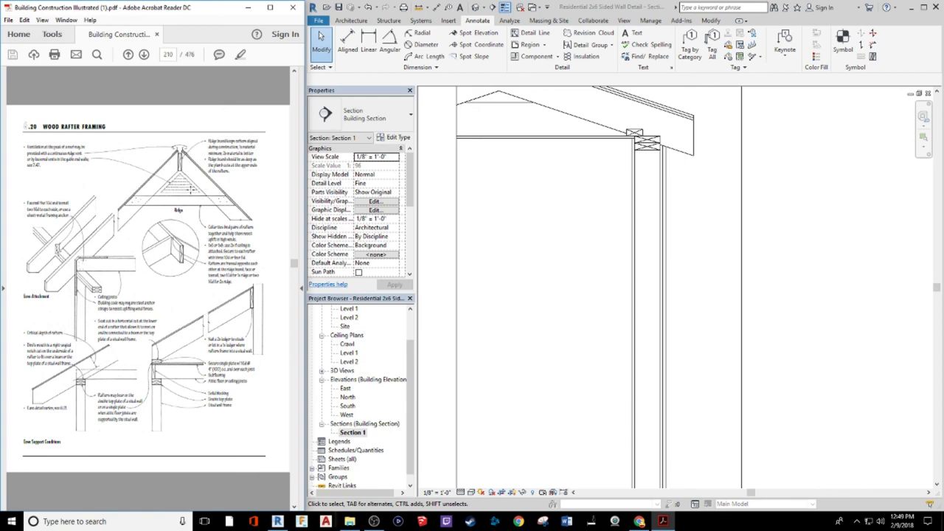
scroll(190, 189, "down", 3)
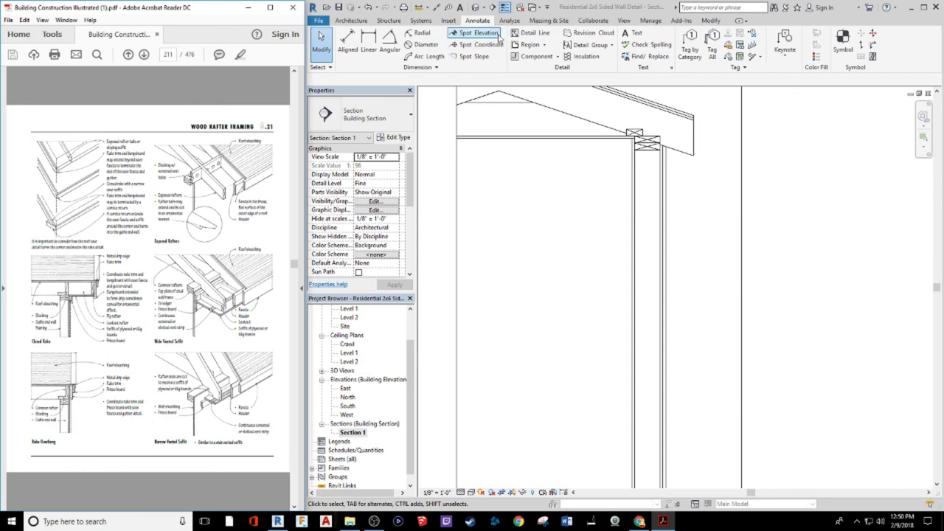
Examine the roof overhang and rafter tail beside the double top plate in the Revit building section
left_click(537, 143)
middle_click_drag(546, 250, 489, 158)
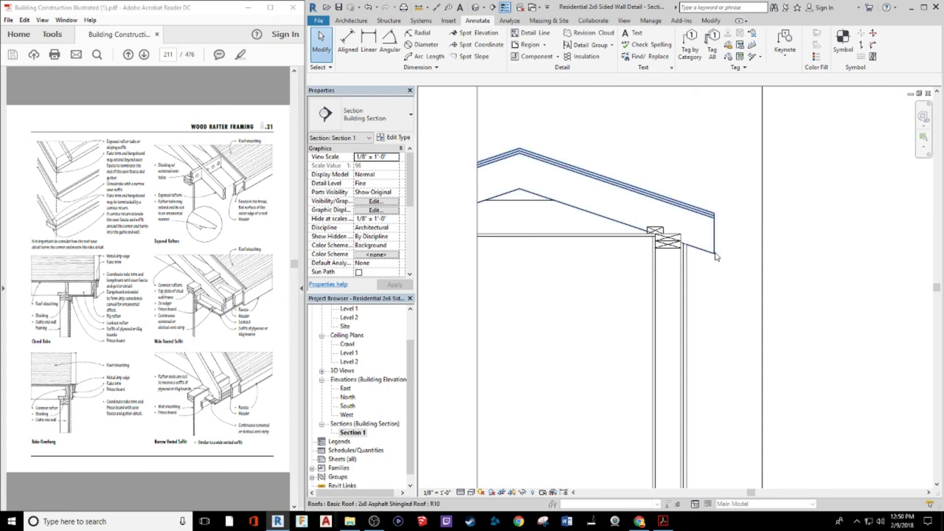
middle_click_drag(715, 254, 596, 287)
scroll(595, 287, "up", 3)
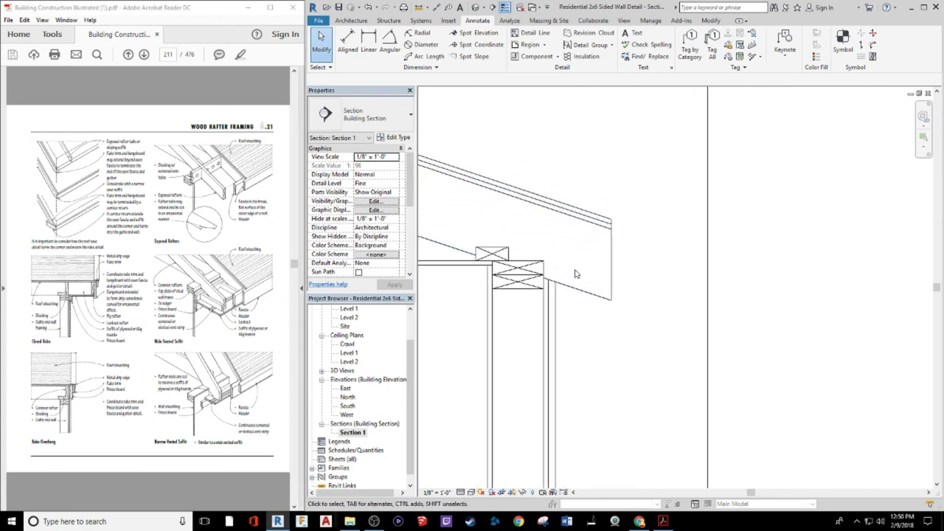
scroll(666, 376, "up", 1)
scroll(607, 385, "down", 2)
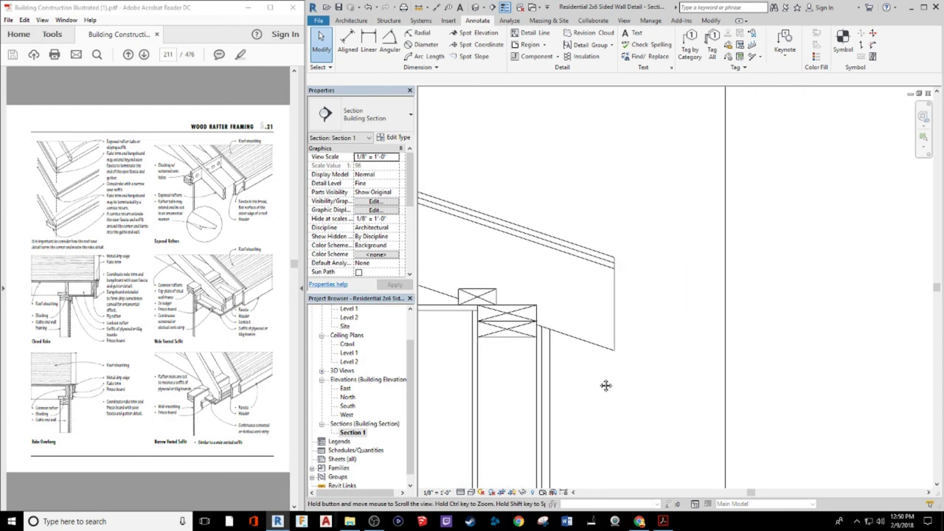
scroll(681, 362, "up", 1)
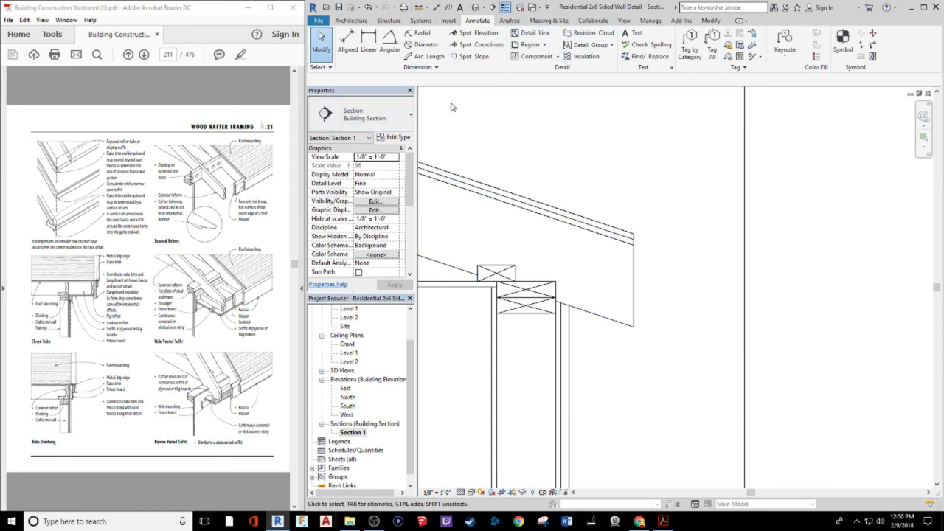
left_click(529, 57)
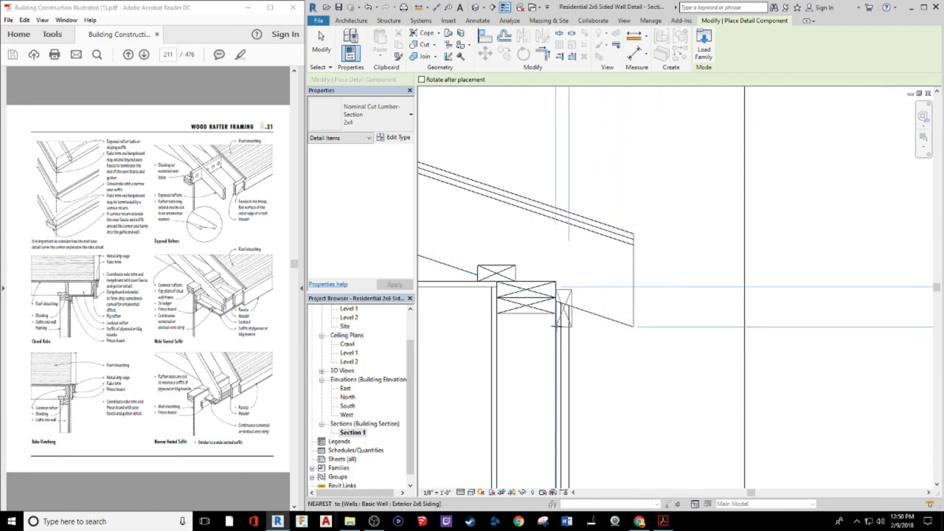
key("Escape")
key("Escape")
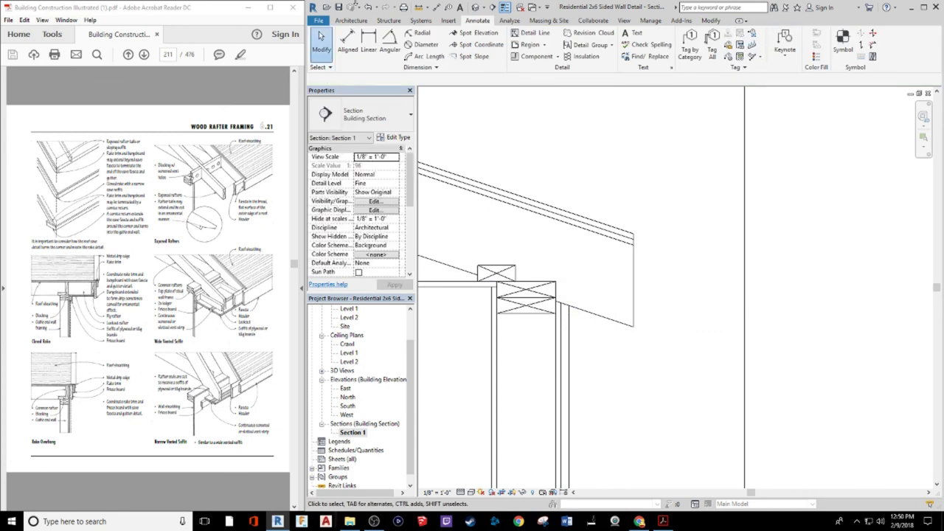
Draw a horizontal reference plane from the rafter tail's lower corner inward past the exterior wall
left_click(343, 22)
left_click(883, 49)
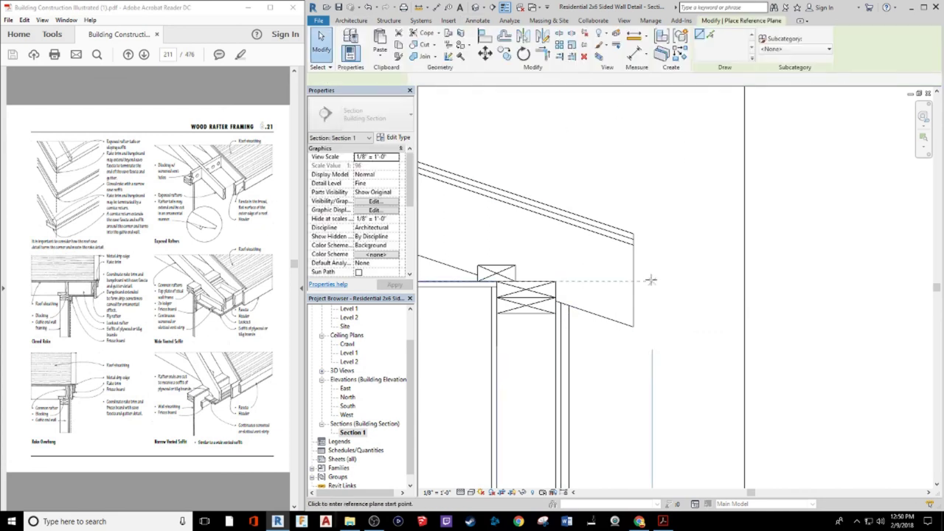
left_click(632, 325)
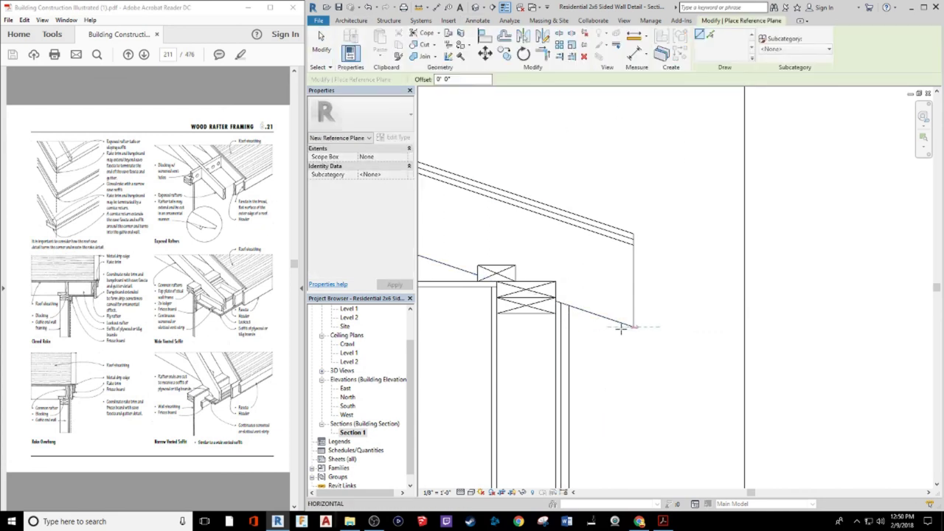
left_click(459, 327)
key("Escape")
key("Escape")
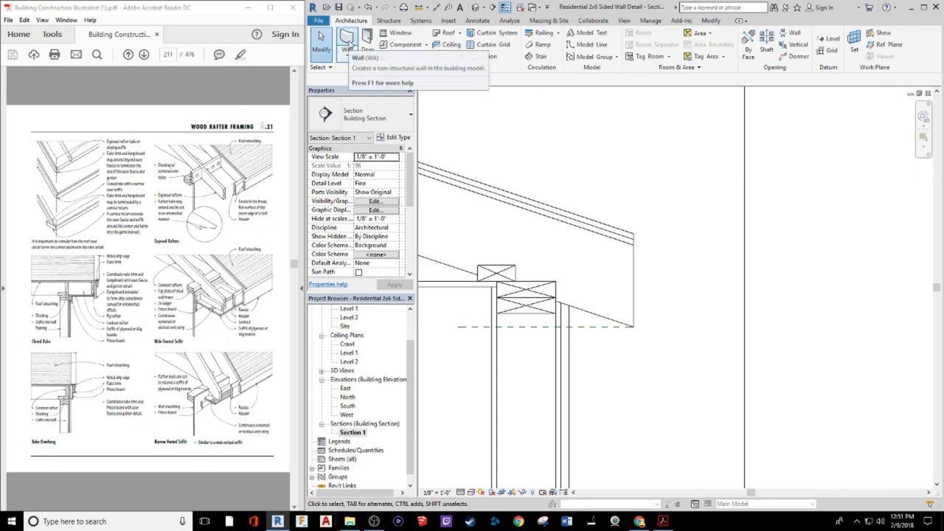
Create a masking region with invisible boundary lines over the wall's siding between the rafter underside and the reference plane
left_click(477, 20)
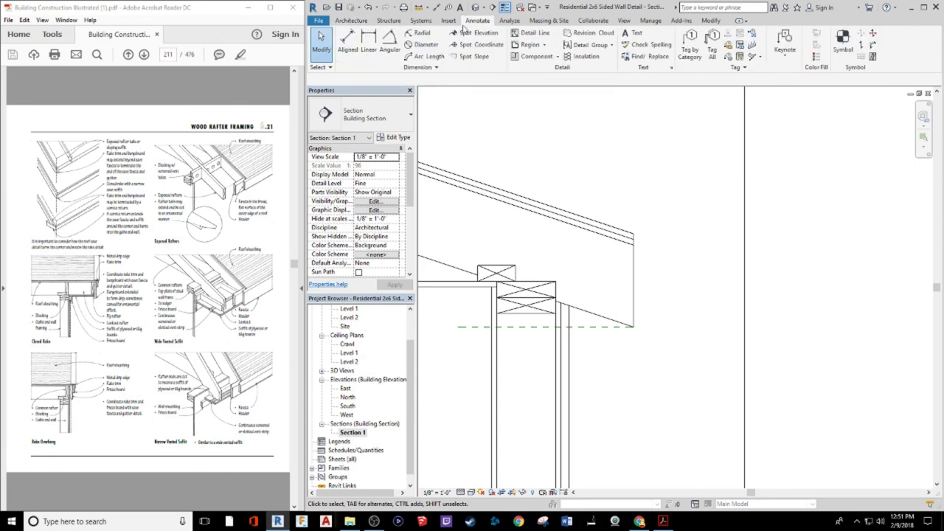
left_click(527, 47)
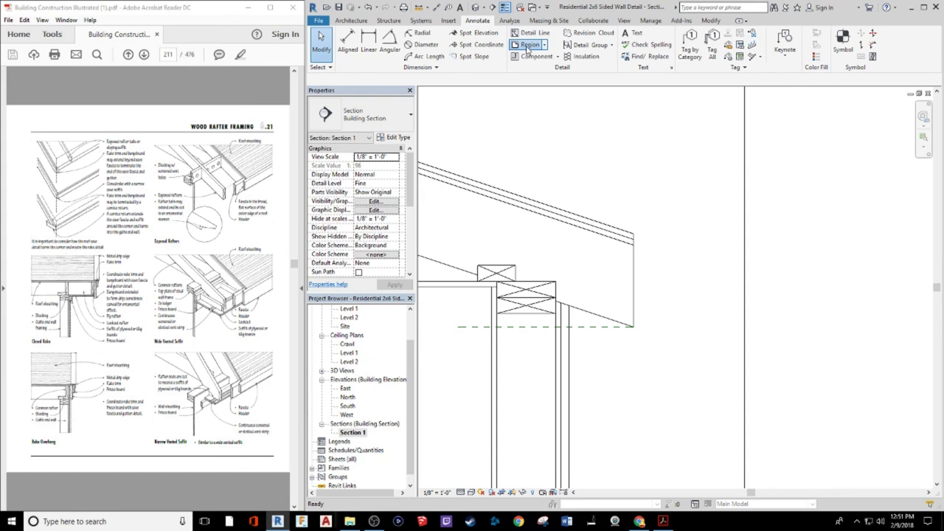
left_click(560, 305)
scroll(565, 301, "up", 5)
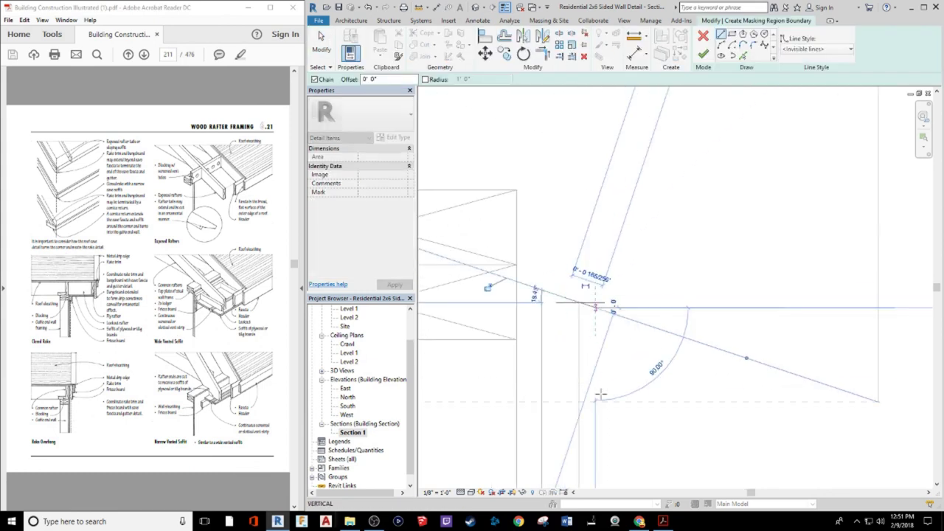
left_click(562, 404)
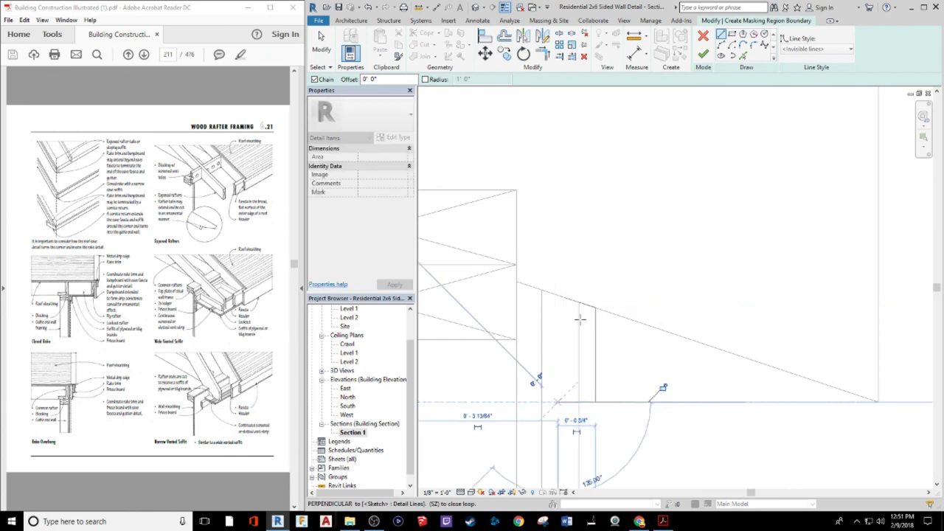
left_click(564, 297)
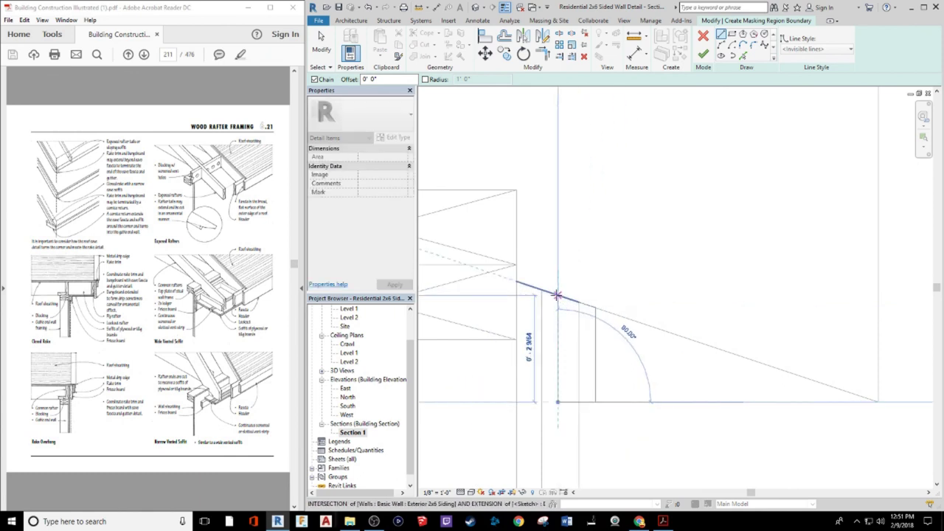
key("Escape")
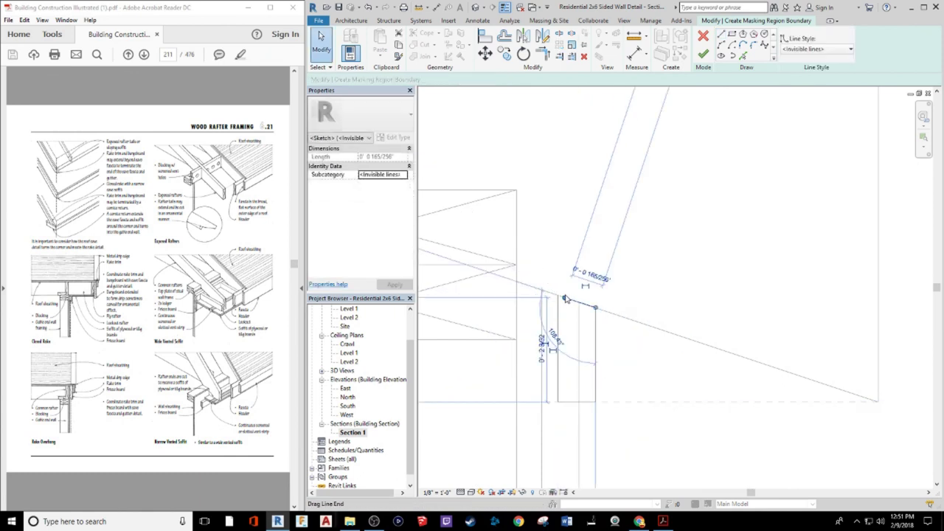
left_click(559, 298)
left_click(629, 371)
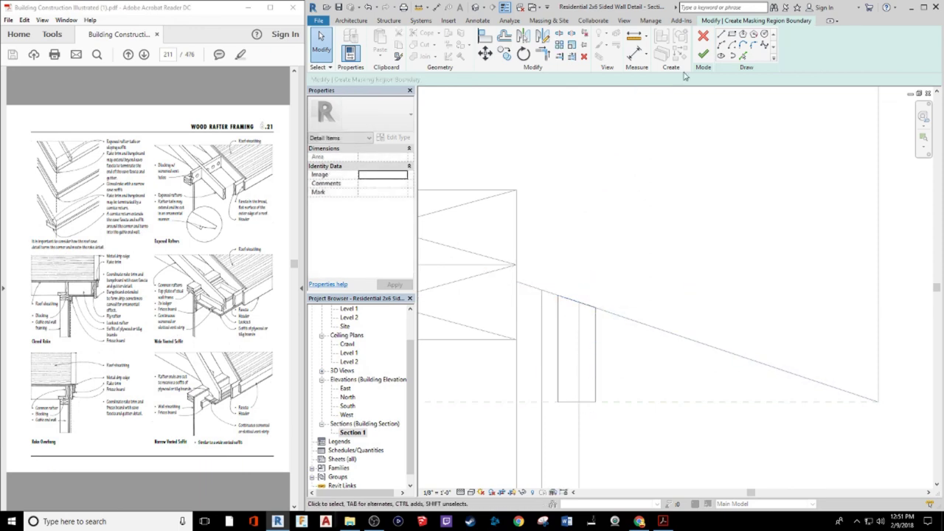
left_click(703, 54)
left_click(627, 372)
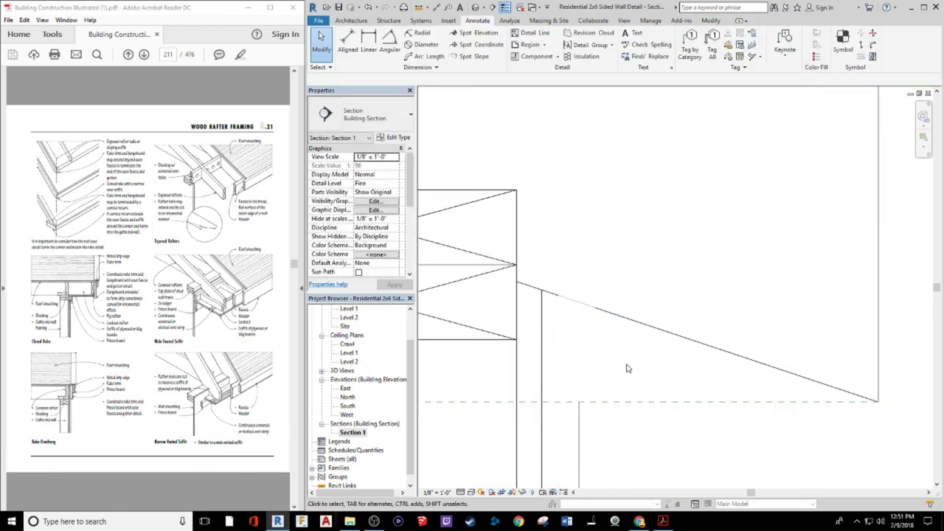
Place an upright Nominal Cut Lumber-Section 2x4 outside the top plates, its lower corner where the wall layer line meets the reference plane
scroll(622, 369, "up", 3)
scroll(631, 396, "up", 2)
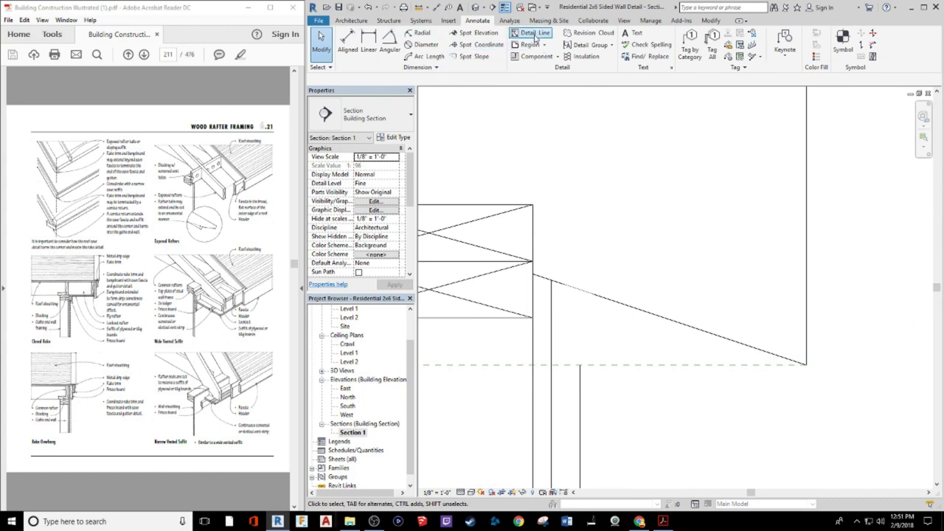
left_click(527, 57)
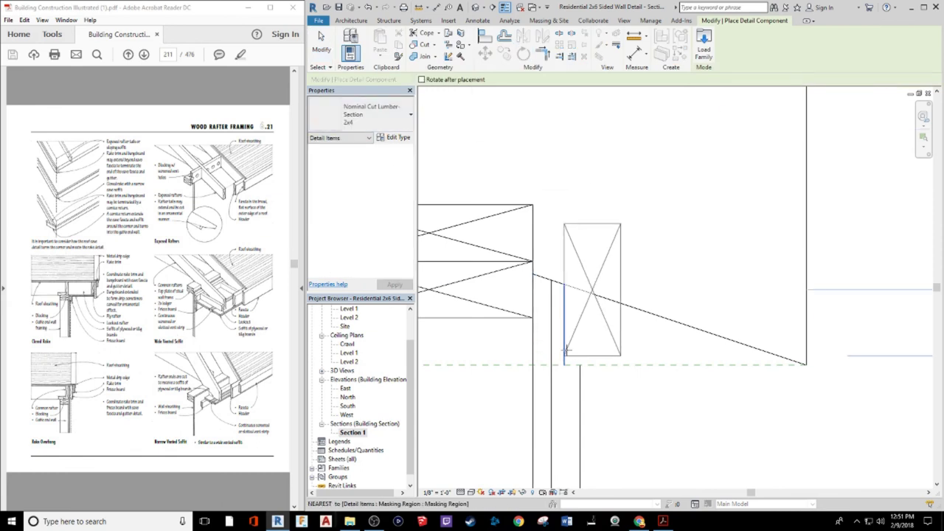
scroll(557, 352, "down", 3)
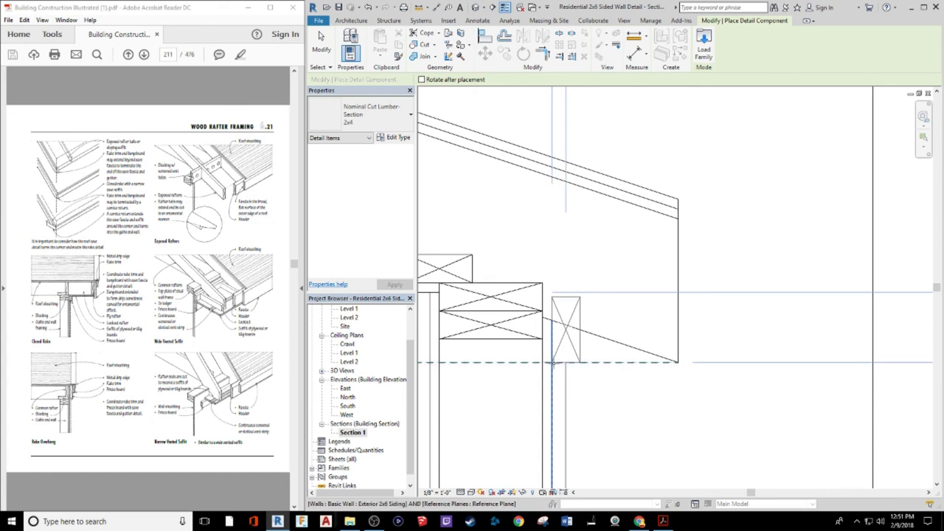
left_click(553, 363)
key("Escape")
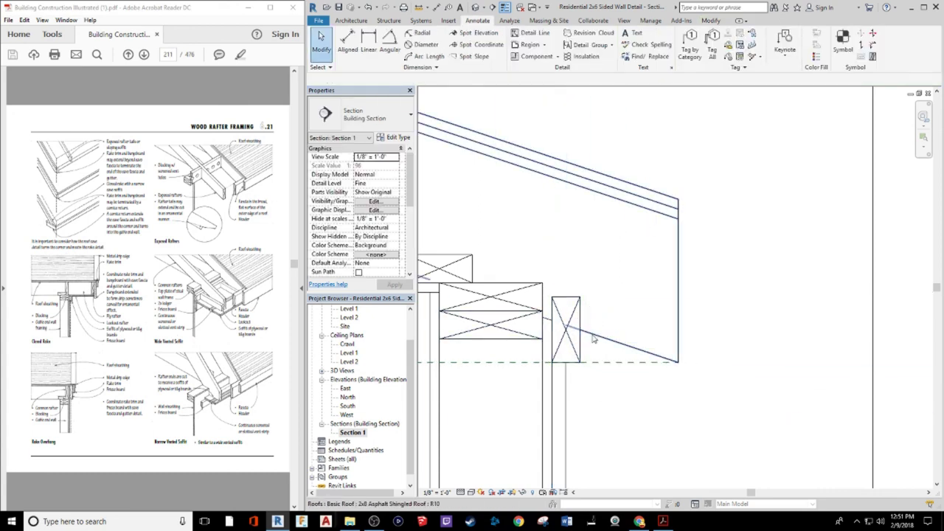
Send the upright 2x4 under the eave backward two levels in the draw order
left_click(573, 337)
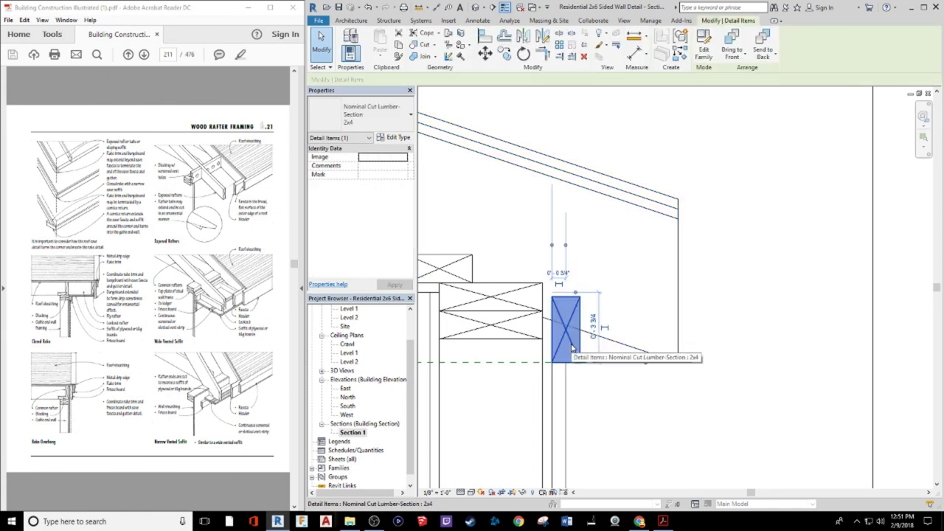
left_click(772, 59)
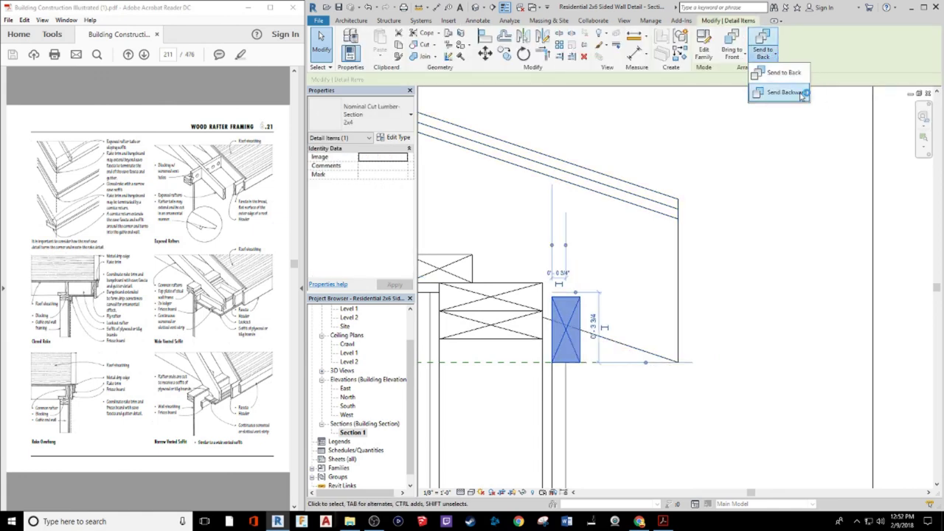
left_click(787, 93)
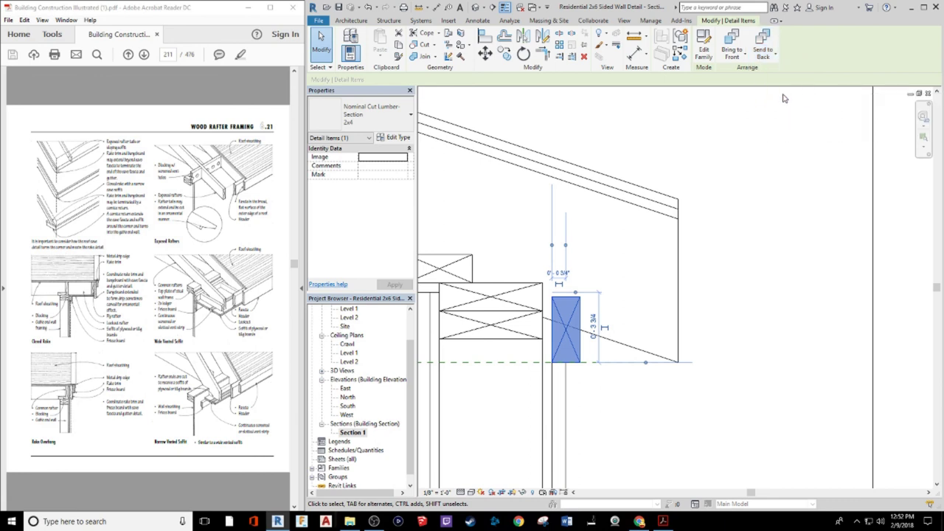
left_click(773, 59)
left_click(780, 95)
left_click(774, 57)
left_click(732, 317)
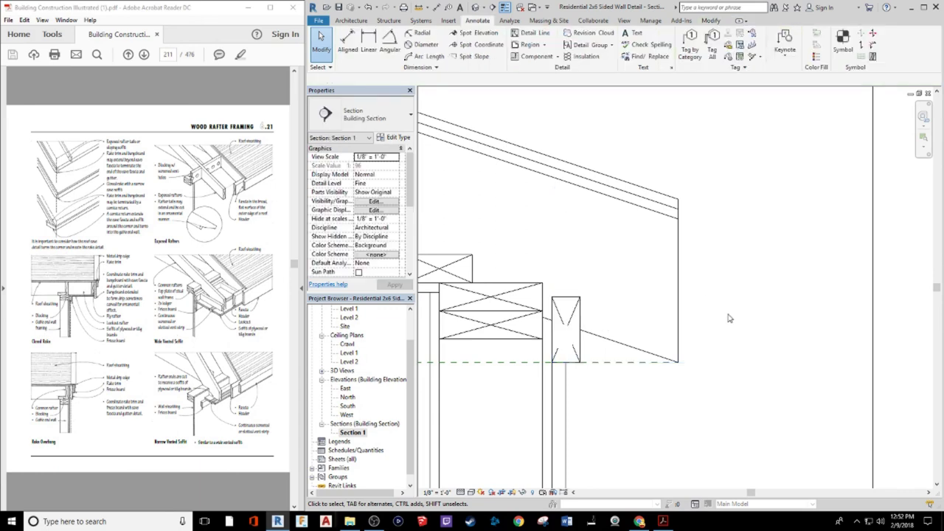
Send the masking region overlapping the upright 2x4 to the back of the draw order
left_click(566, 343)
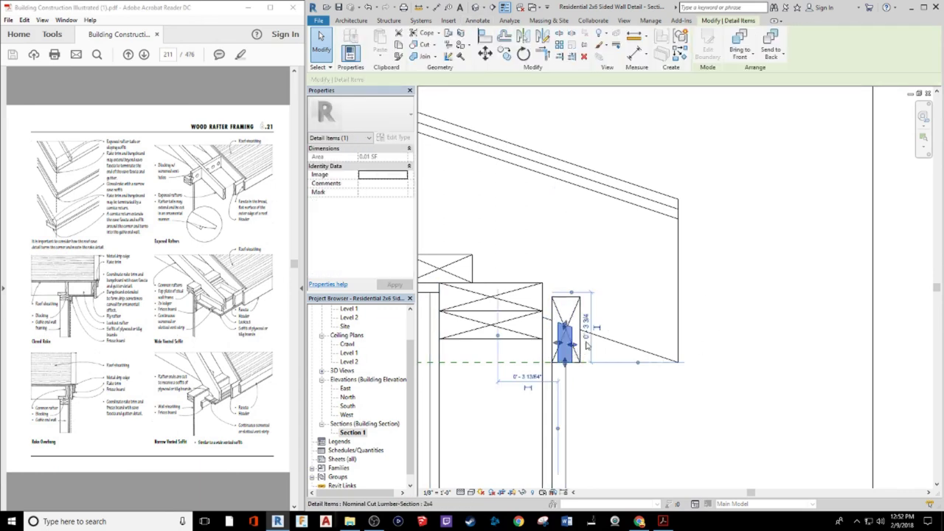
left_click(784, 55)
left_click(788, 74)
left_click(732, 392)
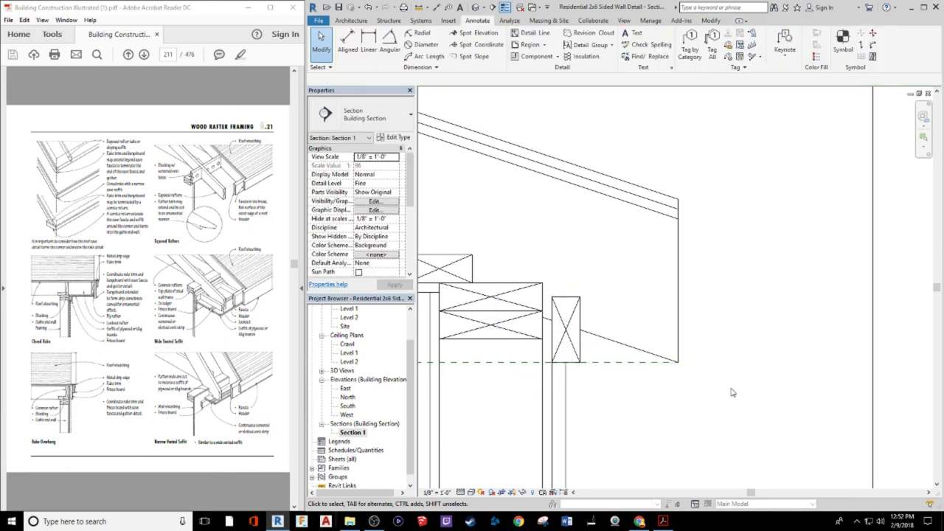
Create a masking region with invisible boundary lines above the sloped rafter underside, covering the upper part of the upright 2x4
left_click(612, 344)
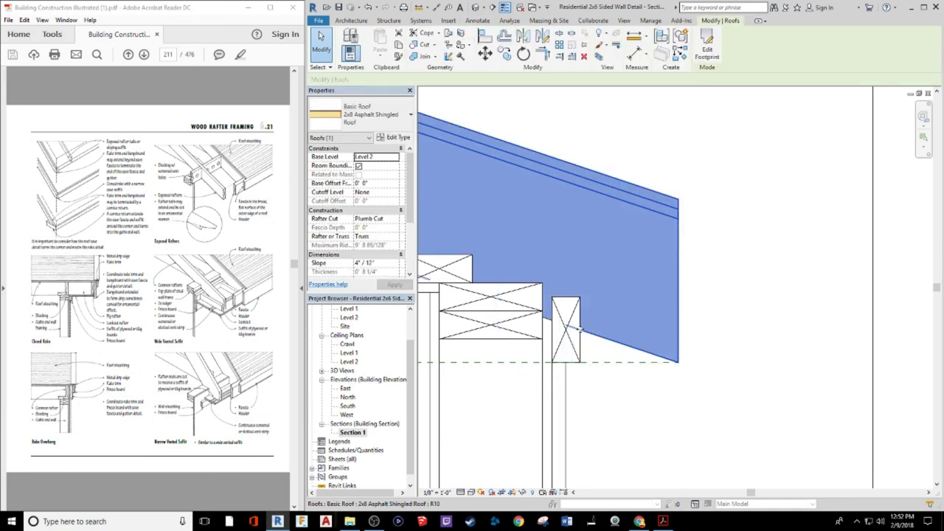
key("Escape")
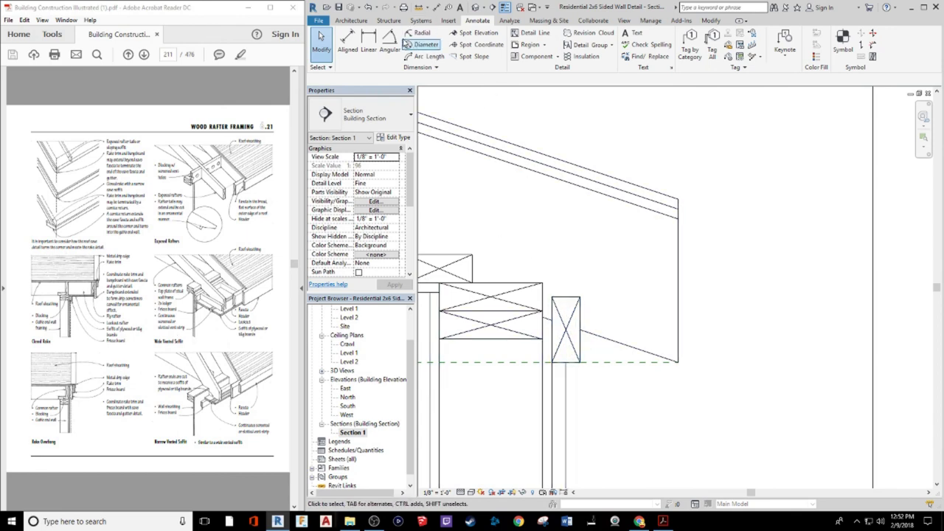
left_click(530, 45)
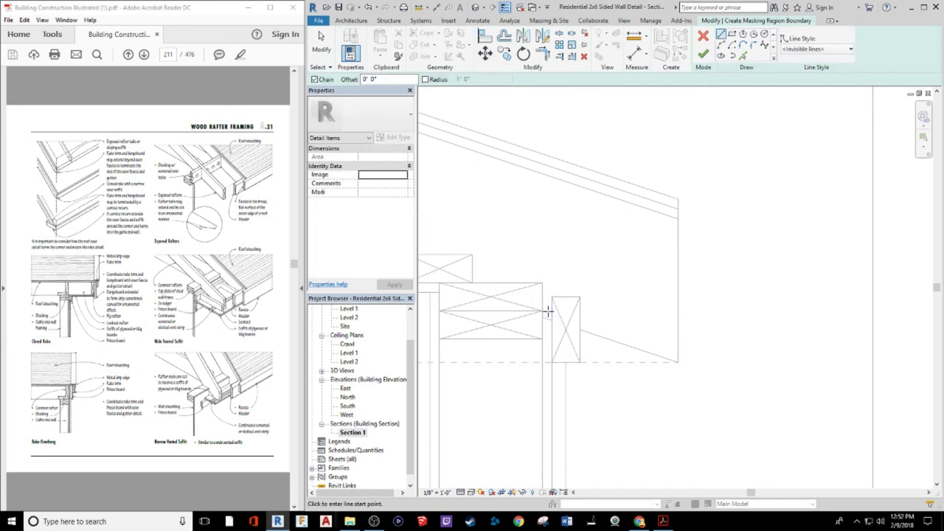
left_click(597, 337)
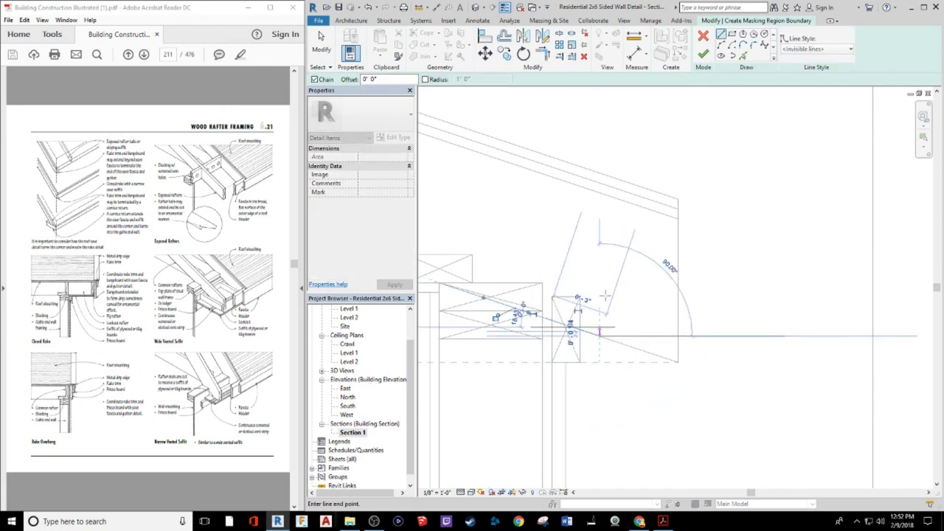
left_click(583, 289)
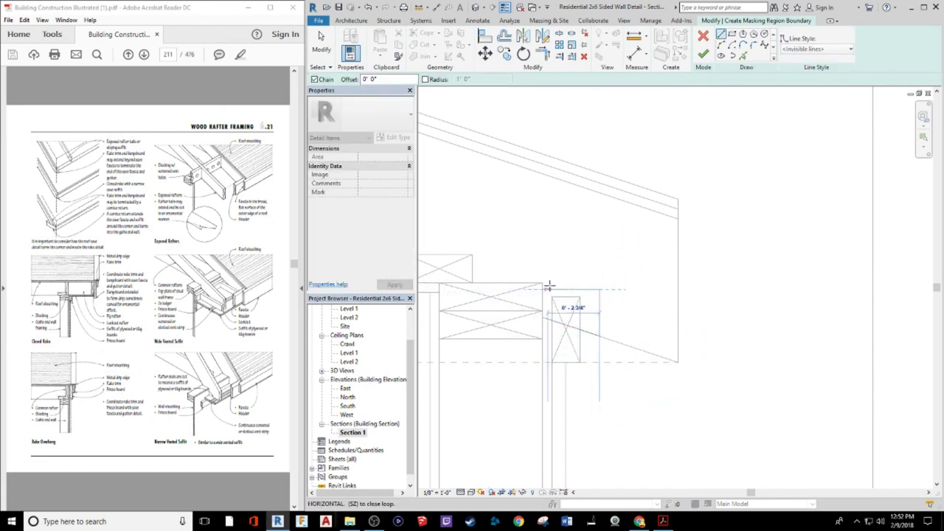
left_click(548, 318)
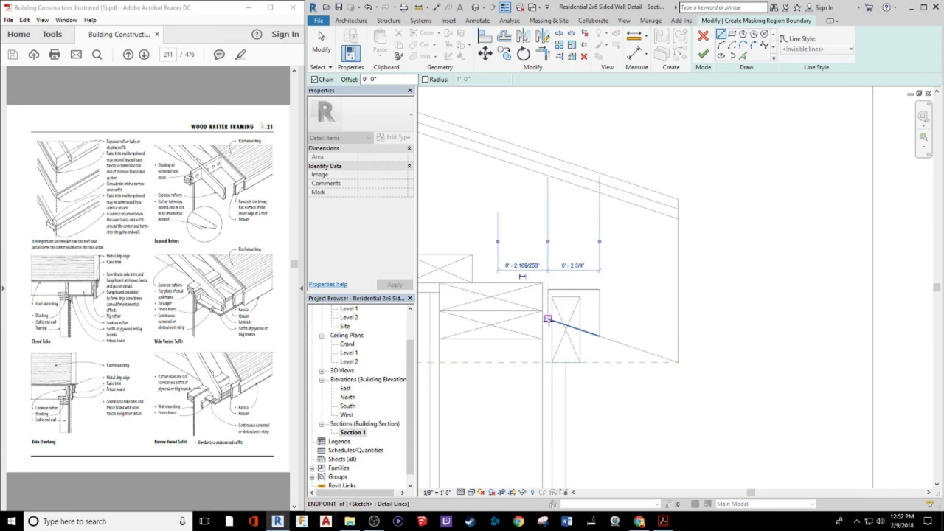
left_click(703, 54)
left_click(749, 349)
Draw a horizontal thin detail line about 5 1/4" long from the upright 2x4's outer bottom corner to the rafter end's bottom corner
scroll(661, 432, "down", 3)
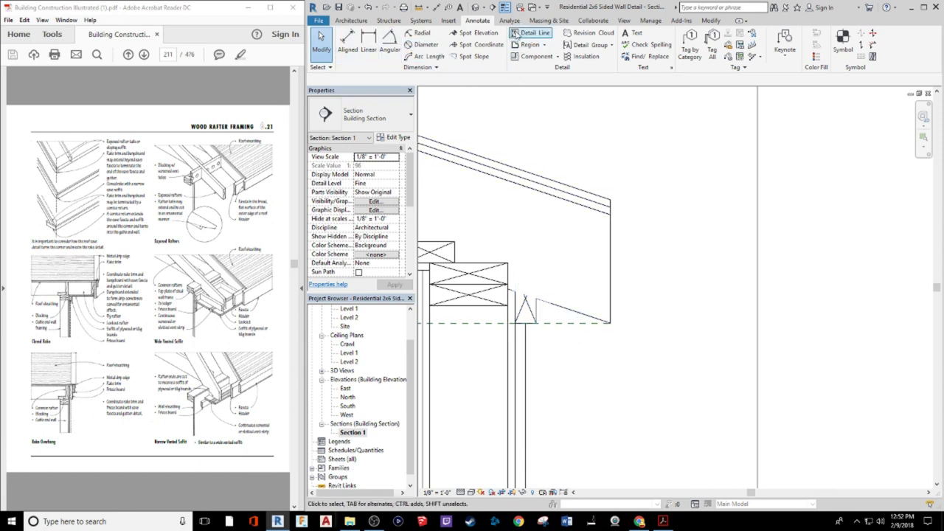
left_click(536, 322)
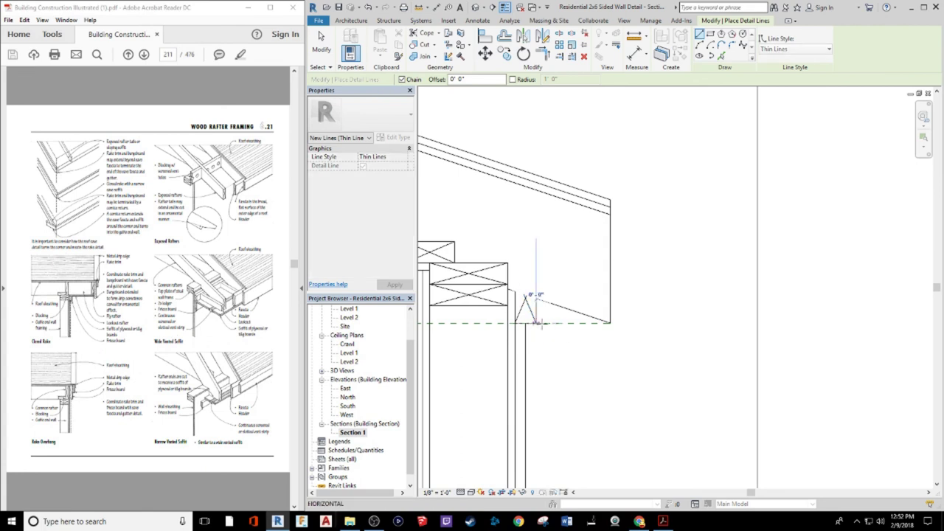
key("Escape")
key("Escape")
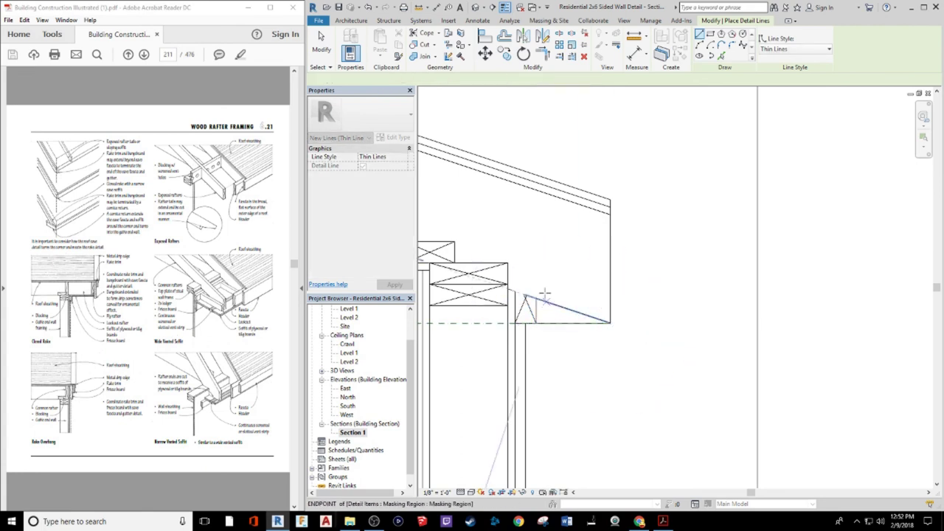
key("Escape")
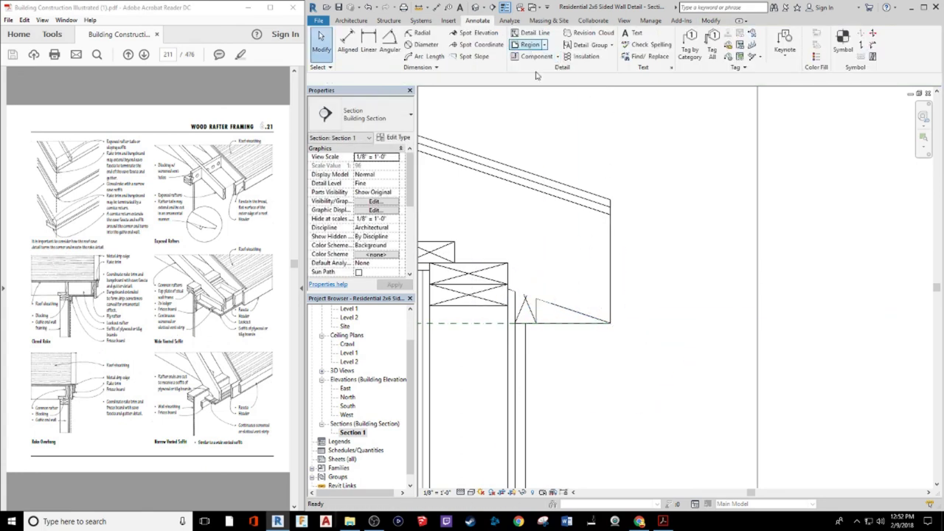
left_click(560, 322)
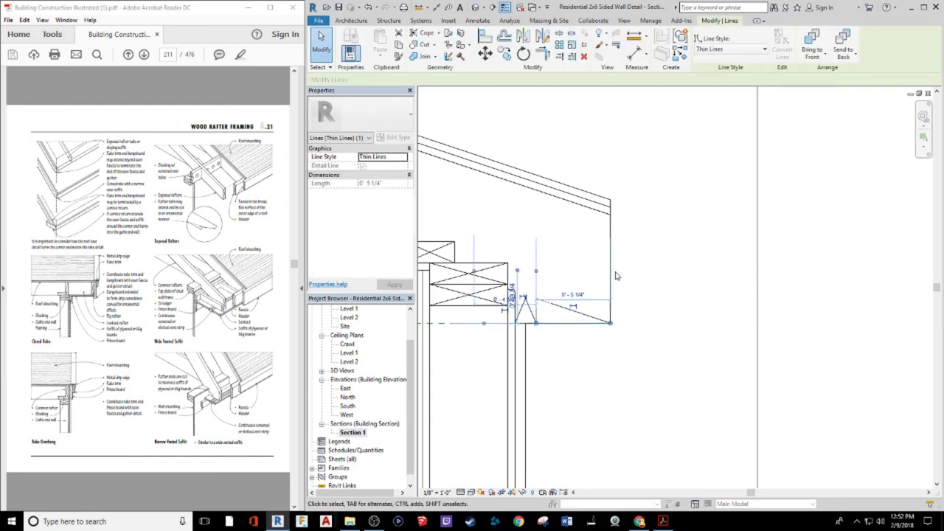
left_click(622, 318)
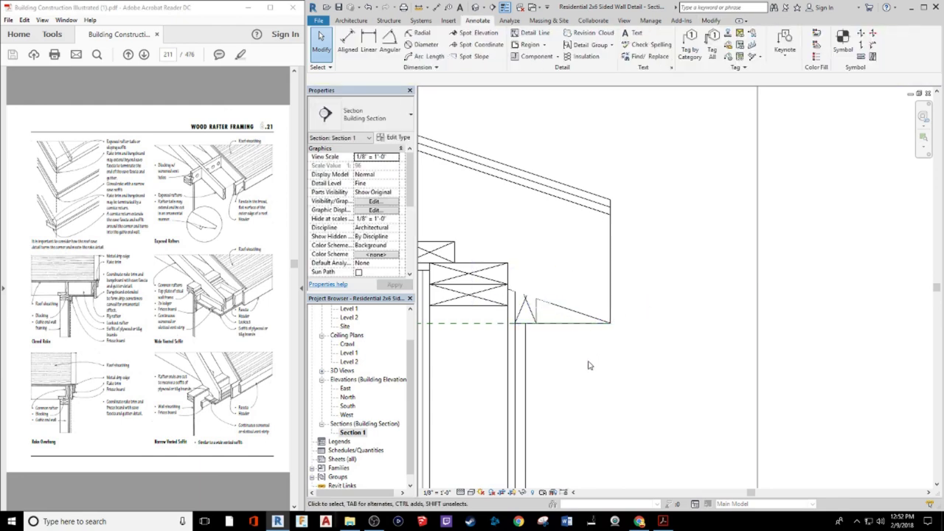
Delete the horizontal reference plane along the bottom of the soffit
scroll(590, 362, "down", 1)
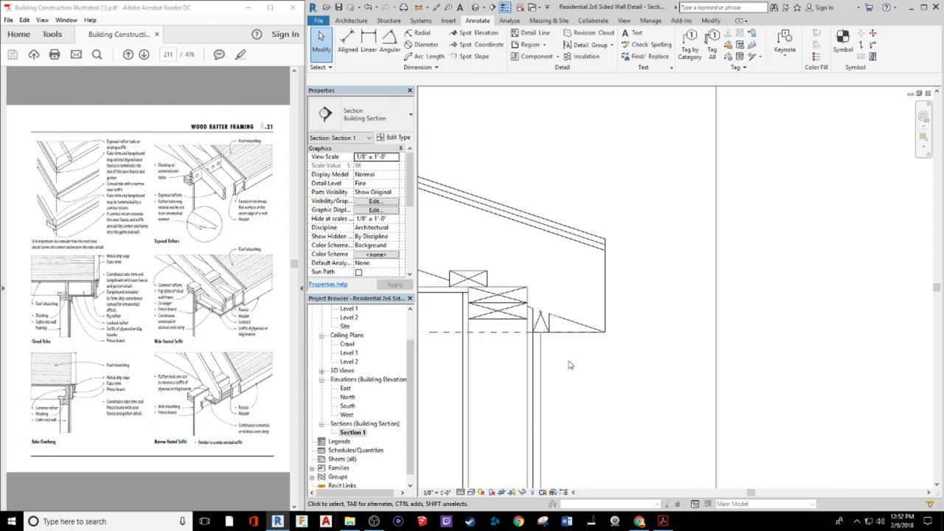
left_click(515, 332)
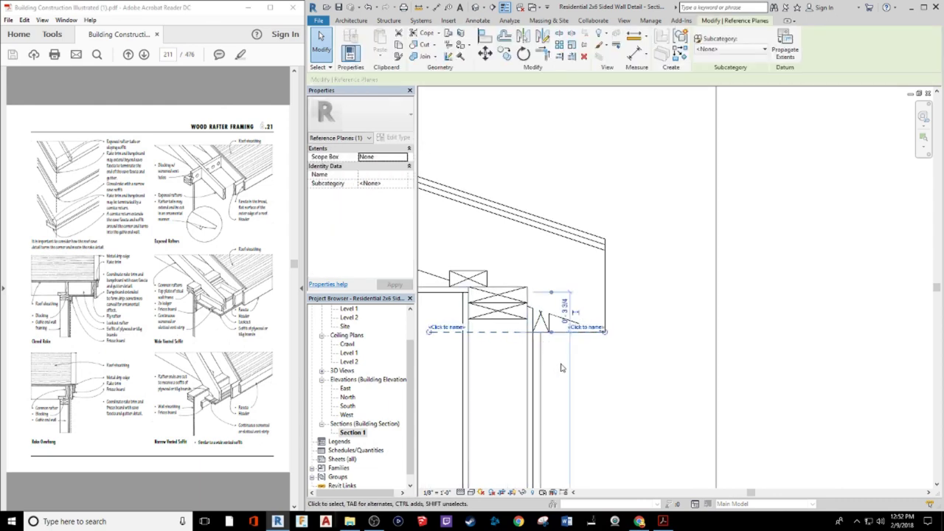
key("Delete")
middle_click_drag(599, 378, 648, 331)
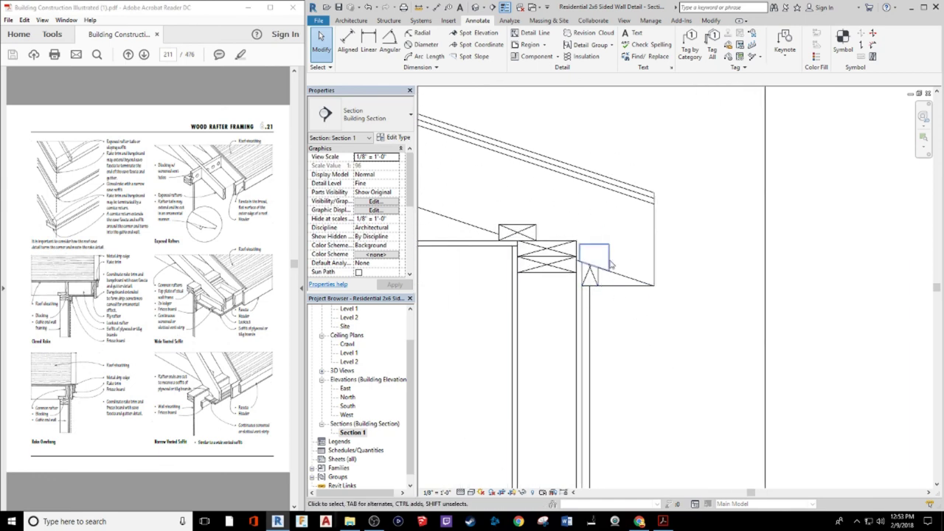
middle_click_drag(672, 324, 539, 319)
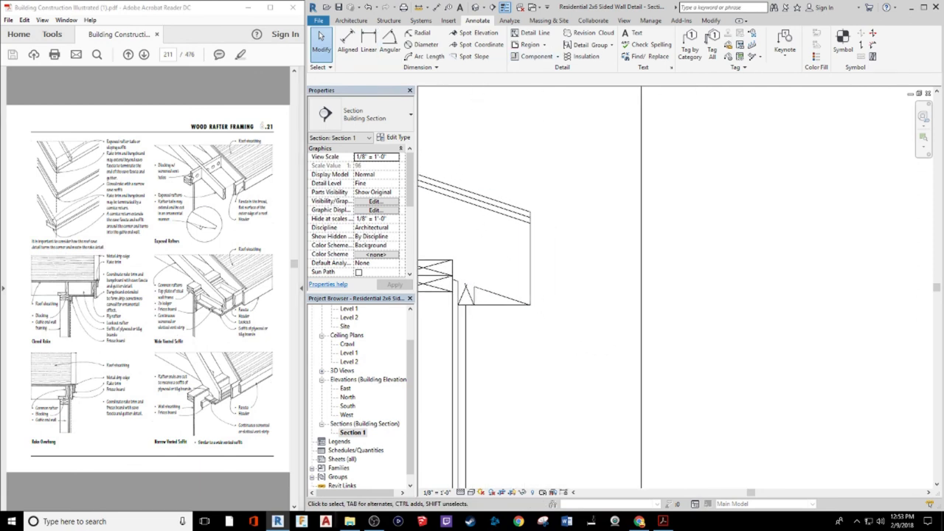
left_click(532, 56)
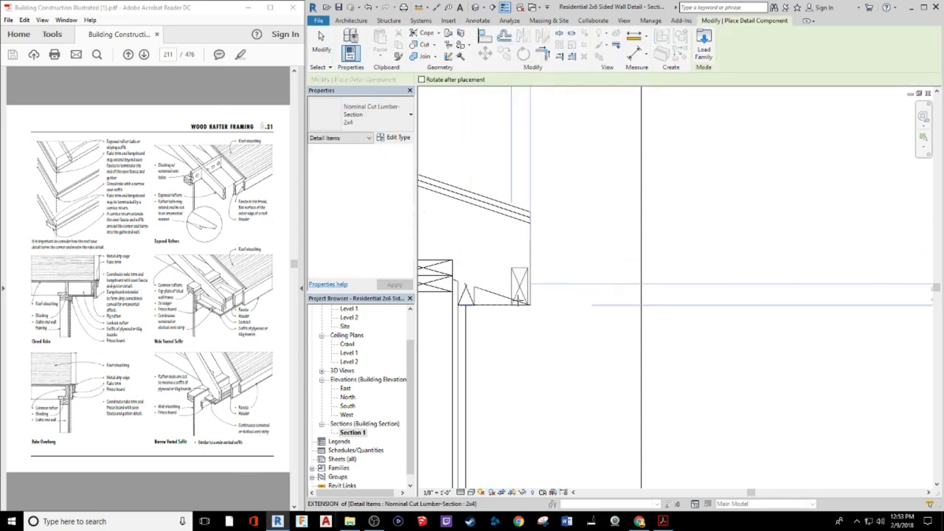
left_click(408, 118)
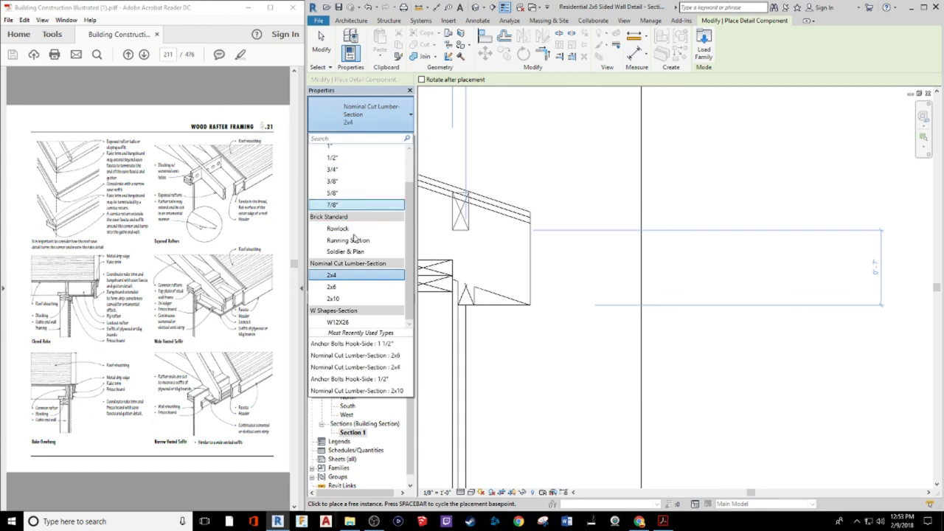
left_click(356, 302)
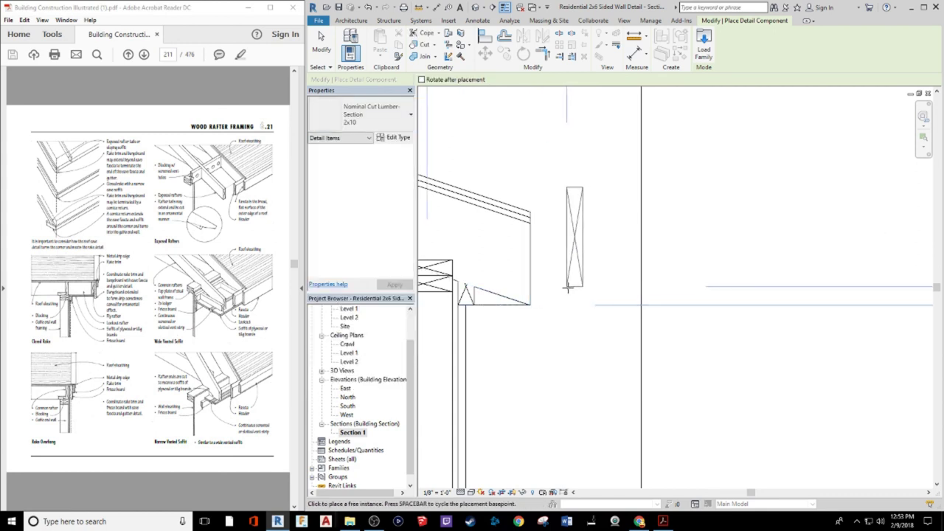
key("Escape")
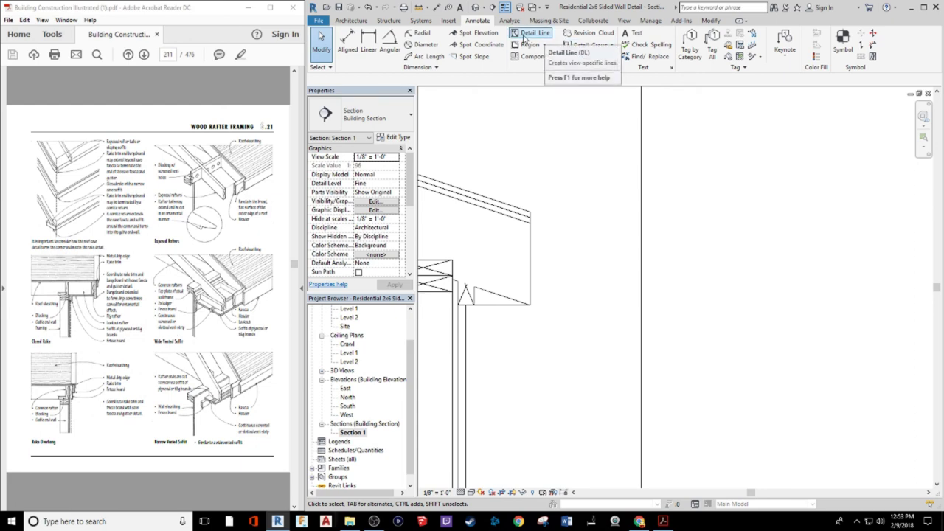
Load the 2x8 type of the Nominal Cut Lumber-Section family from the 061100-Wood Framing detail items
left_click(528, 56)
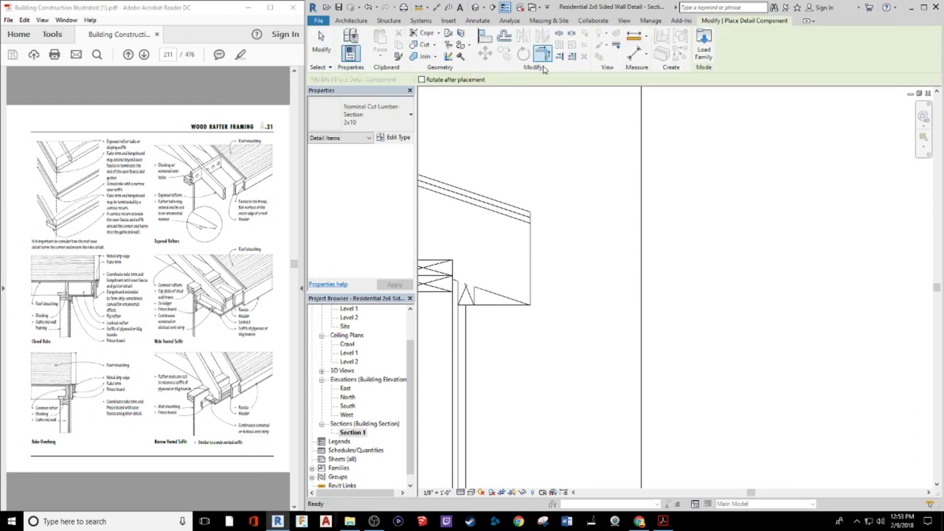
left_click(705, 47)
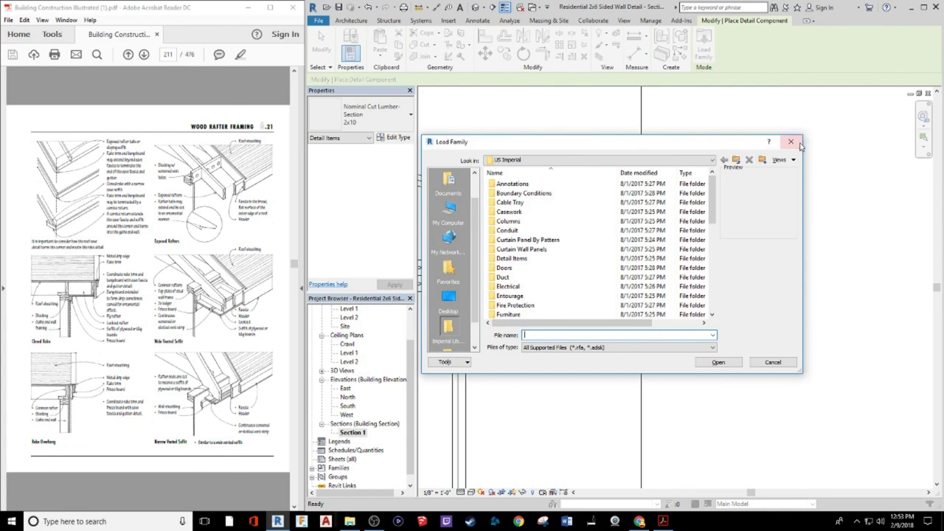
left_click(792, 142)
left_click(369, 114)
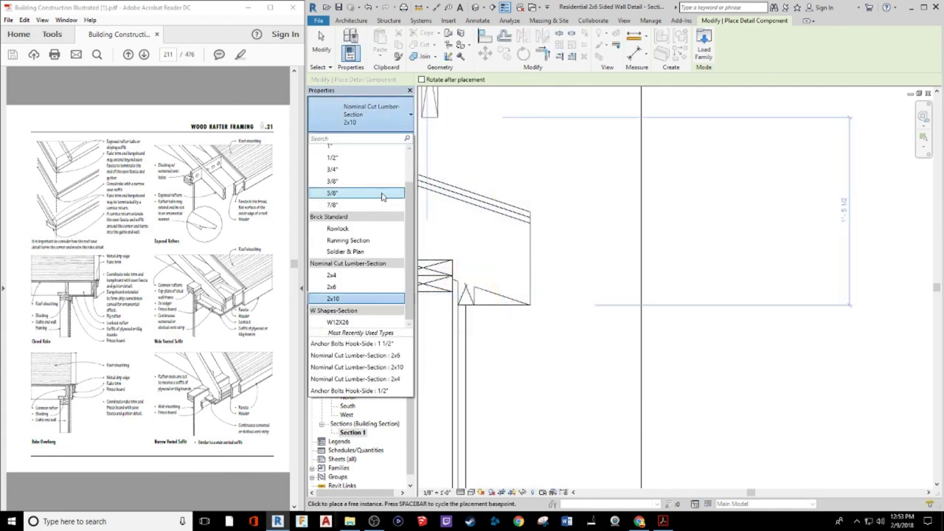
left_click(705, 47)
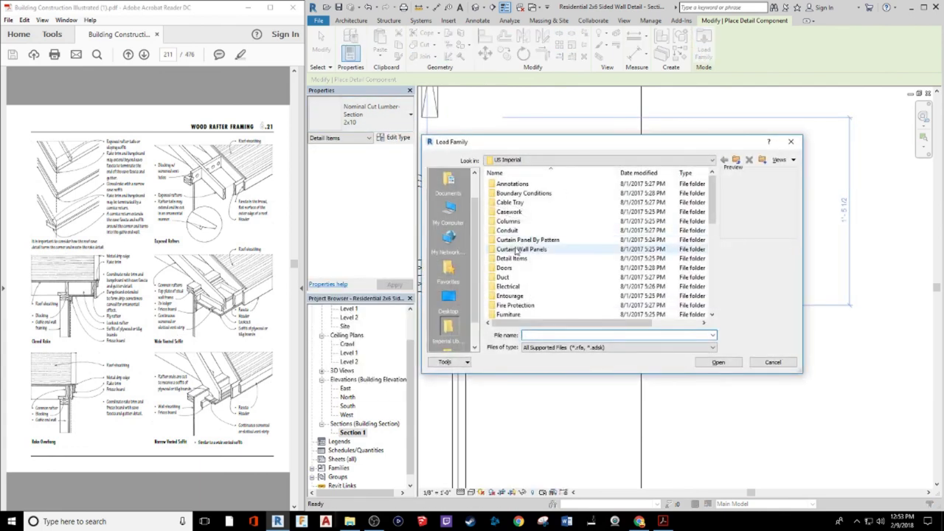
double_click(512, 258)
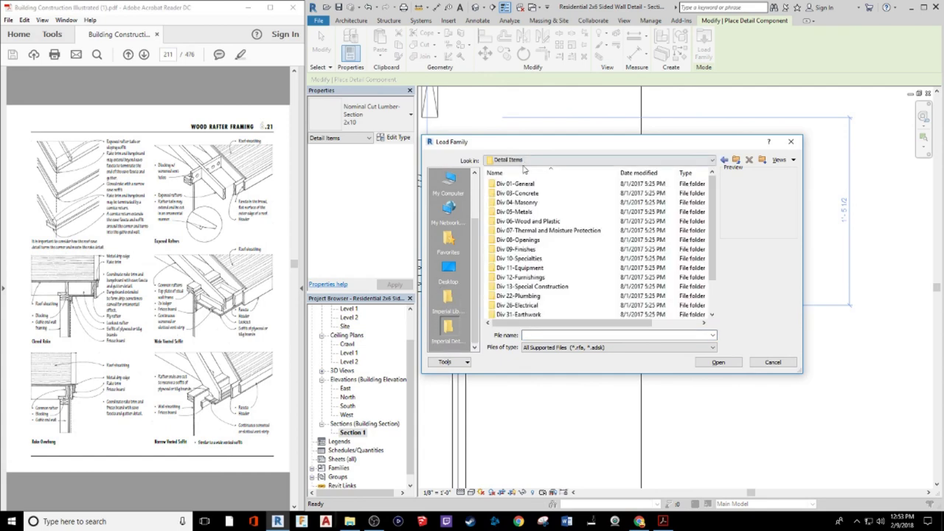
double_click(525, 221)
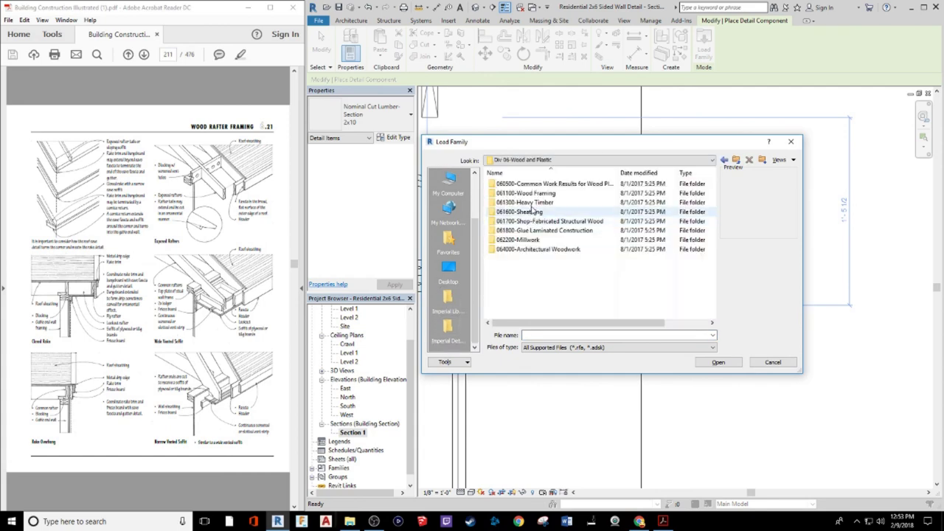
double_click(526, 193)
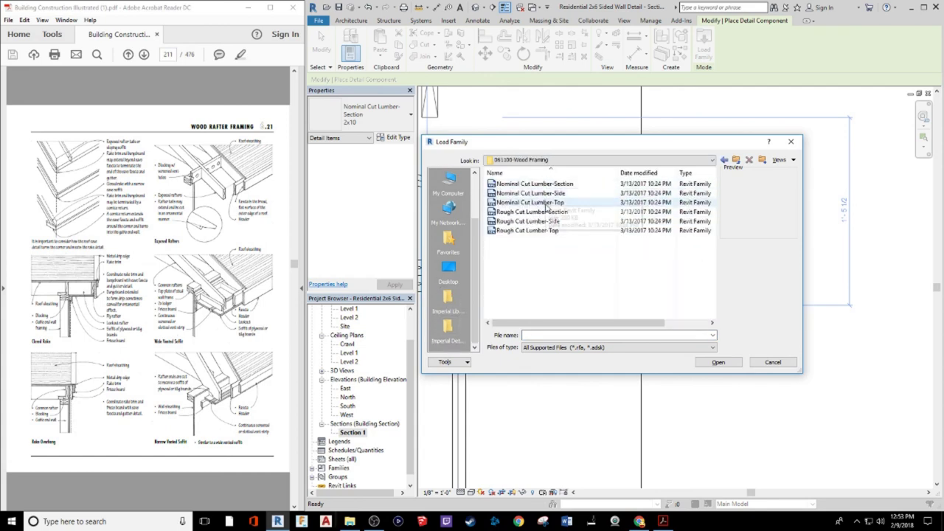
left_click(546, 185)
left_click(730, 363)
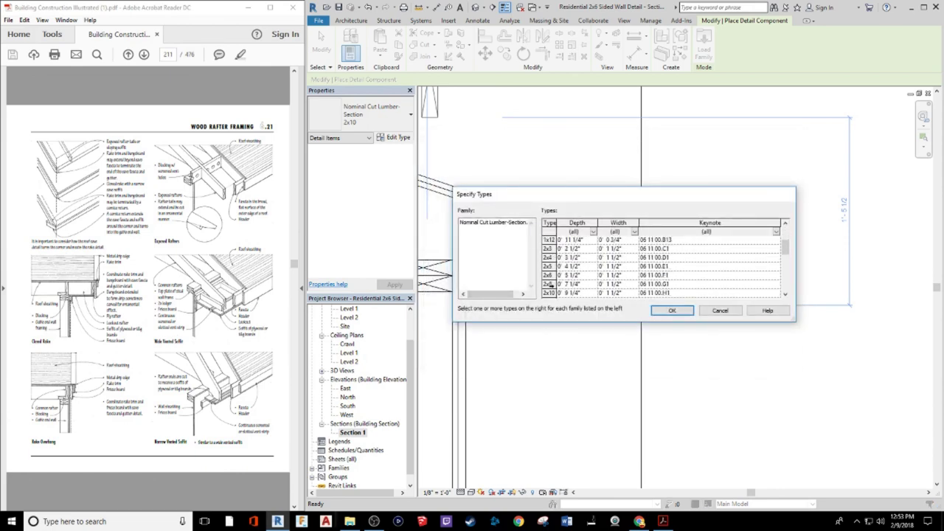
left_click(550, 293)
left_click(672, 310)
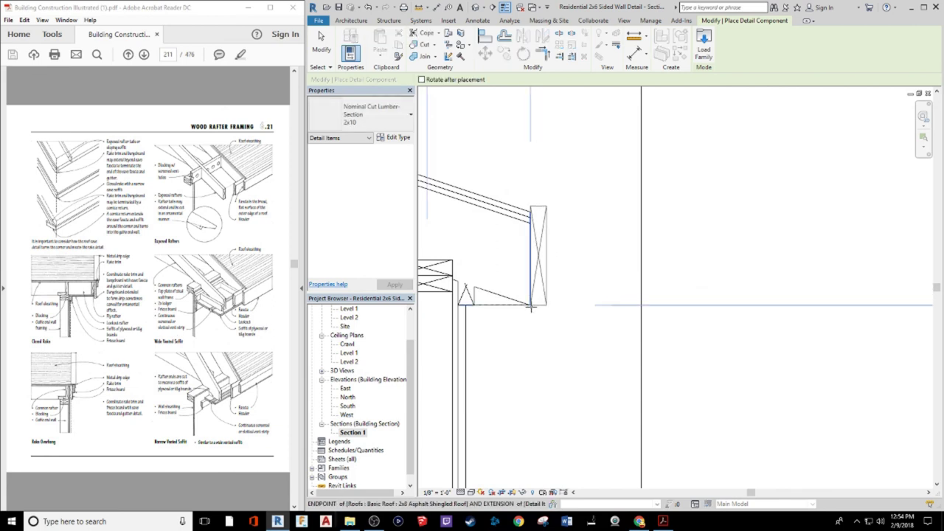
Place an upright Nominal Cut Lumber-Section 2x8 against the outside of the rafter's plumb cut, aligned with its bottom corner
left_click(361, 114)
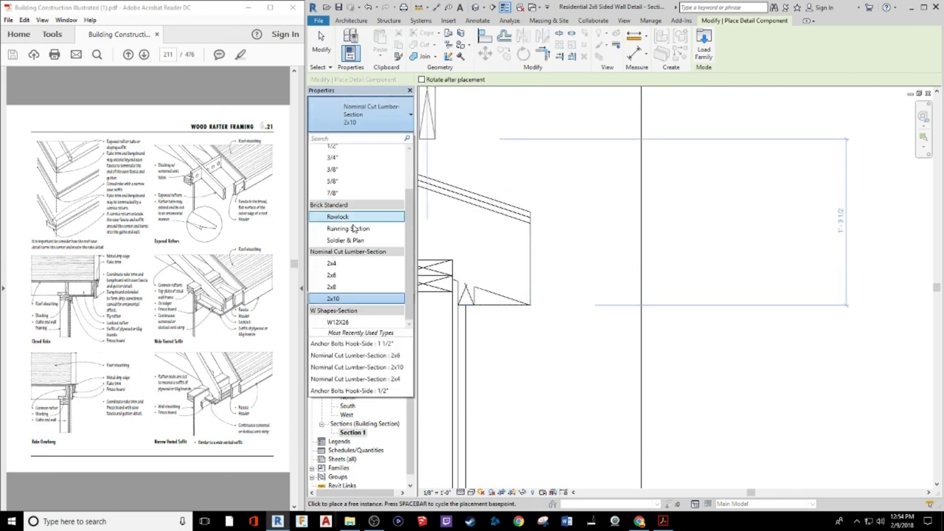
left_click(347, 286)
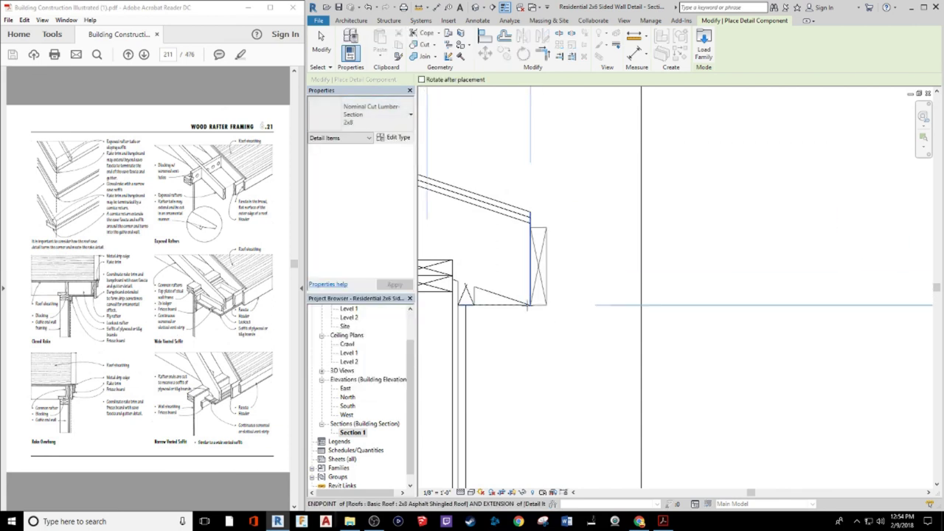
left_click(529, 303)
key("Escape")
key("Escape")
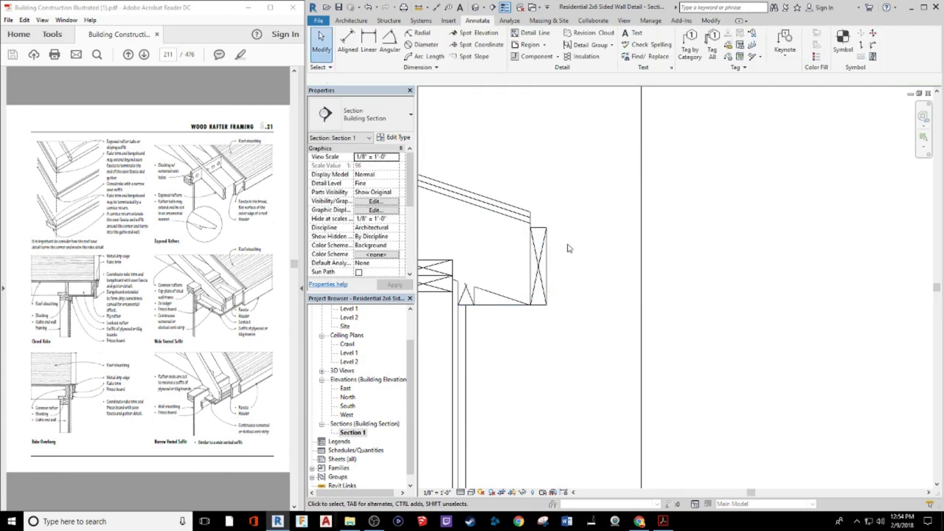
scroll(544, 241, "up", 2)
scroll(544, 241, "up", 3)
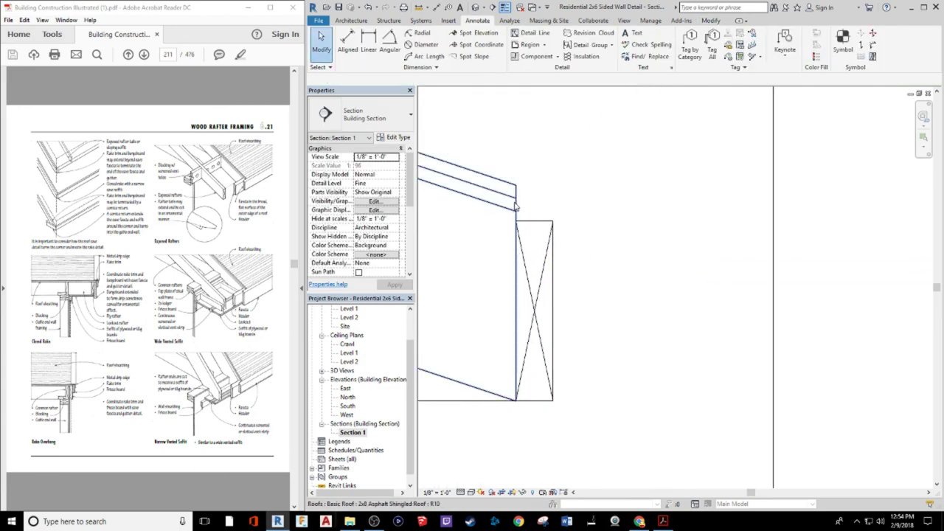
left_click(516, 207)
left_click(553, 211)
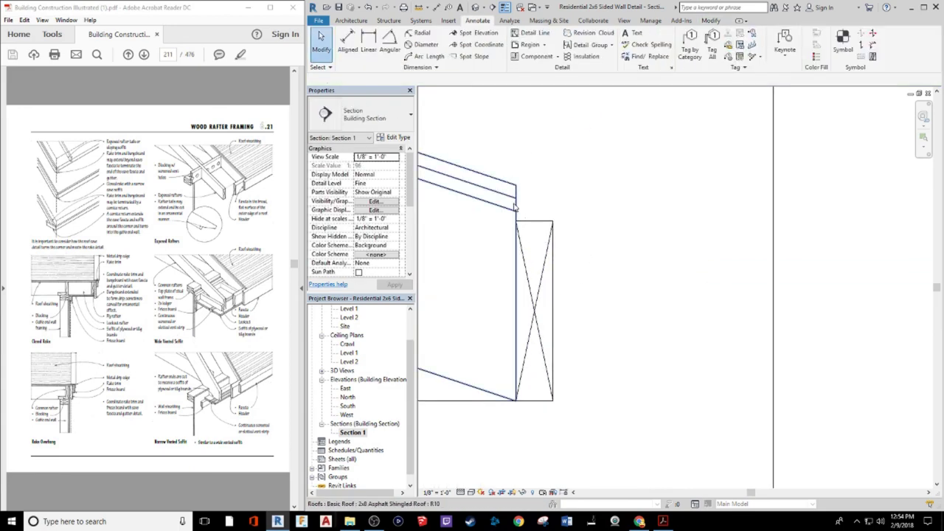
left_click(549, 228)
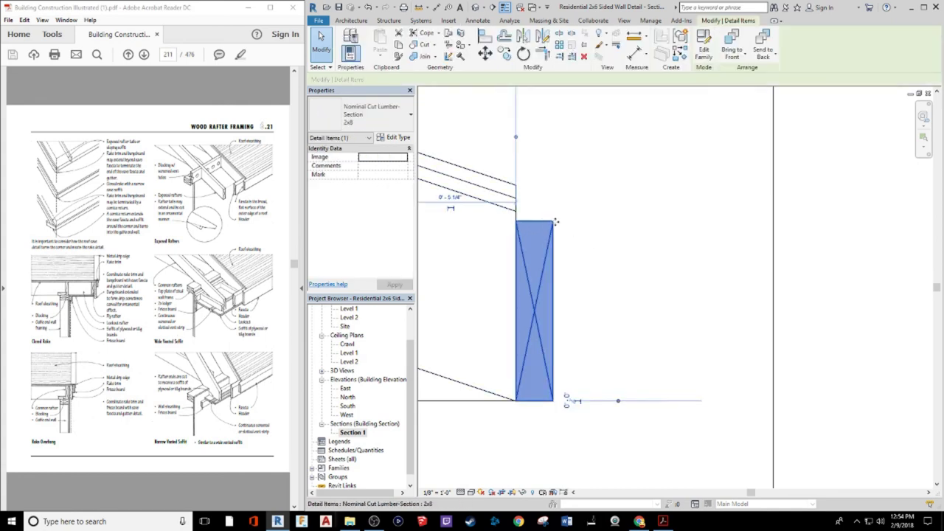
left_click(602, 249)
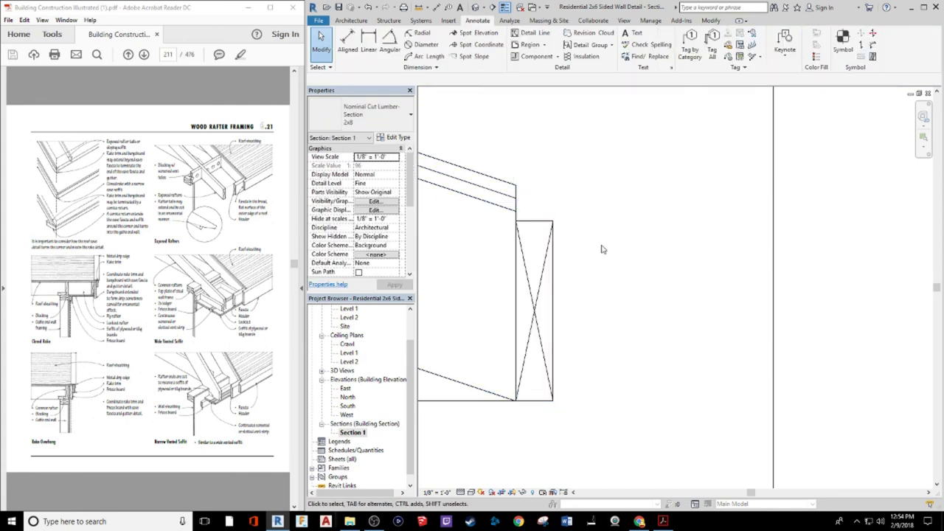
left_click(532, 33)
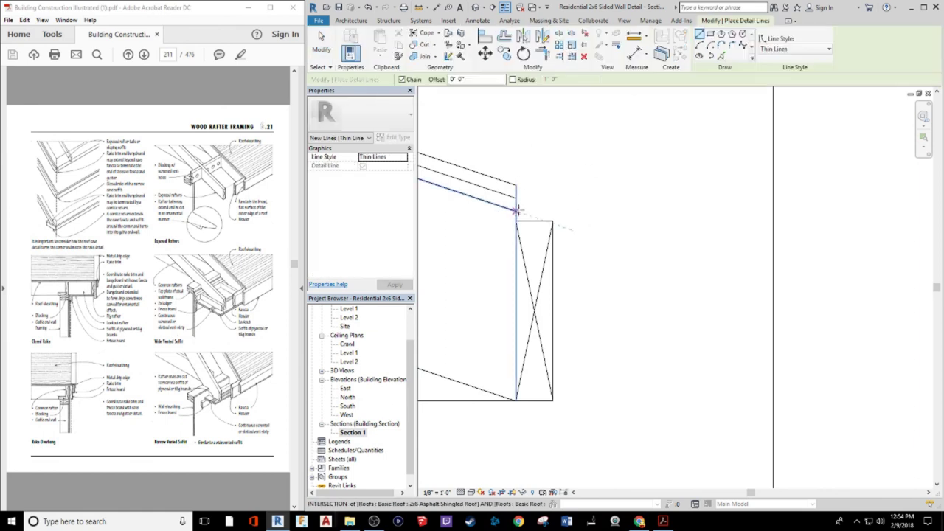
left_click(516, 210)
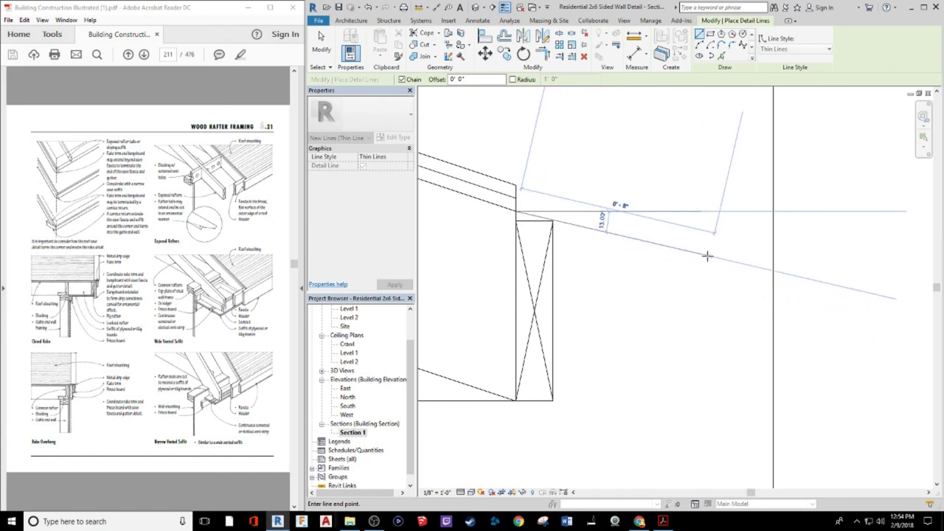
key("Escape")
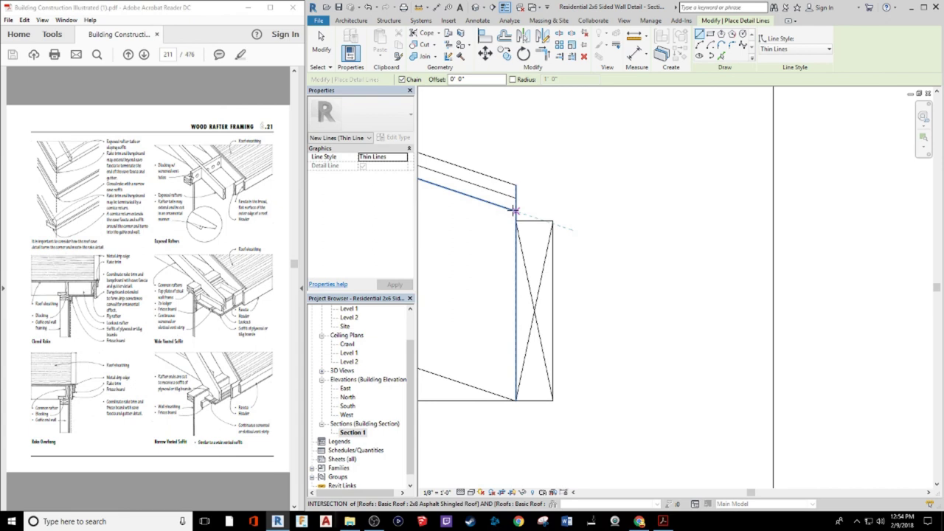
left_click(514, 210)
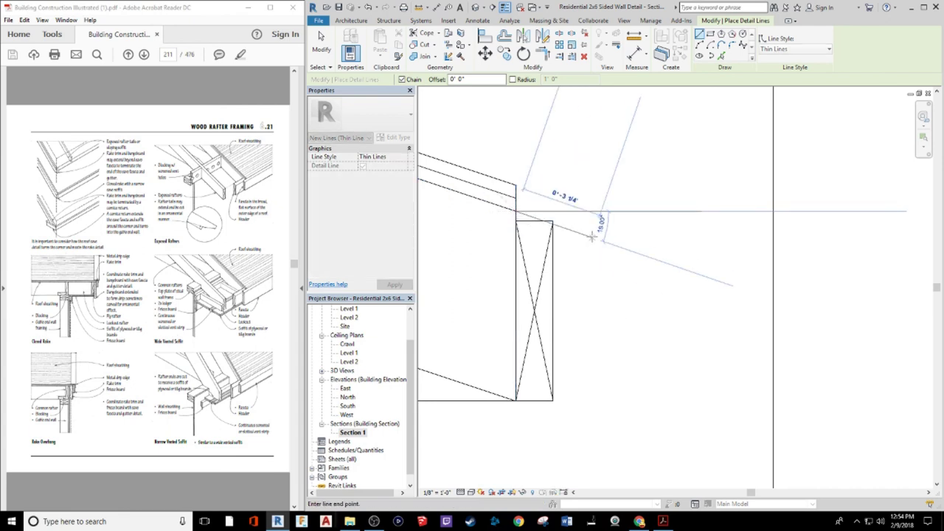
key("Escape")
key("Escape")
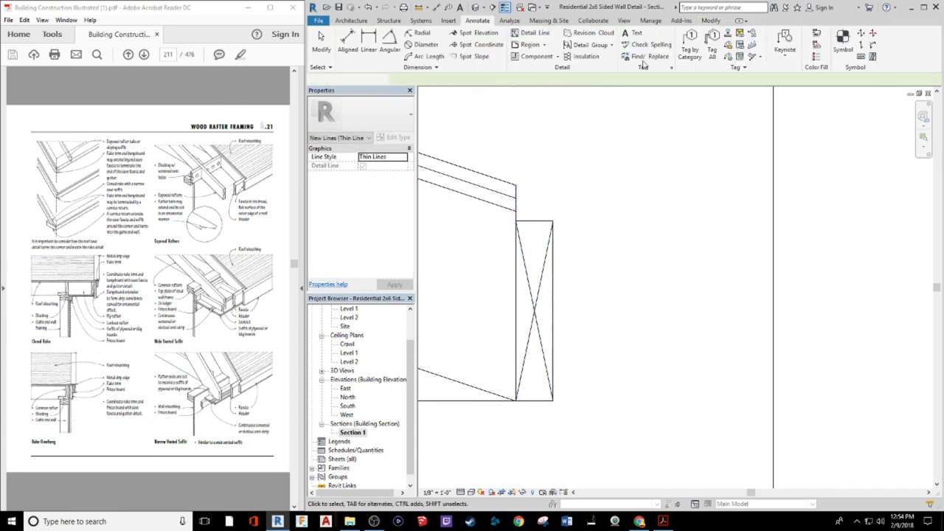
Draw a reference plane sloping at about 19° that continues the rafter's top edge past the upright 2x8
left_click(339, 22)
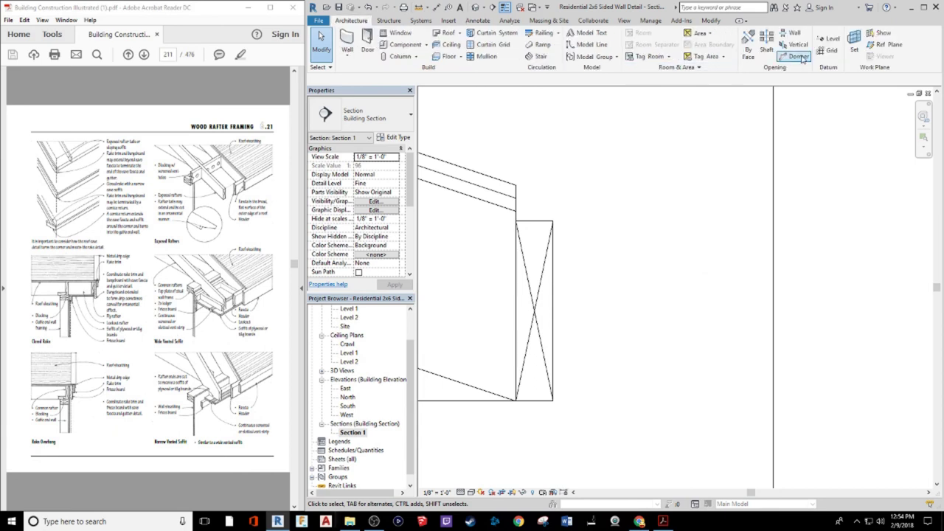
left_click(884, 45)
left_click(476, 199)
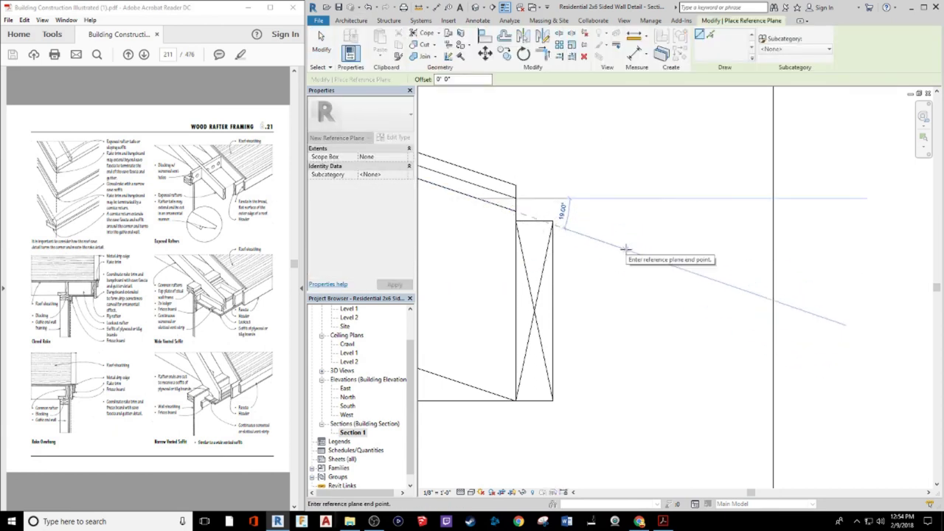
left_click(626, 250)
key("Escape")
key("Escape")
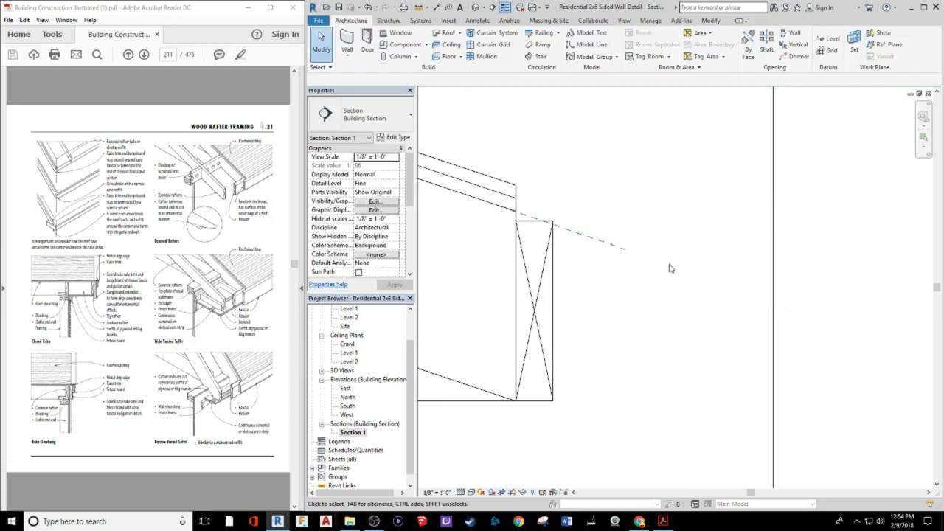
Delete the sloped reference plane running past the upright 2x8
scroll(485, 228, "down", 1)
left_click(584, 237)
scroll(612, 236, "down", 1)
middle_click_drag(611, 236, 668, 324)
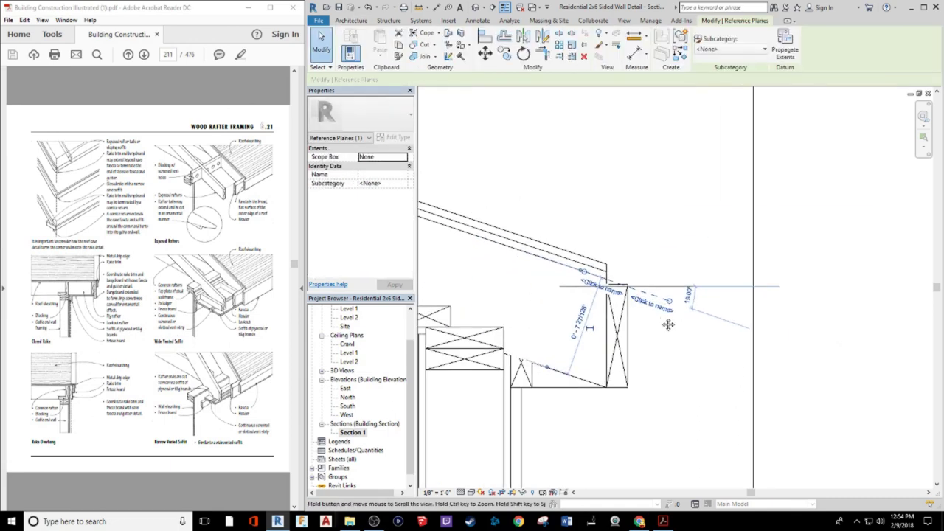
key("Escape")
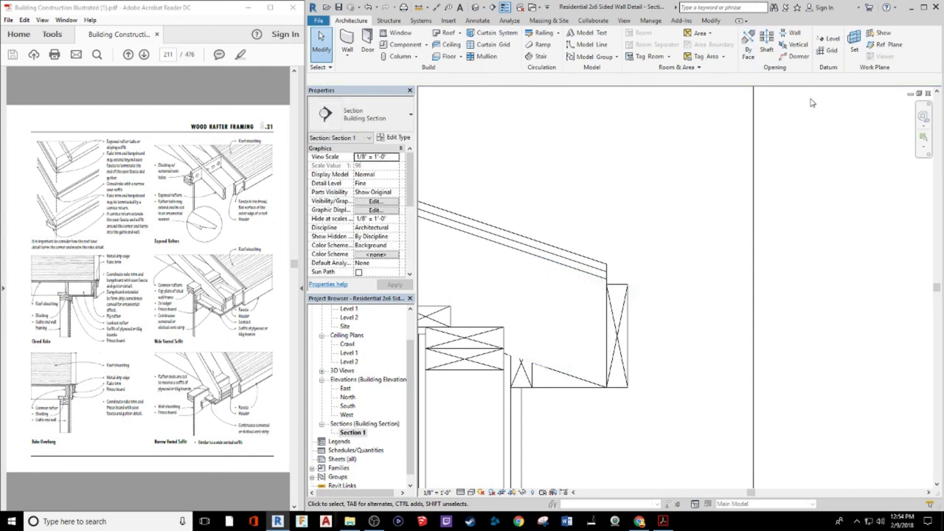
Draw a reference plane from the top of the rafter's plumb cut back up along the roof slope
left_click(878, 45)
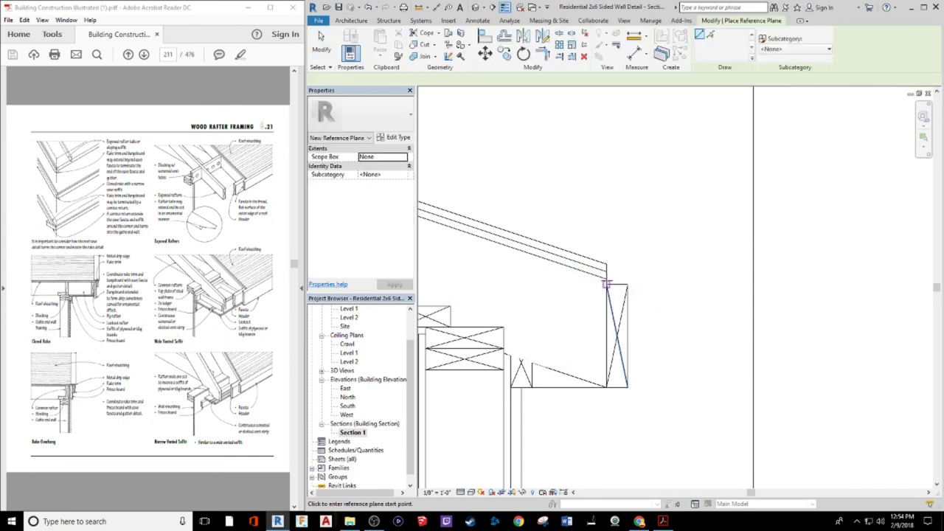
left_click(609, 276)
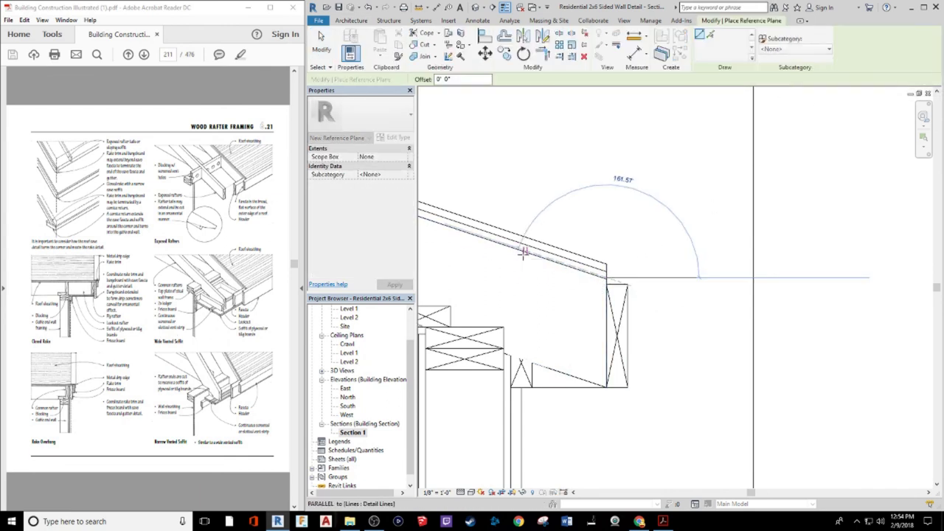
scroll(523, 253, "up", 5)
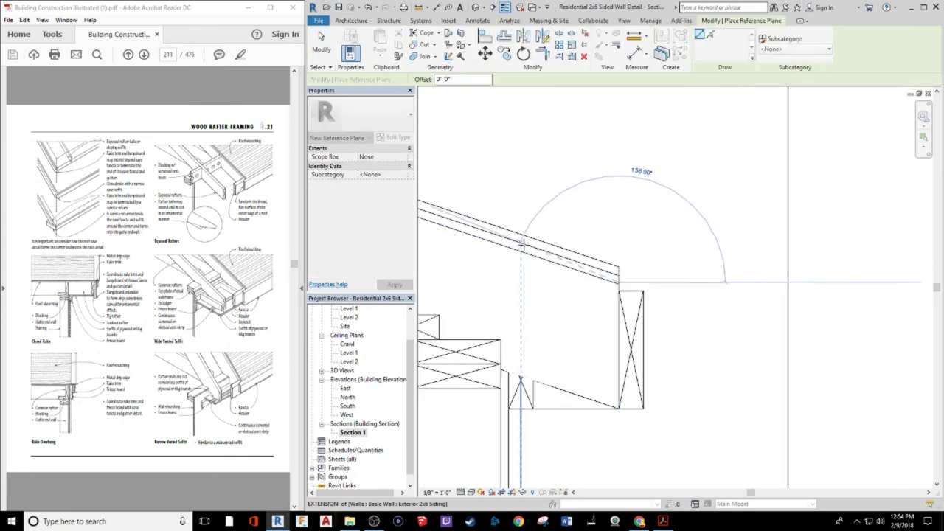
left_click(527, 255)
scroll(527, 255, "down", 4)
key("Escape")
key("Escape")
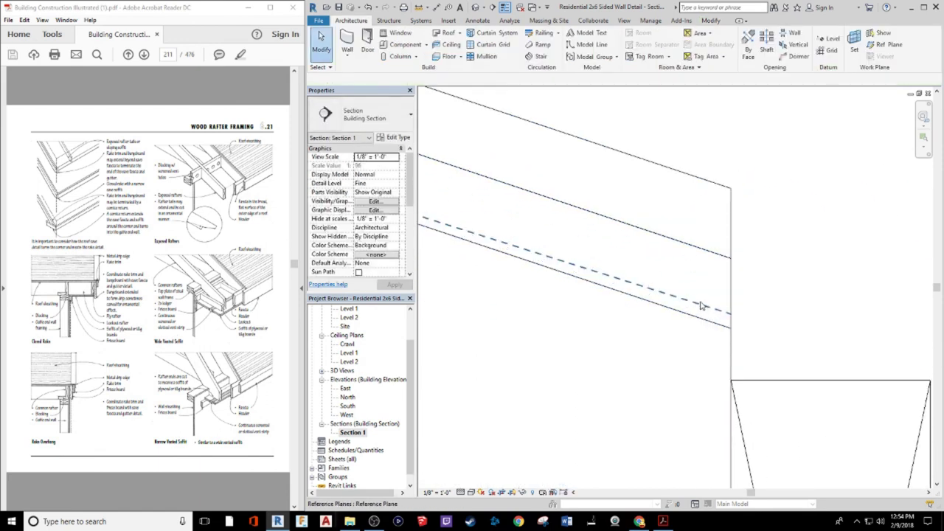
Delete the misaligned reference plane beside the rafter's top edge
left_click(702, 306)
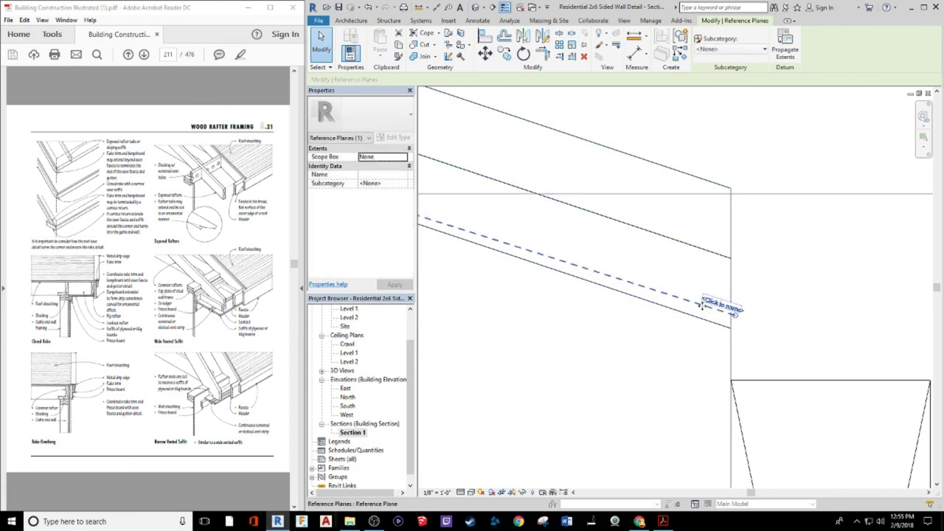
left_click_drag(670, 329, 675, 329)
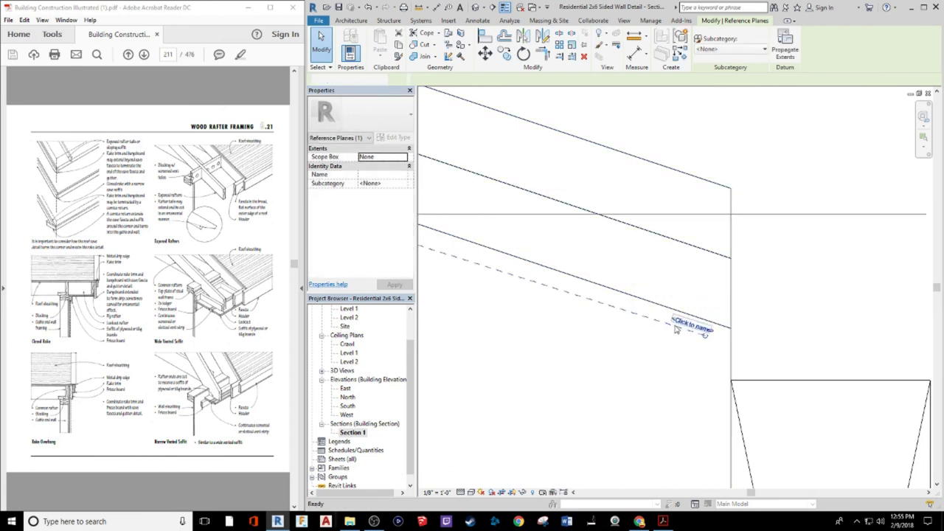
key("Delete")
Draw a reference plane at 18.43° exactly along the rafter's top edge, starting from the top of the plumb cut
left_click(862, 45)
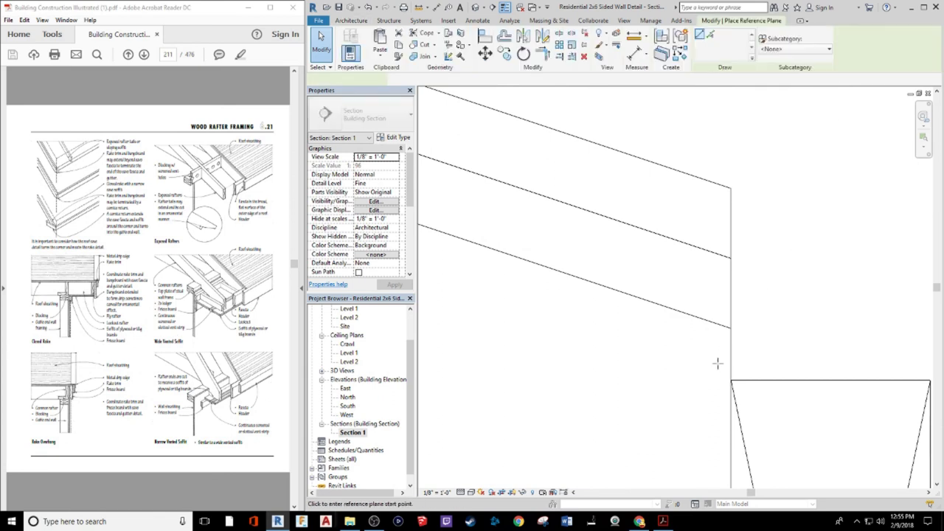
left_click(730, 328)
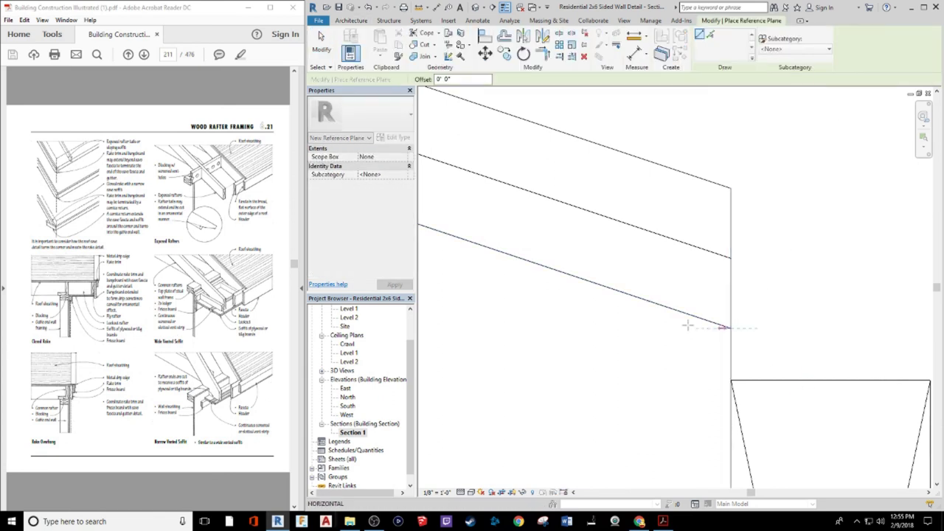
left_click(478, 247)
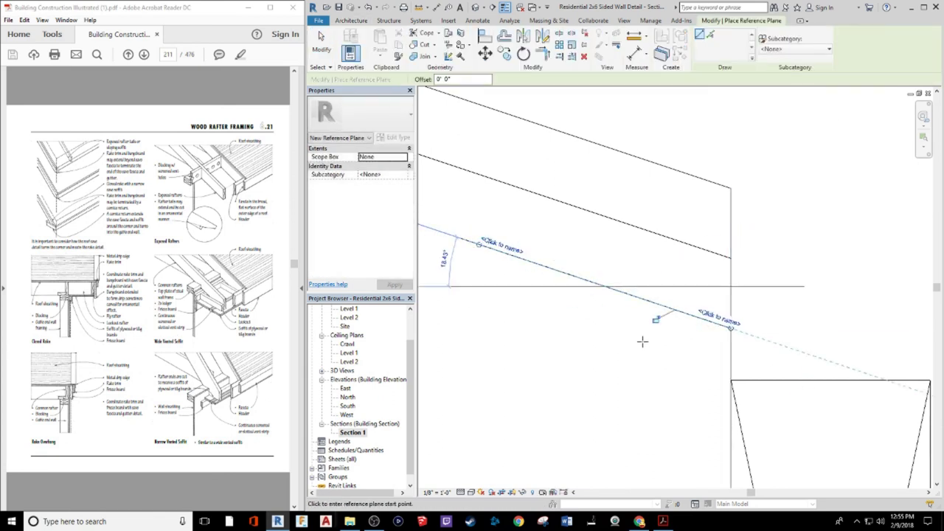
key("Escape")
key("Escape")
scroll(647, 337, "down", 2)
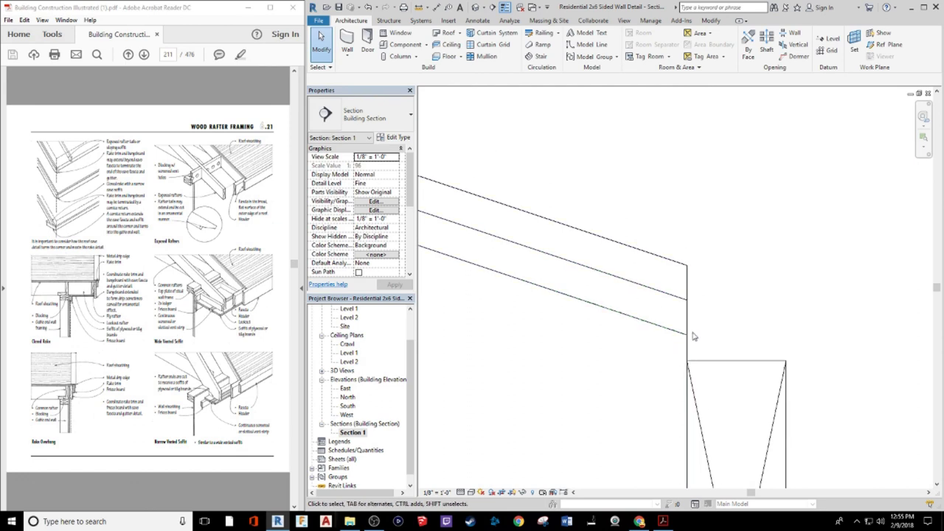
Stretch the lower end of the sloped reference plane outward past the upright 2x8
left_click(459, 259)
middle_click_drag(760, 310, 666, 232)
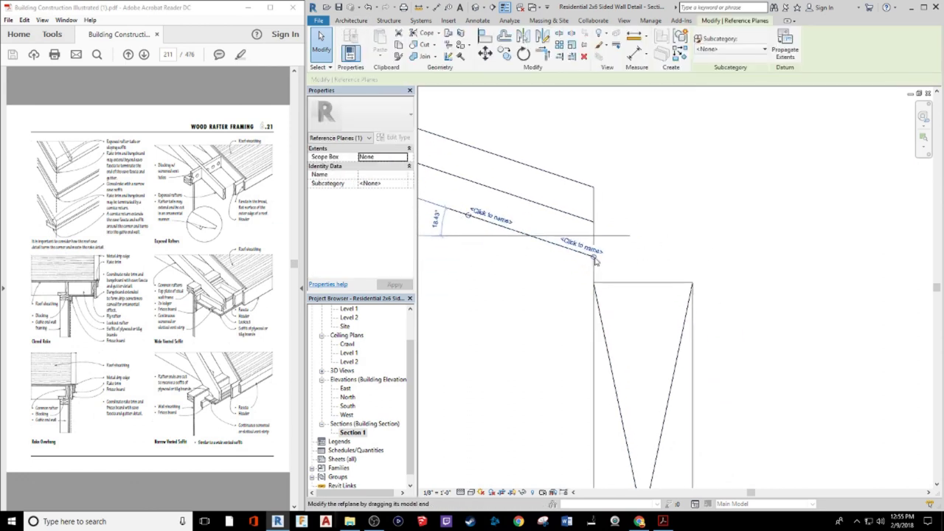
left_click_drag(596, 262, 847, 323)
left_click(876, 327)
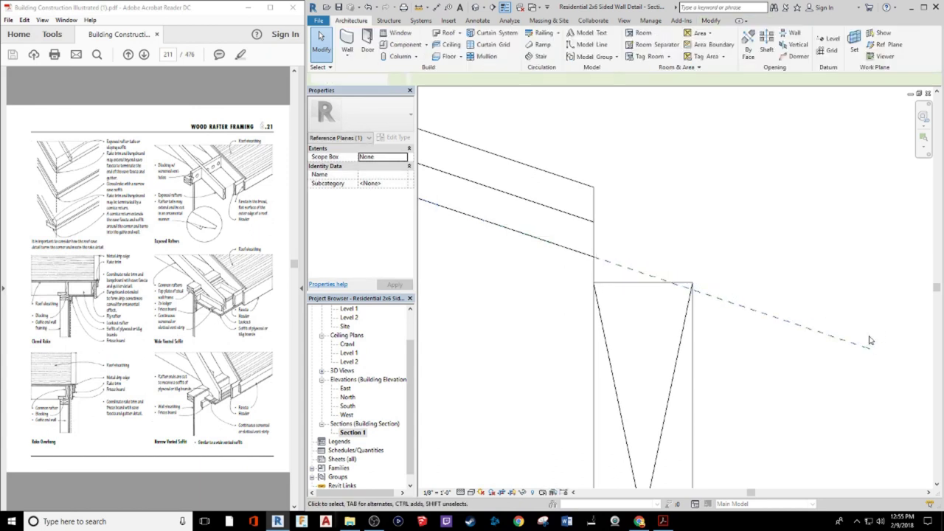
Draw a thin detail line about 4 7/16" long, offset 1/2" above the sloped reference plane, from the plumb cut to the plane's outer end
scroll(832, 365, "down", 4)
scroll(704, 338, "down", 1)
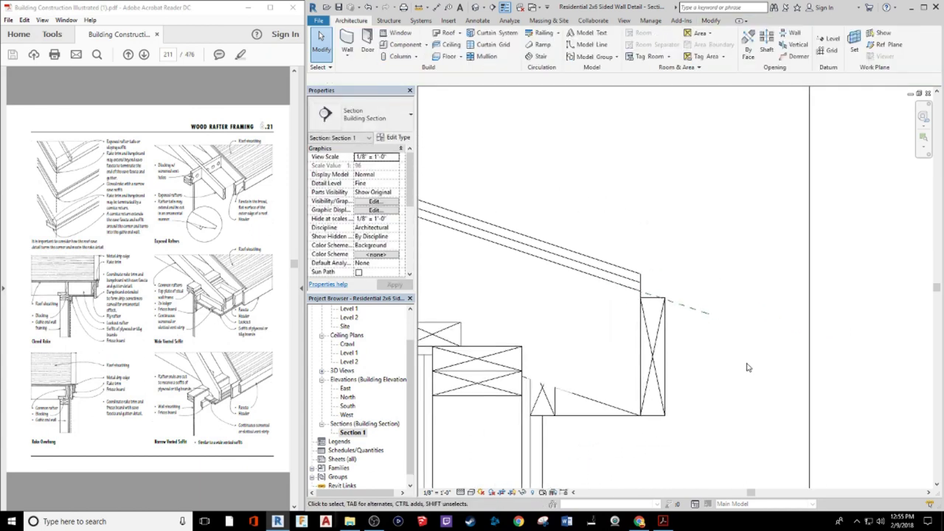
scroll(741, 361, "down", 1)
middle_click_drag(731, 244, 659, 241)
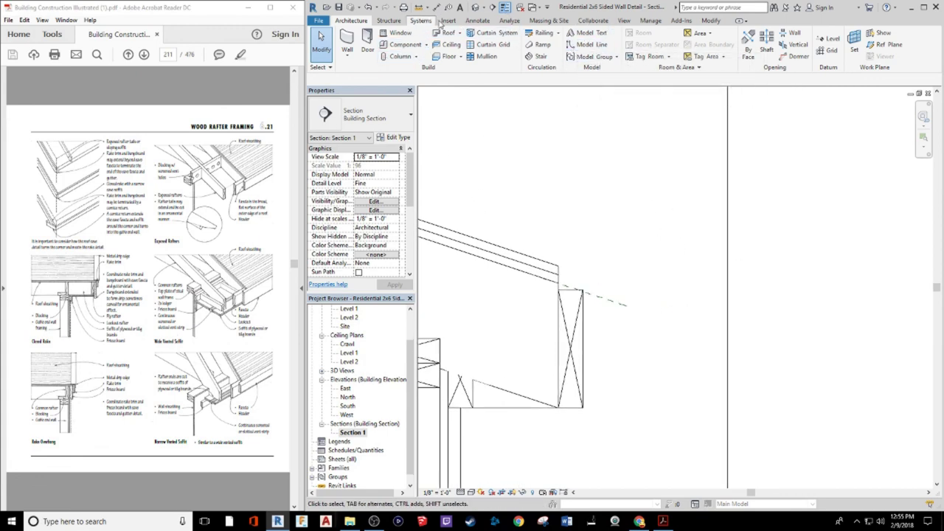
left_click(476, 20)
left_click(529, 33)
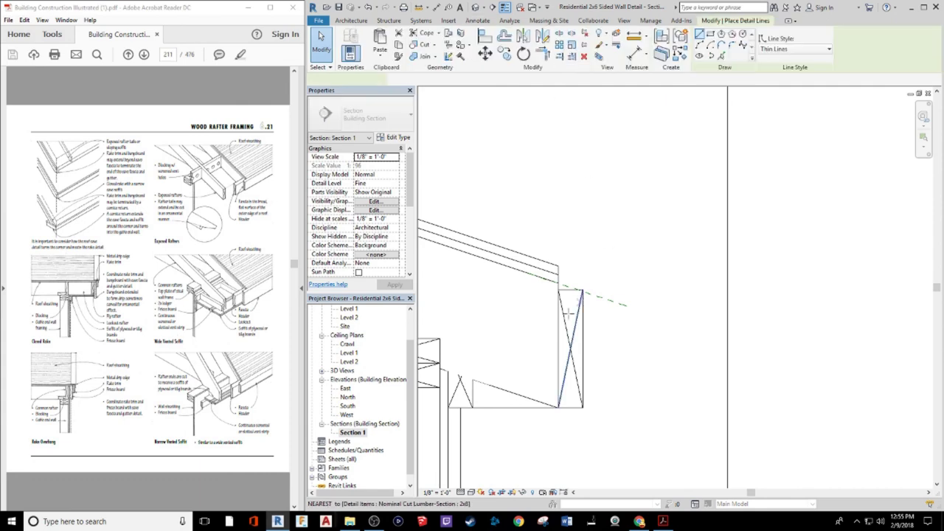
scroll(569, 275, "up", 3)
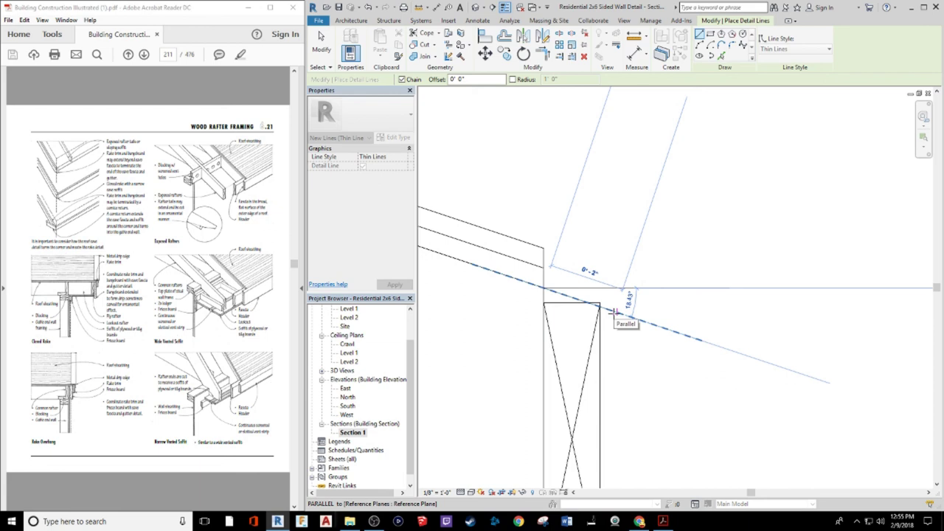
left_click(615, 313)
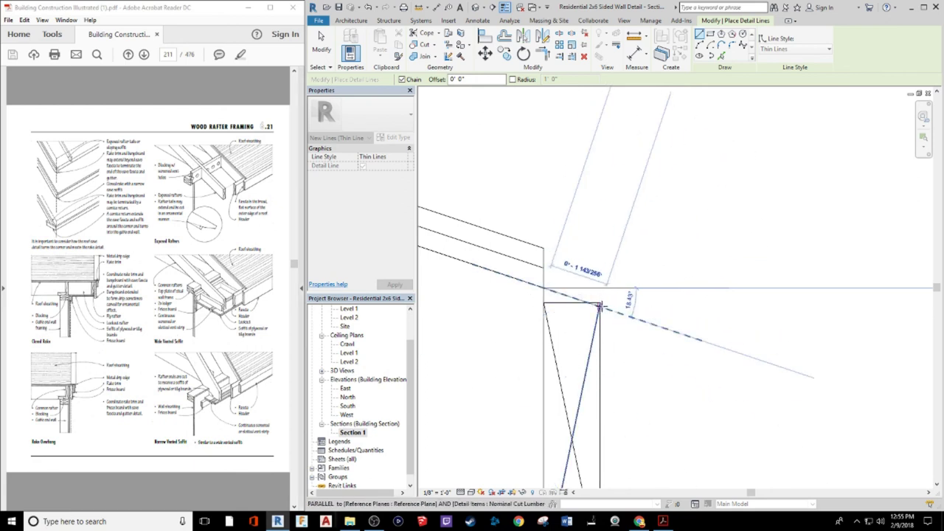
scroll(600, 306, "up", 3)
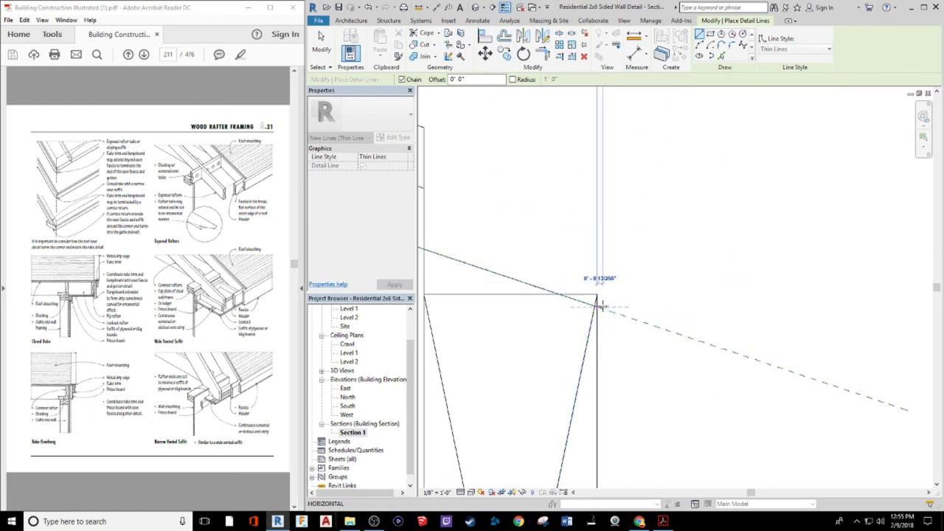
key("Escape")
scroll(600, 306, "down", 3)
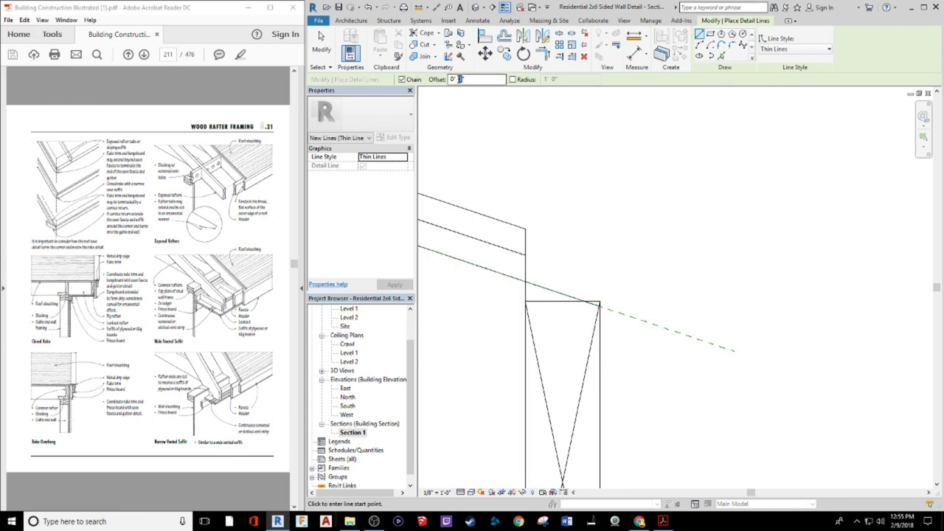
left_click(525, 281)
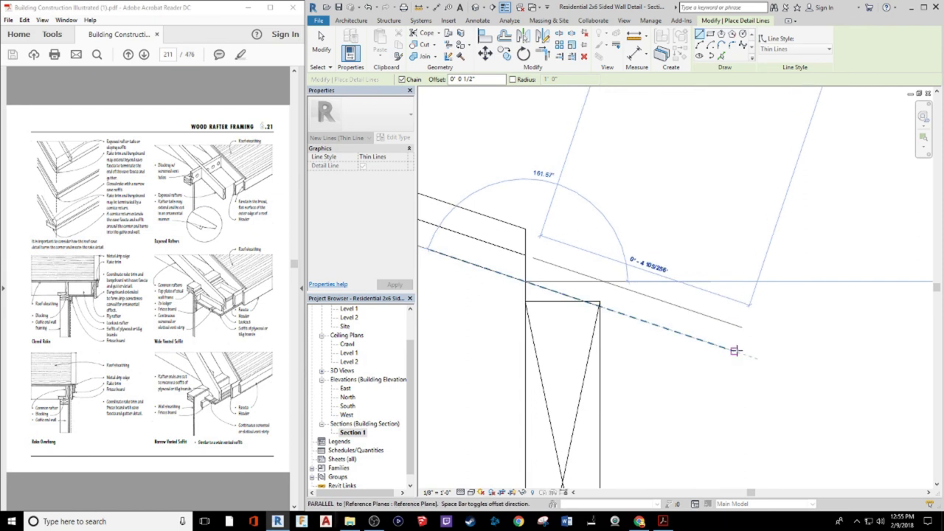
left_click(741, 327)
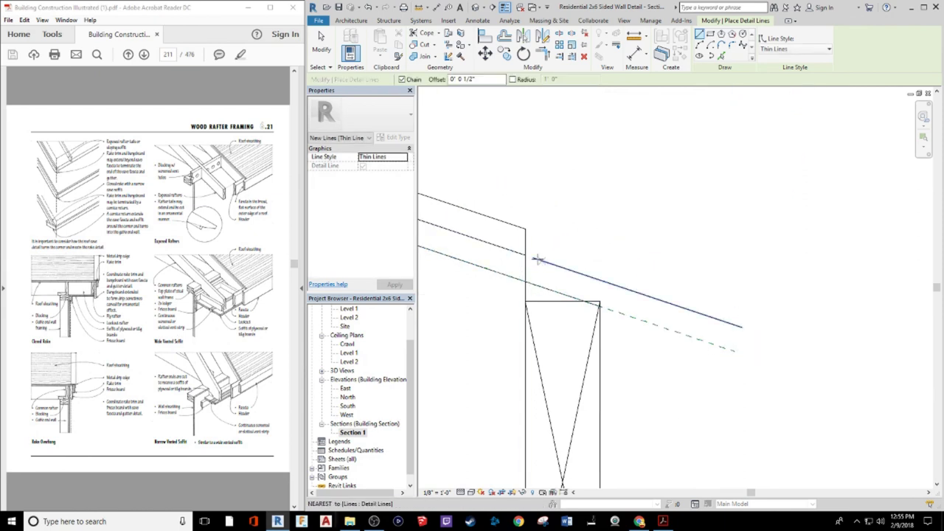
Draw a second thin detail line about 4 7/16" long, offset 1/2" above the first sloped detail line
left_click(533, 258)
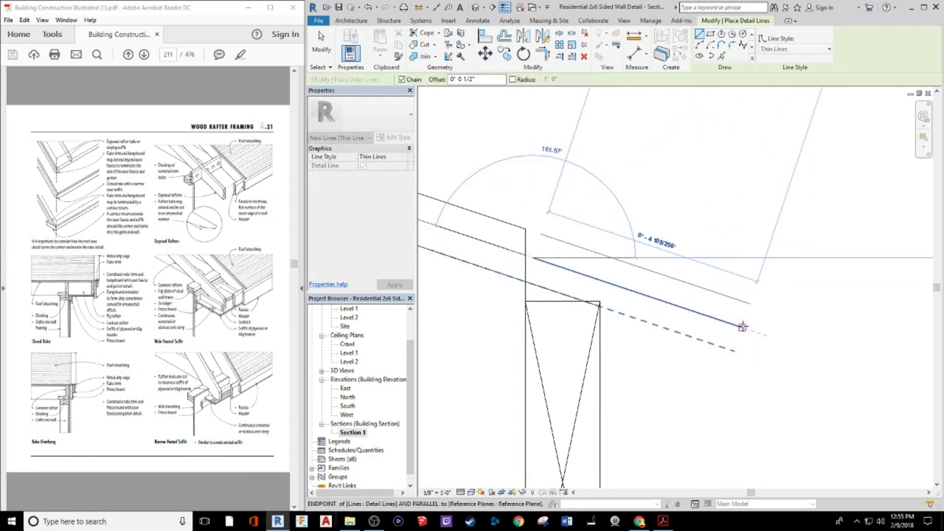
key("Escape")
key("Escape")
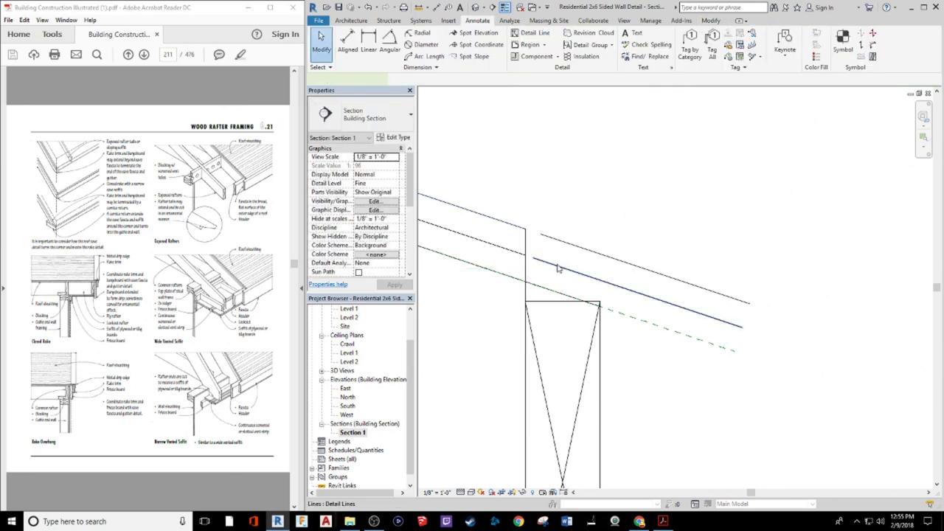
Stretch the upper ends of both sloped detail lines back to join the roof's existing layer lines
left_click(559, 268)
left_click_drag(533, 257, 491, 219)
key("Escape")
left_click(548, 236)
key("Escape")
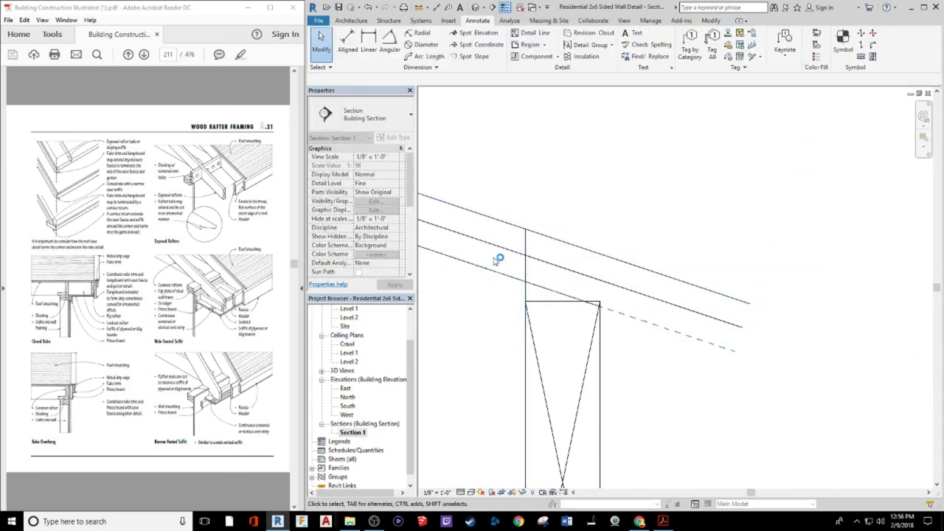
Create a narrow four-sided masking region with invisible edges over the roof's plumb end line, from its top surface to the rafter's top edge
middle_click_drag(597, 382, 656, 380)
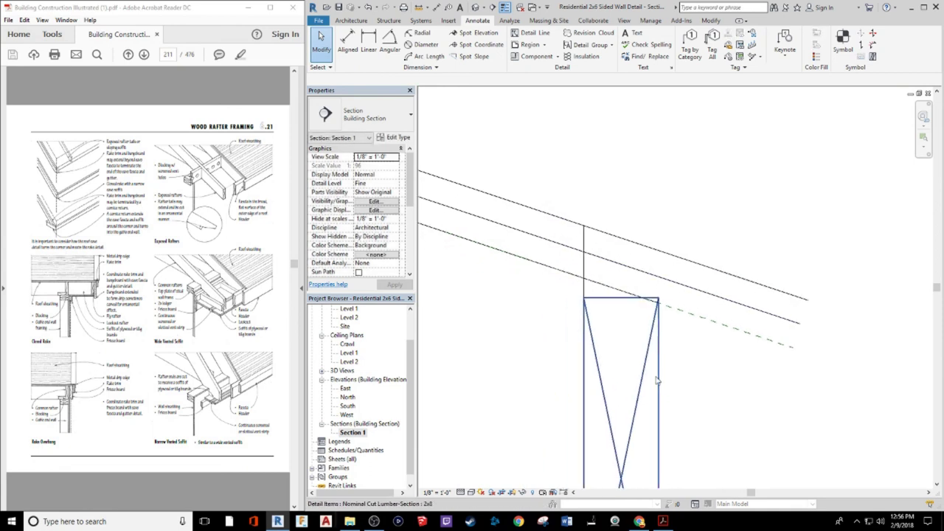
scroll(656, 379, "down", 4)
middle_click_drag(565, 344, 506, 354)
scroll(523, 347, "up", 4)
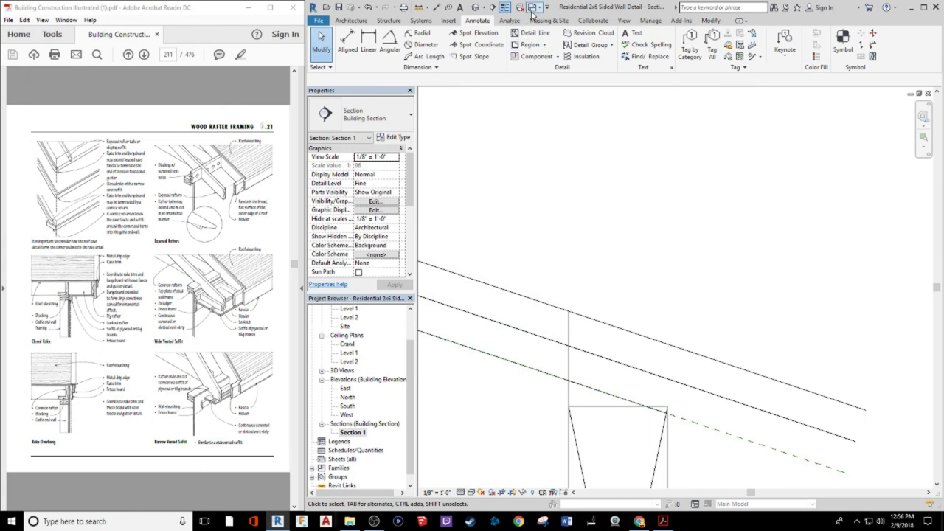
left_click(522, 46)
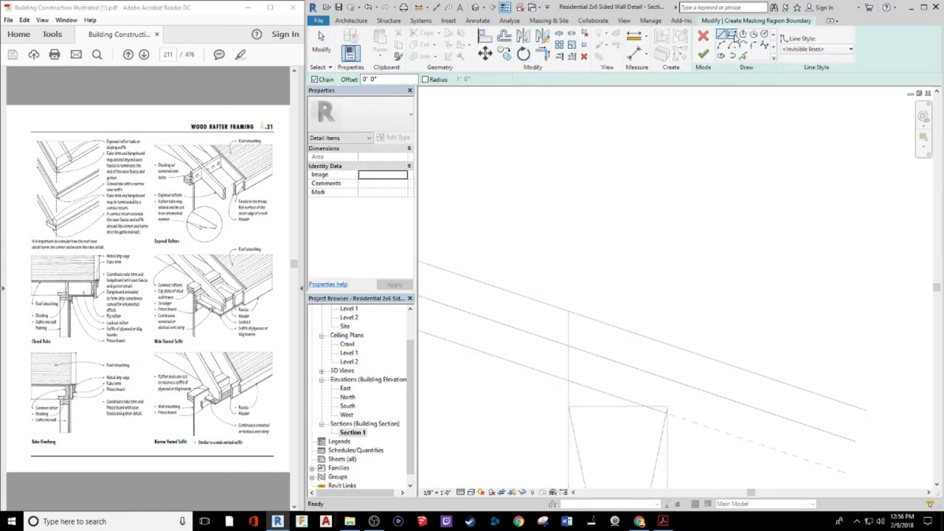
left_click(565, 309)
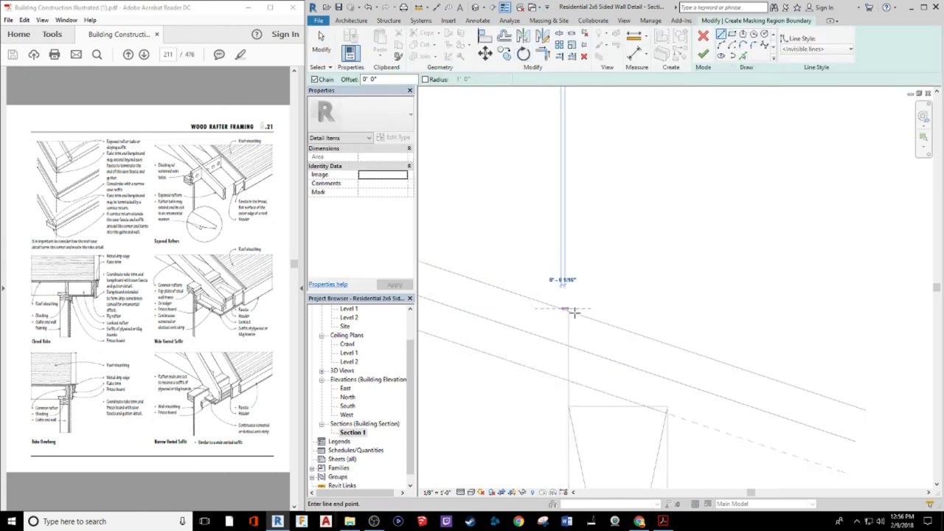
left_click(580, 382)
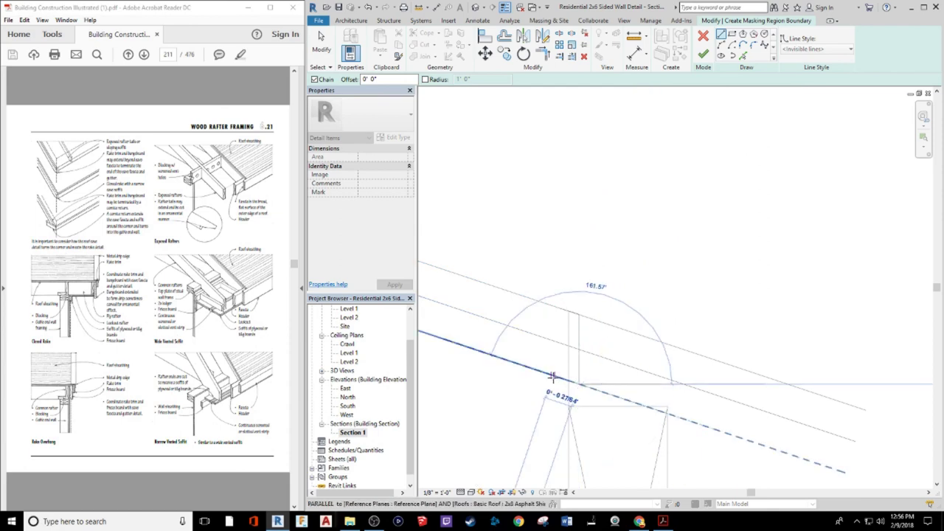
left_click(552, 377)
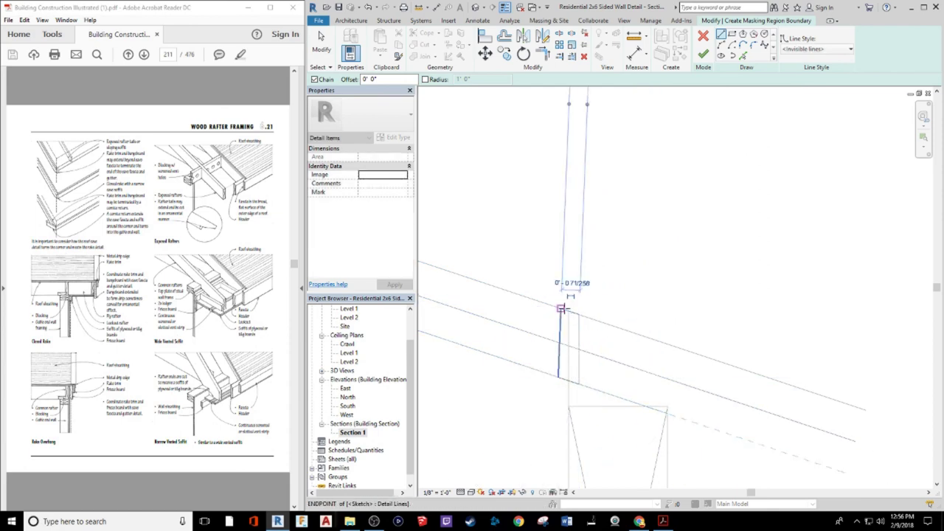
left_click(561, 308)
left_click(703, 54)
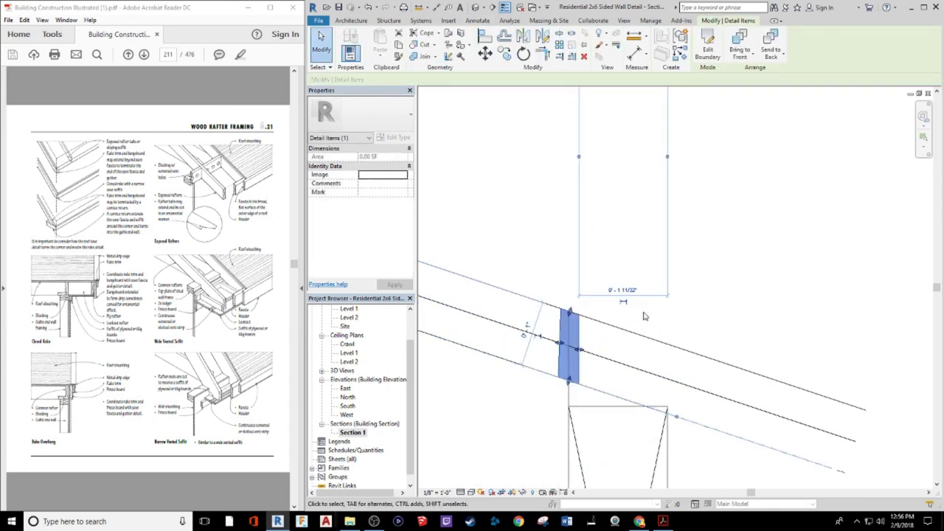
key("Escape")
Stretch the upper ends of the middle and top detail lines across the masking region, making the top line 5" long
scroll(689, 331, "down", 2)
scroll(649, 324, "down", 1)
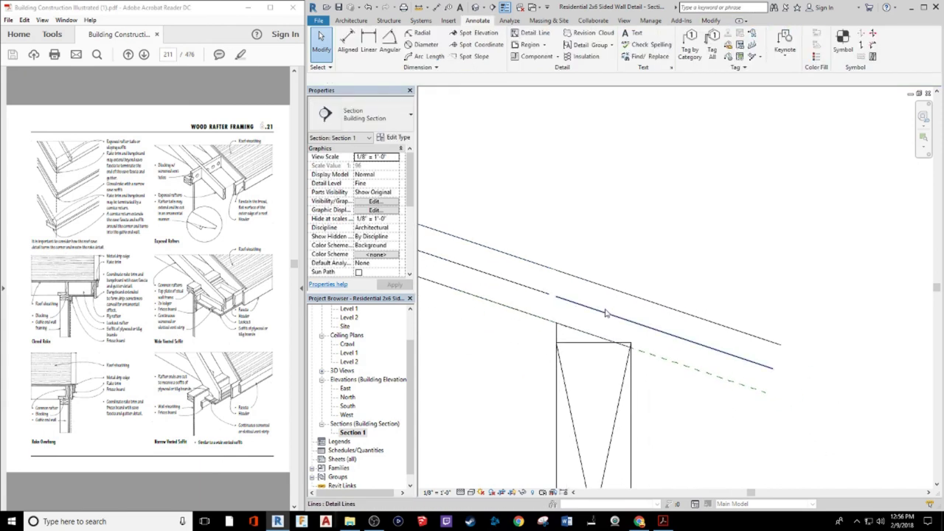
left_click(606, 314)
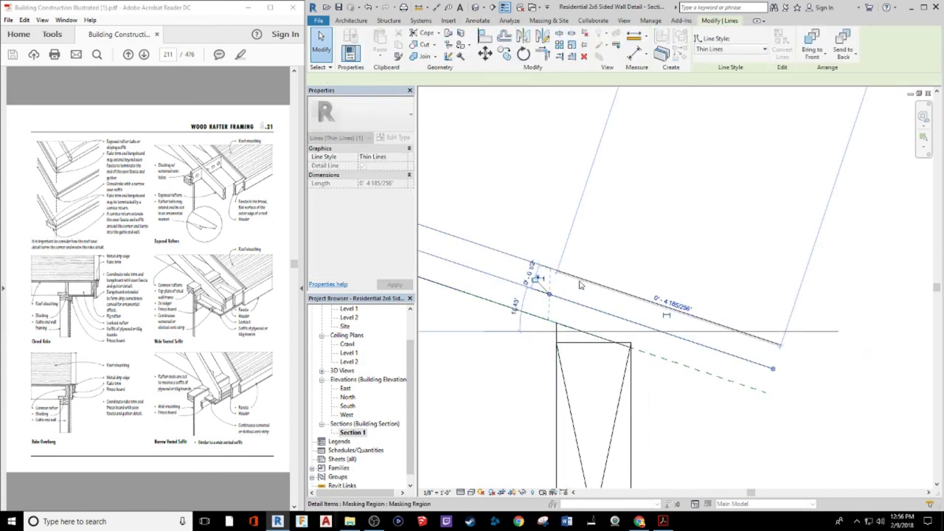
key("c")
key("s")
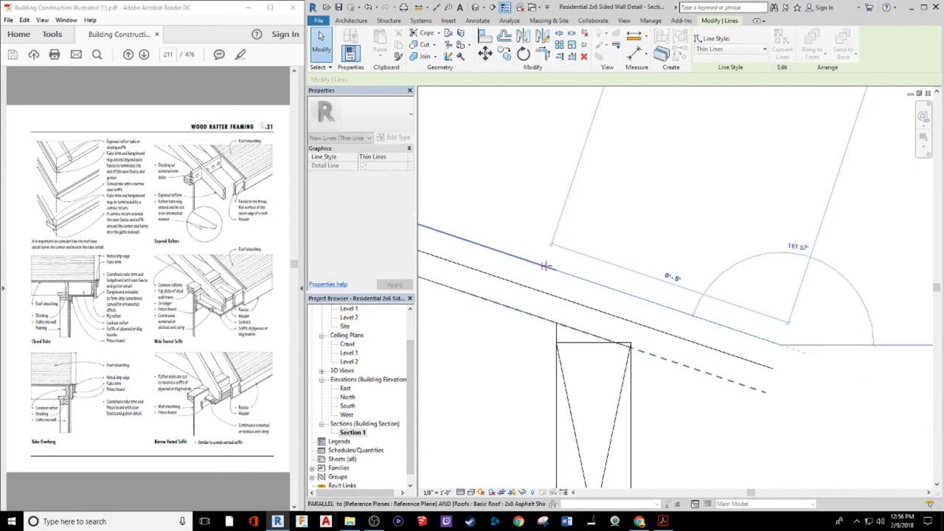
left_click(545, 266)
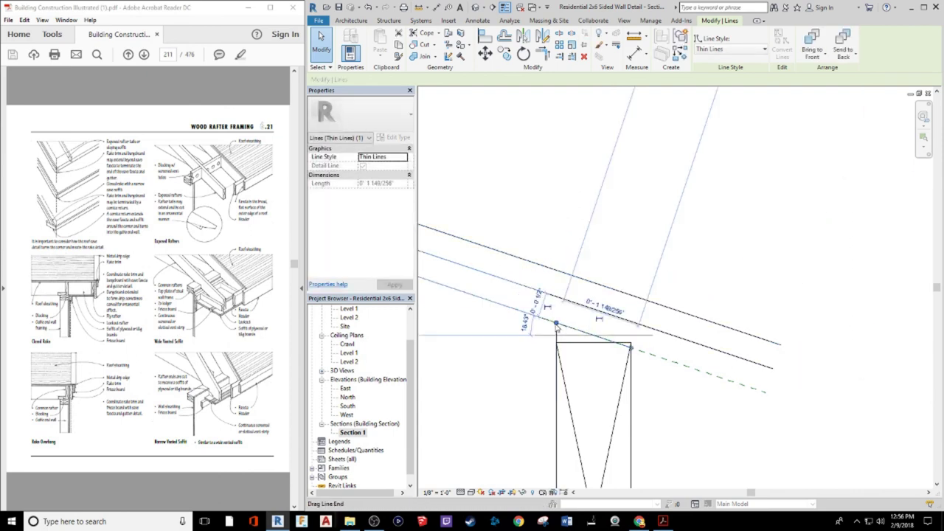
Stretch the bottom sloped detail line down to the reference plane's outer end and slightly up-slope past the 2x8's inner edge
left_click(565, 327)
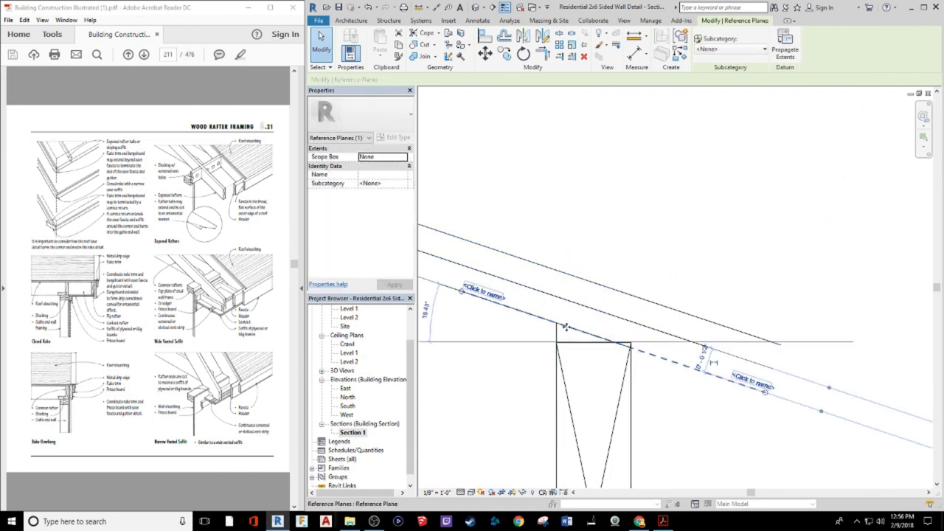
key("Escape")
middle_click_drag(692, 400, 613, 357)
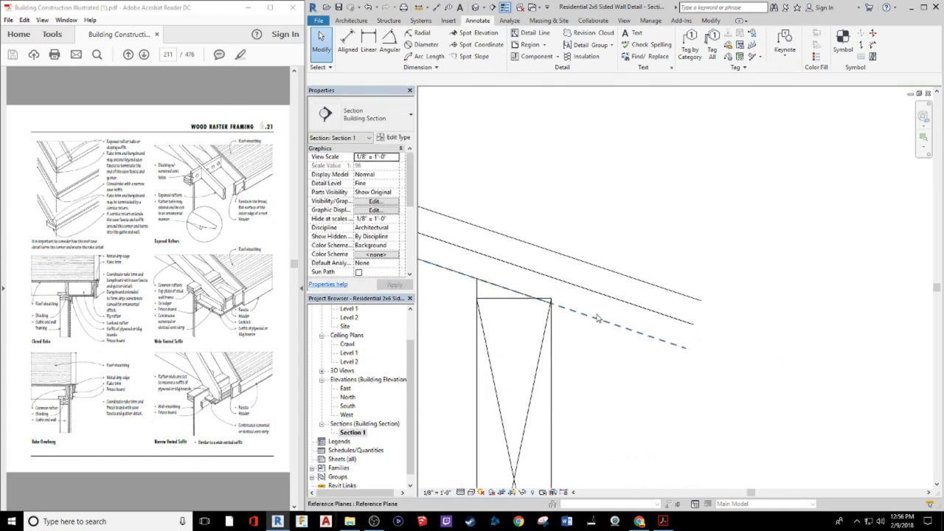
left_click(520, 293)
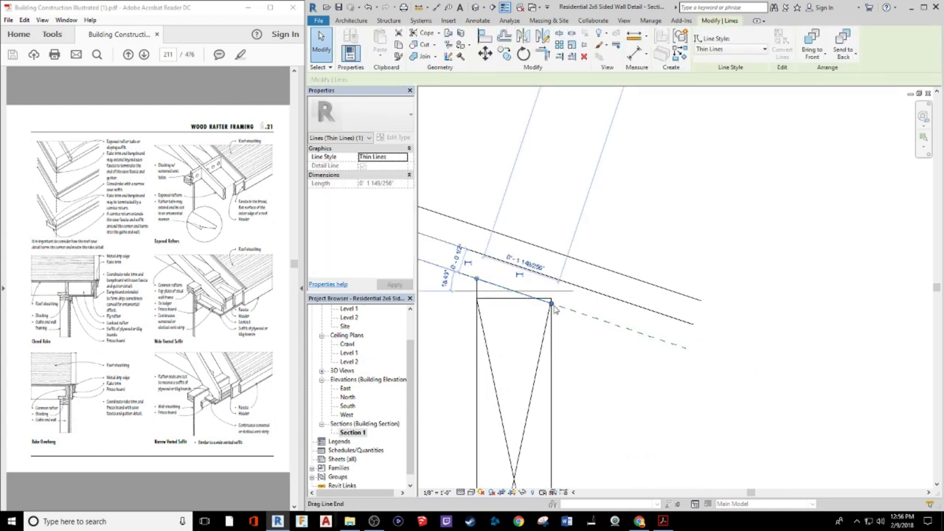
left_click_drag(551, 305, 685, 347)
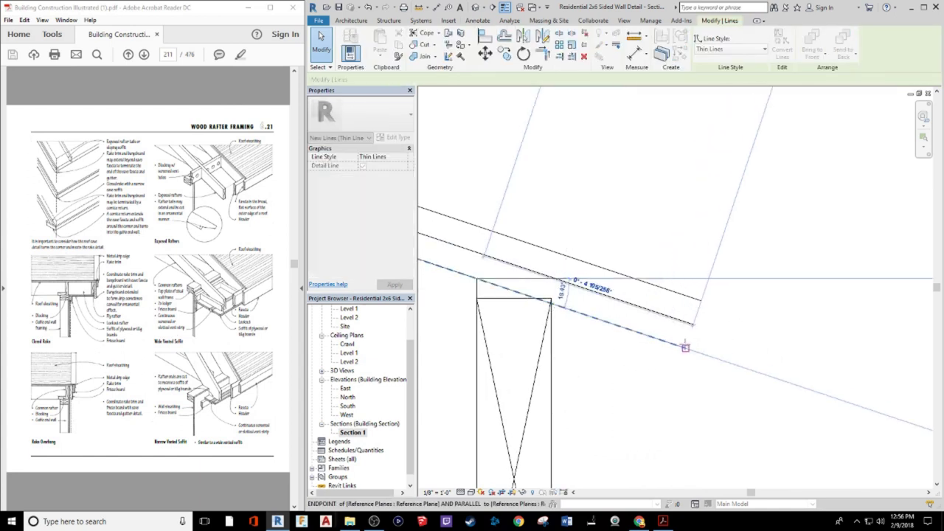
left_click_drag(477, 280, 468, 276)
left_click(619, 356)
Draw a vertical thin detail line about 2" long upward from the 2x8's outer top corner, crossing the roof layers
scroll(620, 358, "down", 3)
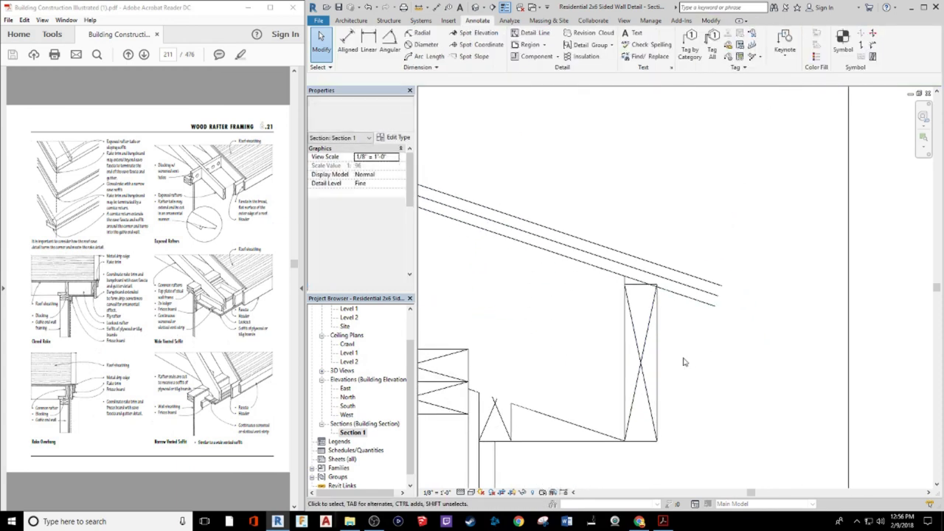
scroll(694, 354, "up", 2)
scroll(516, 324, "down", 3)
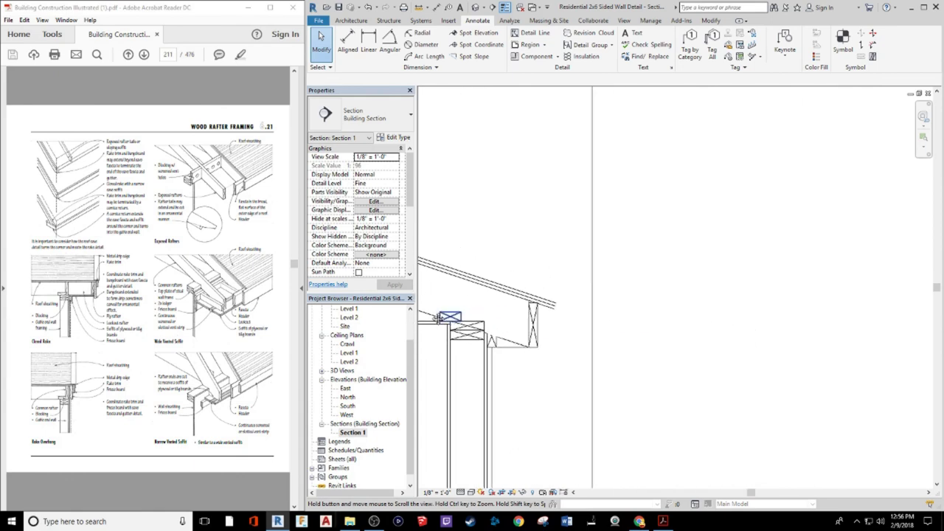
scroll(481, 315, "up", 5)
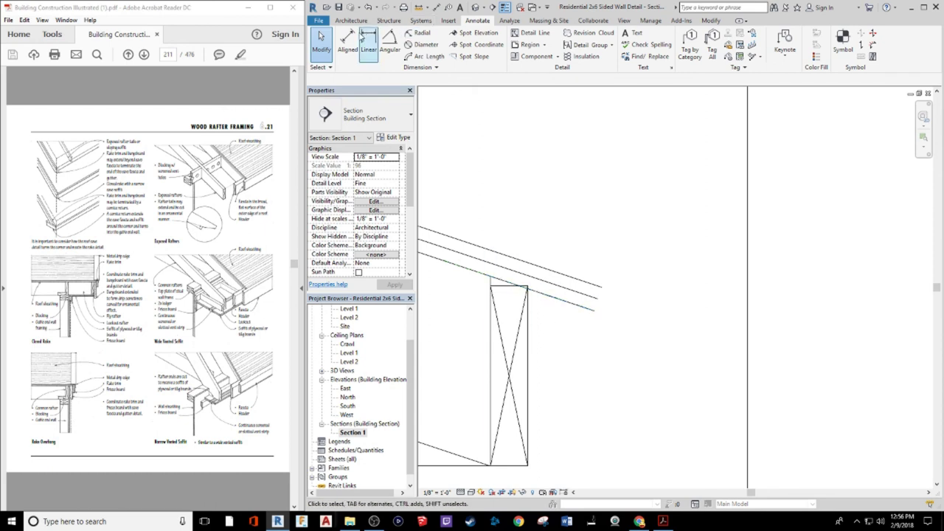
left_click(534, 33)
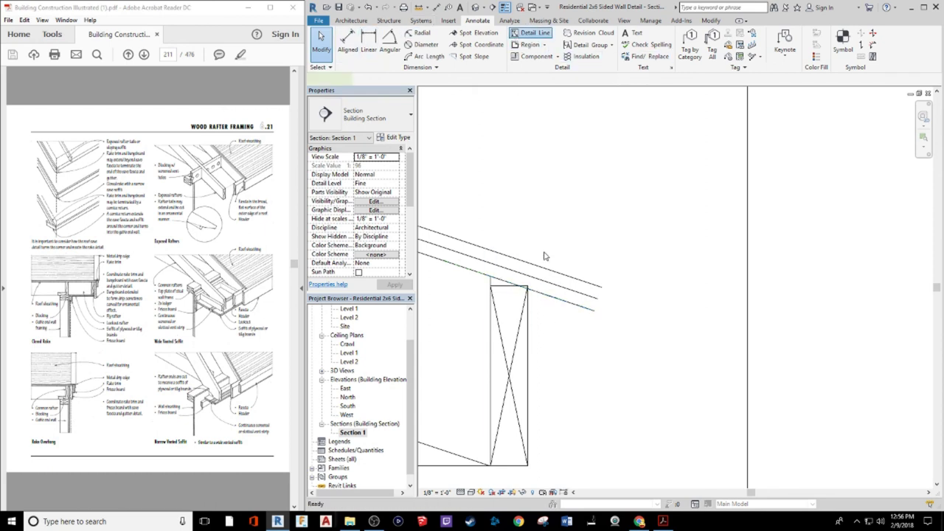
left_click(527, 286)
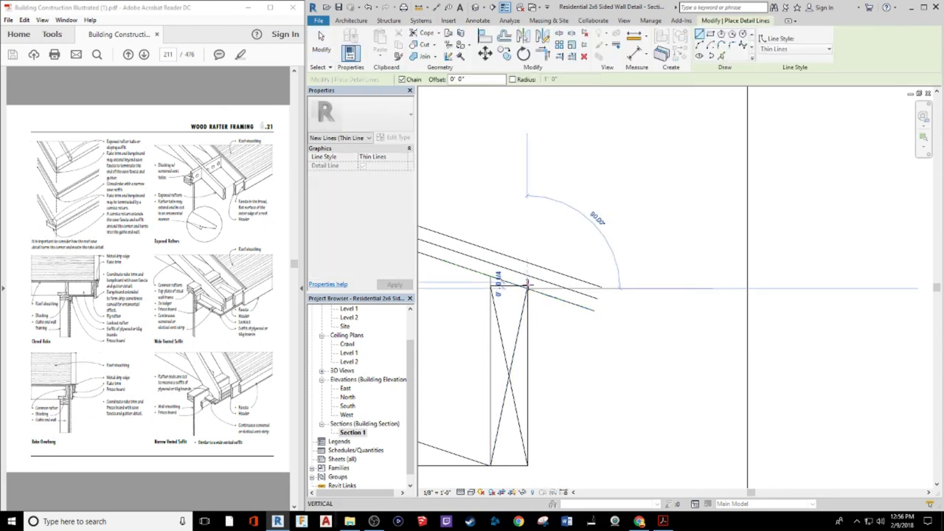
left_click(527, 238)
key("Escape")
key("Escape")
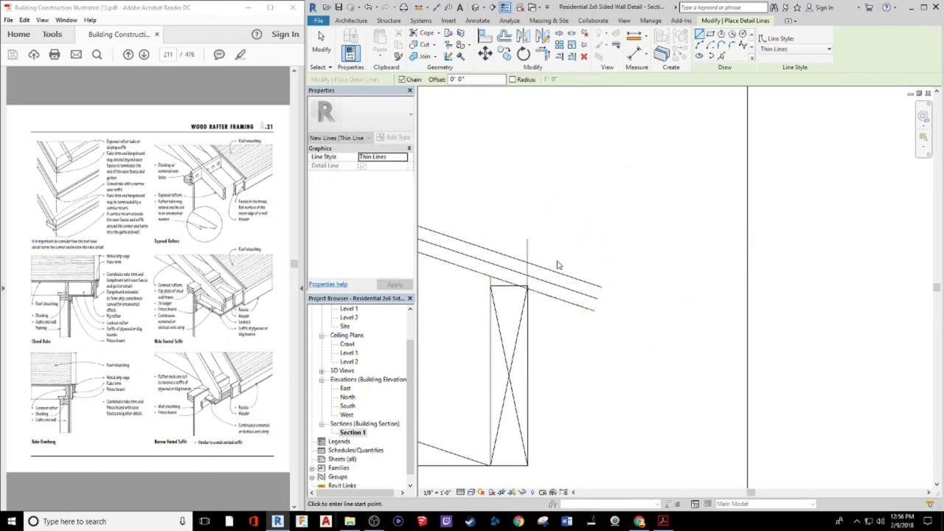
Move the vertical detail line sideways so it aligns exactly with the outer edge of the upright 2x8
scroll(517, 301, "up", 4)
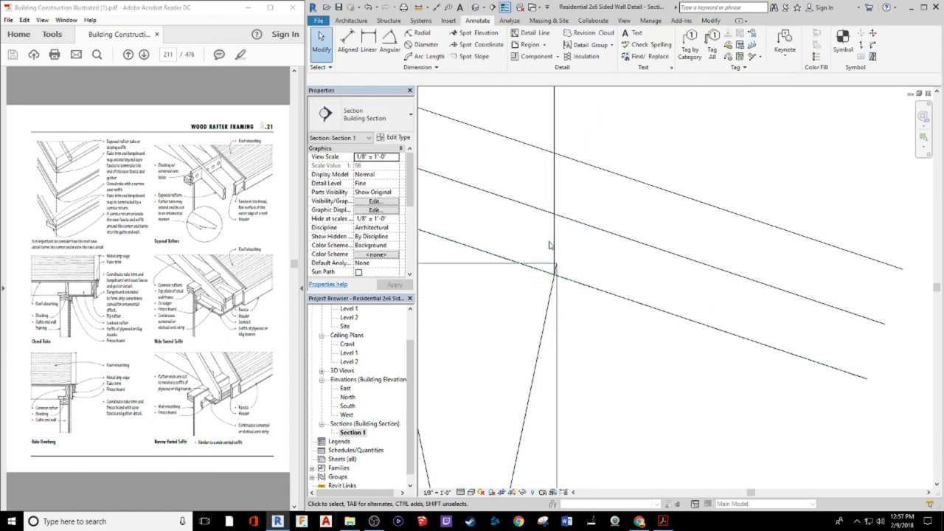
left_click(554, 243)
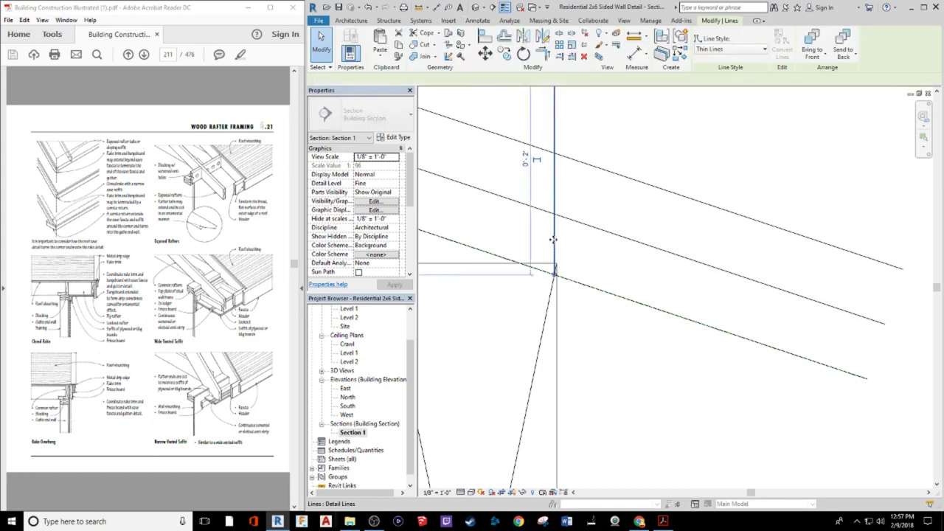
left_click(484, 53)
scroll(538, 264, "up", 3)
left_click(583, 295)
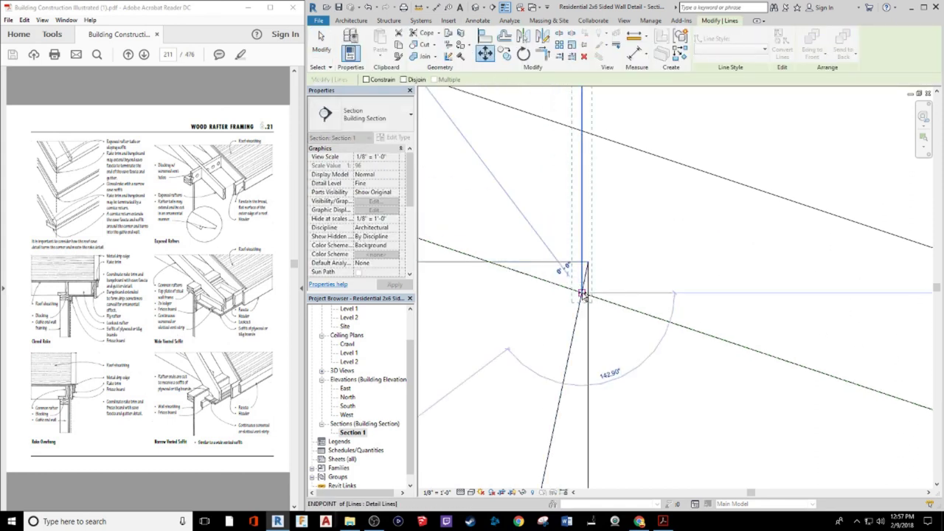
left_click(589, 263)
scroll(594, 266, "up", 2)
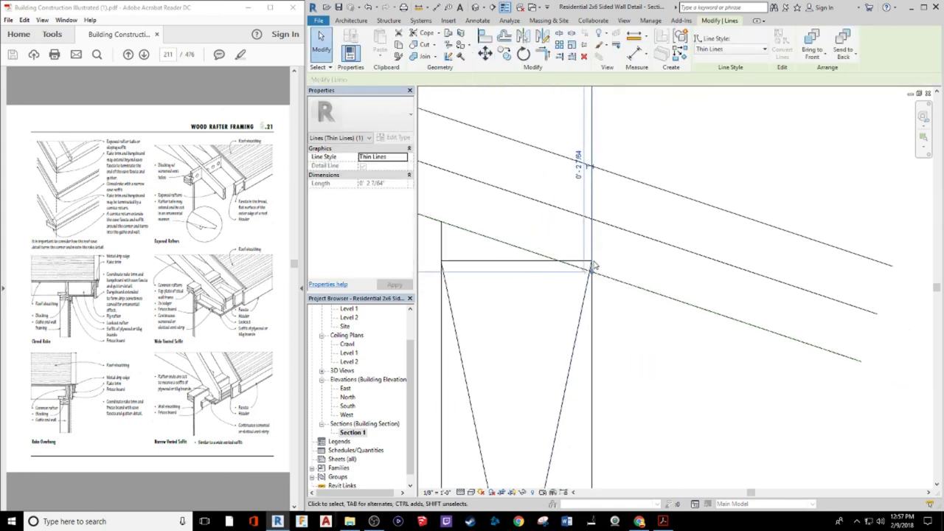
scroll(649, 261, "down", 1)
key("Escape")
scroll(628, 317, "down", 2)
mouse_move(628, 316)
middle_mouse_down()
mouse_move(705, 410)
mouse_move(668, 392)
middle_mouse_up()
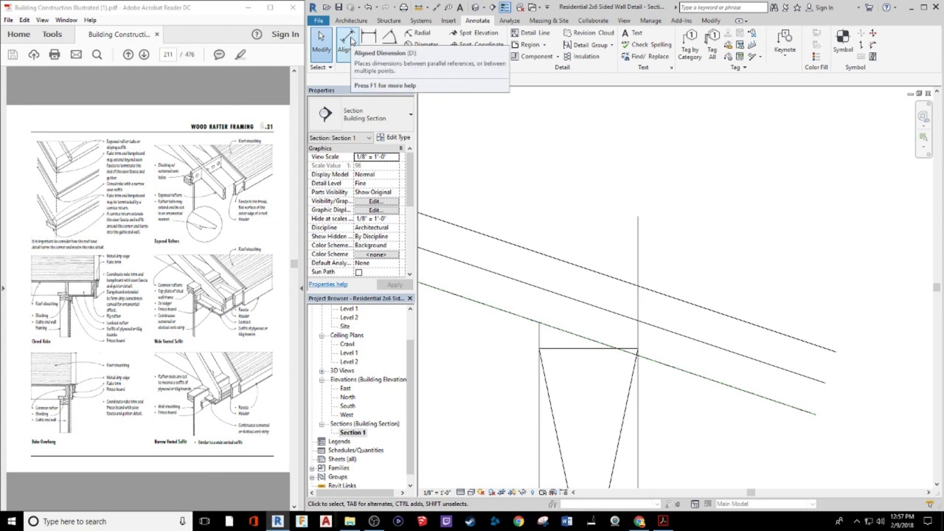
Shorten the bottom sloped detail line to end at the top of the 2x8, unjoining it from the connected elements
left_click(655, 367)
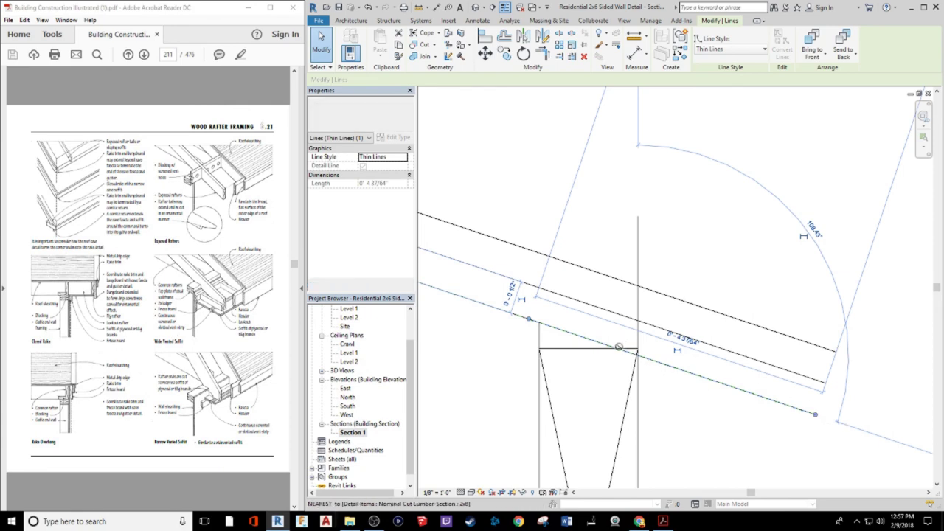
left_click_drag(618, 346, 616, 347)
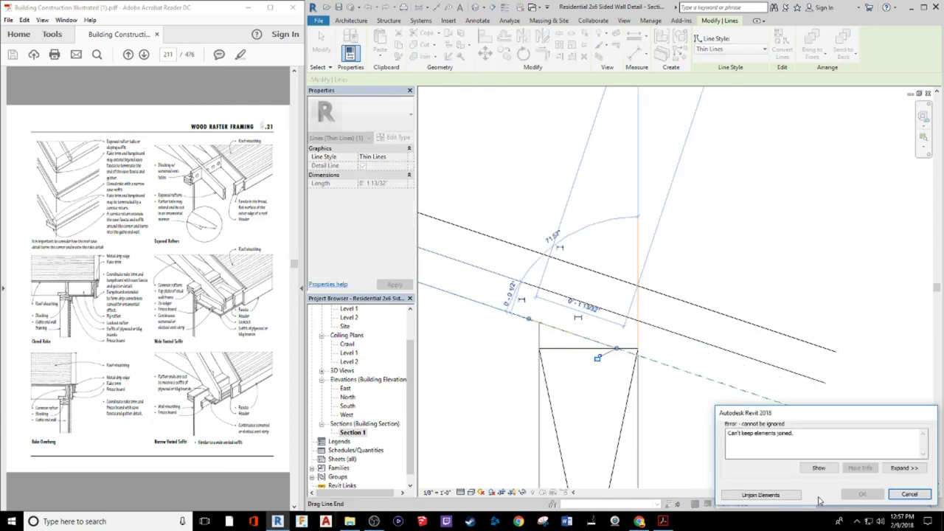
left_click(859, 494)
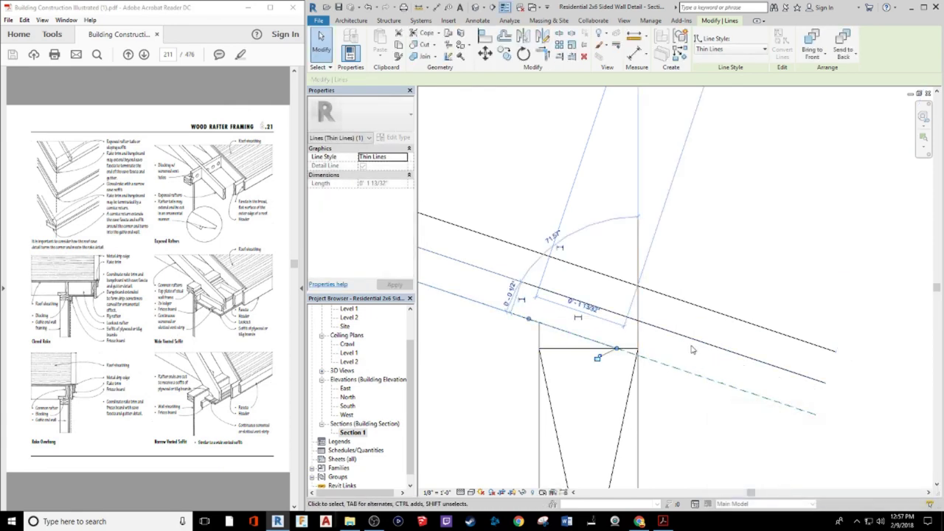
Shorten the middle sloped roof line so it ends at the vertical line along the 2x8's outer edge
left_click(807, 366)
key("d")
key("l")
left_click(531, 284)
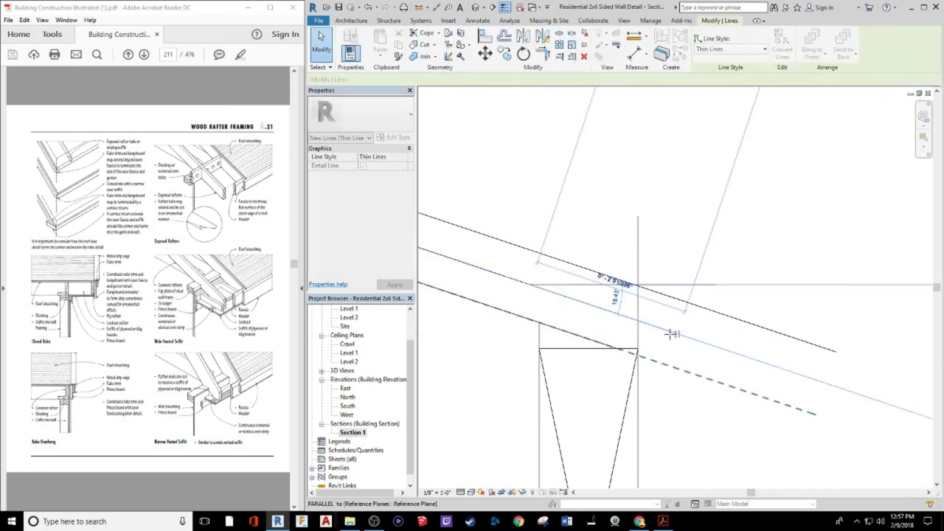
key("Escape")
key("Escape")
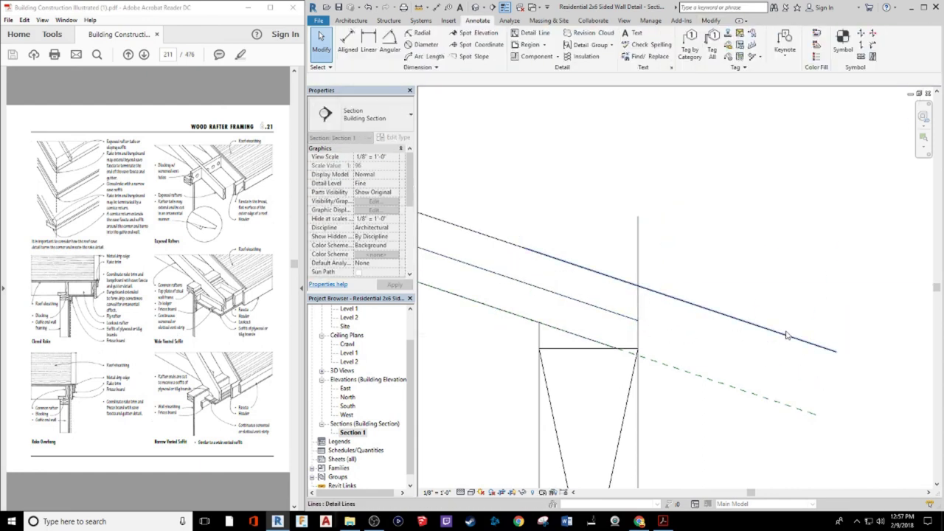
Shorten the top sloped roof line so it ends at the vertical line above the 2x8's outer edge
left_click(807, 343)
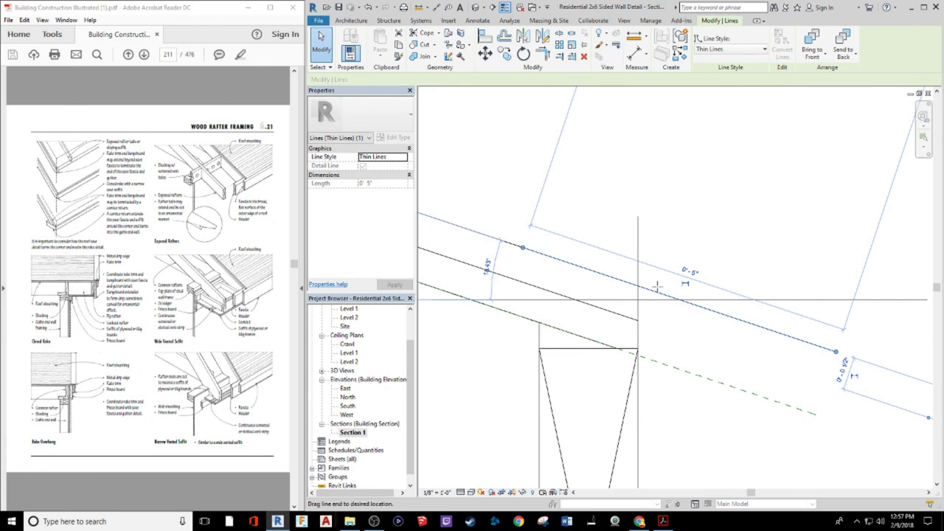
left_click_drag(657, 287, 638, 284)
left_click(670, 339)
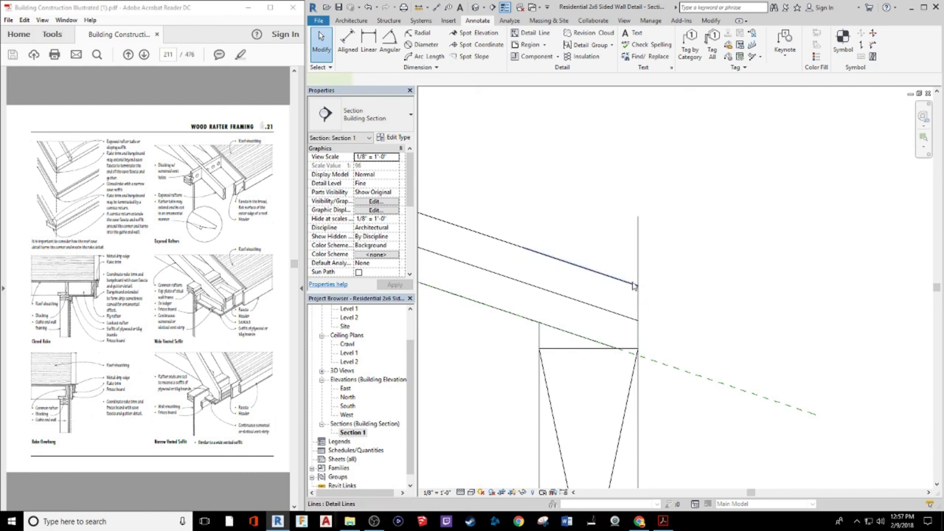
Stretch the top sloped roof line back out down-slope, well past the 2x8's outer edge
left_click(637, 287)
mouse_move(639, 286)
left_mouse_down()
mouse_move(723, 332)
mouse_move(795, 338)
left_mouse_up()
left_click(686, 340)
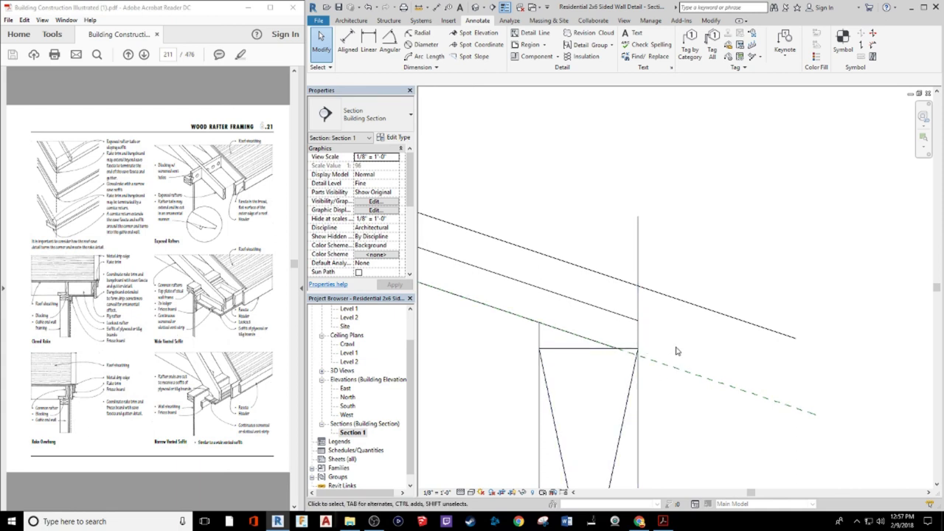
scroll(652, 339, "down", 3)
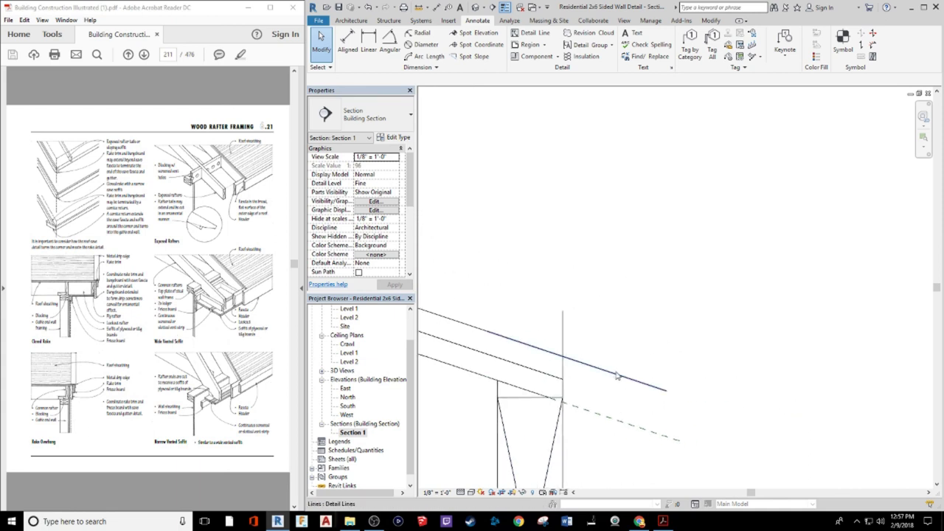
scroll(679, 242, "down", 5)
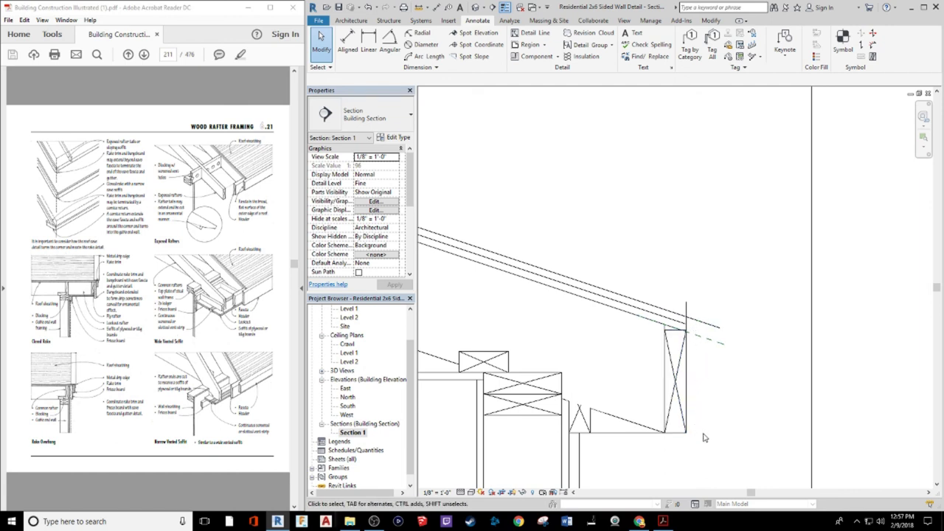
scroll(693, 318, "up", 3)
left_click(695, 328)
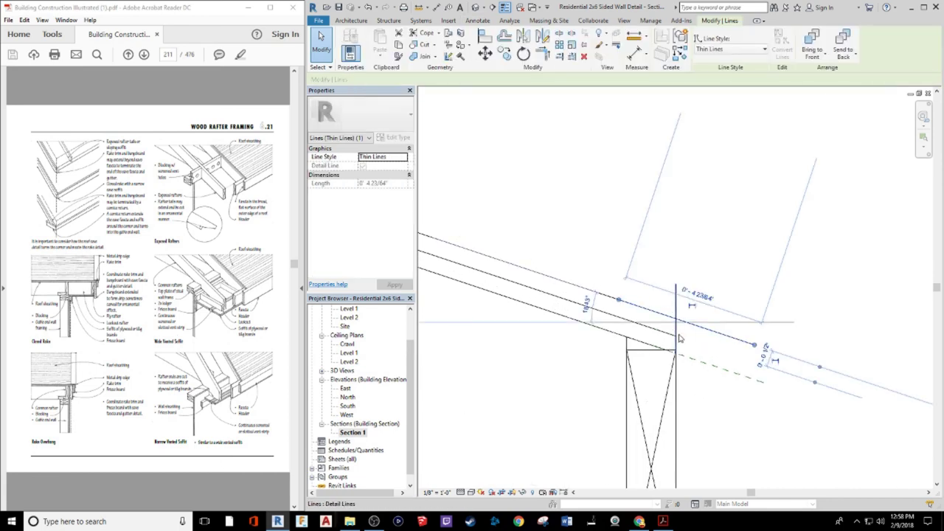
mouse_move(676, 338)
left_mouse_down()
mouse_move(712, 336)
mouse_move(701, 349)
mouse_move(751, 360)
mouse_move(696, 341)
mouse_move(705, 330)
mouse_move(676, 337)
mouse_move(700, 344)
left_mouse_up()
key("Escape")
key("Escape")
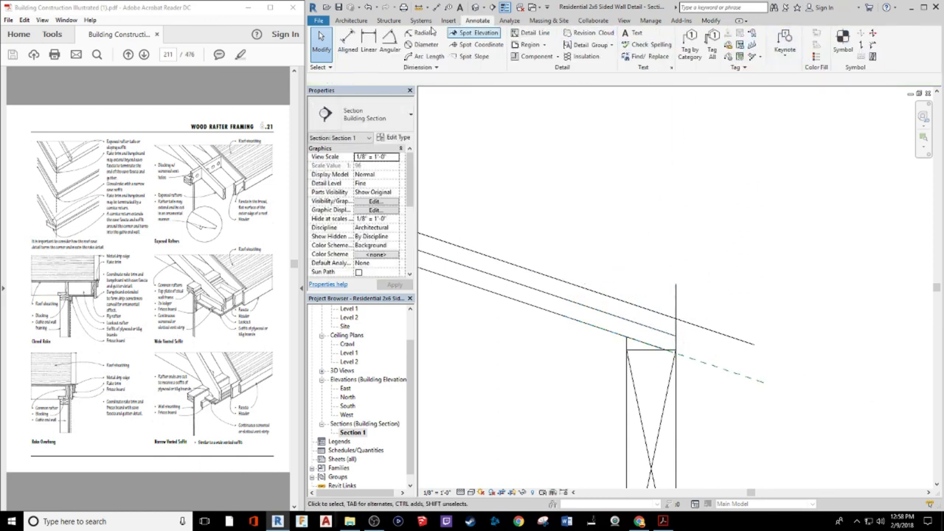
left_click(350, 21)
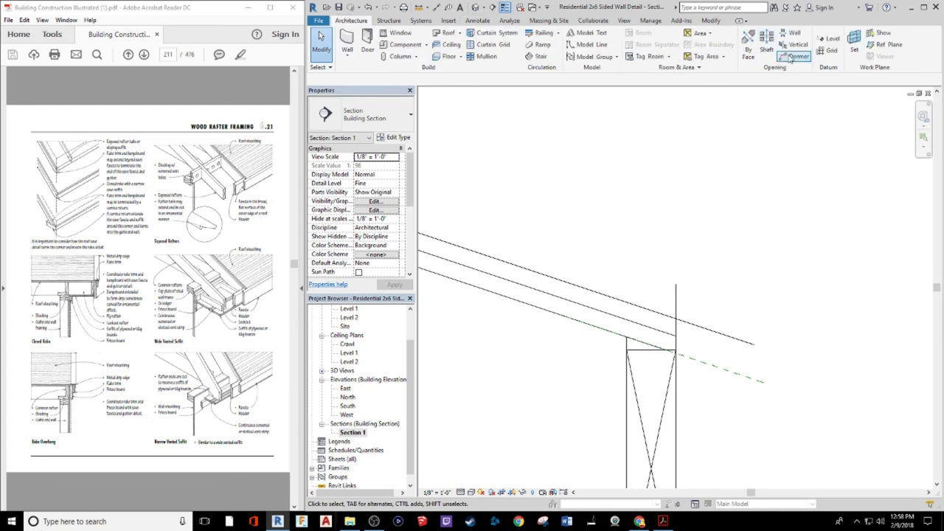
left_click(882, 44)
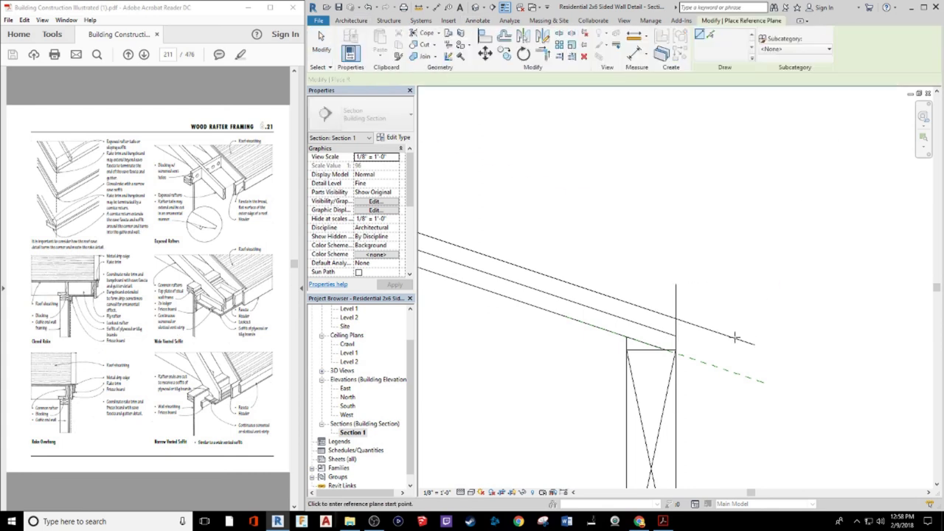
scroll(701, 342, "up", 5)
left_click(615, 324)
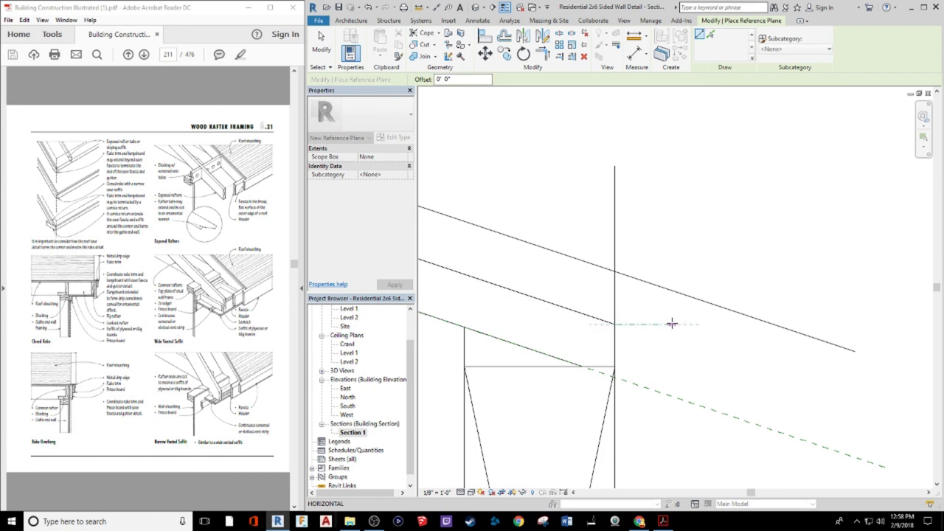
key("Escape")
key("Escape")
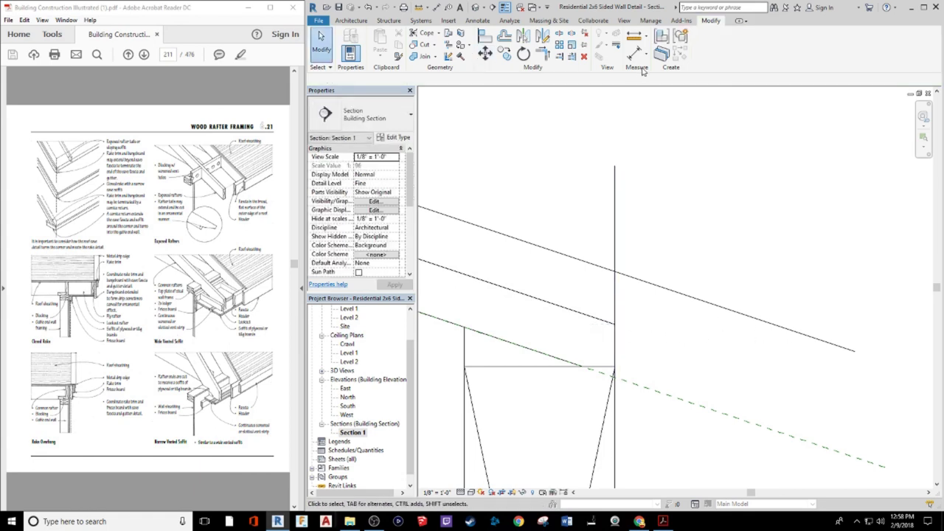
left_click(351, 20)
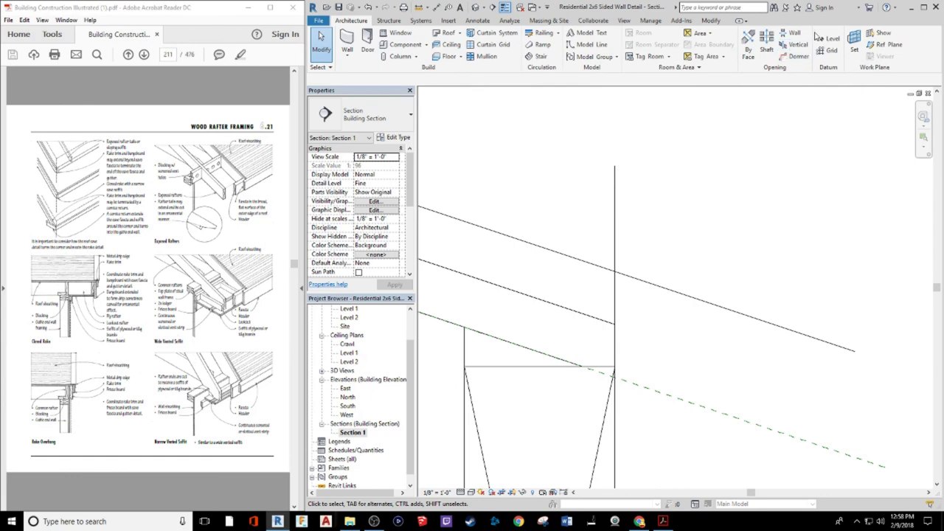
left_click(590, 45)
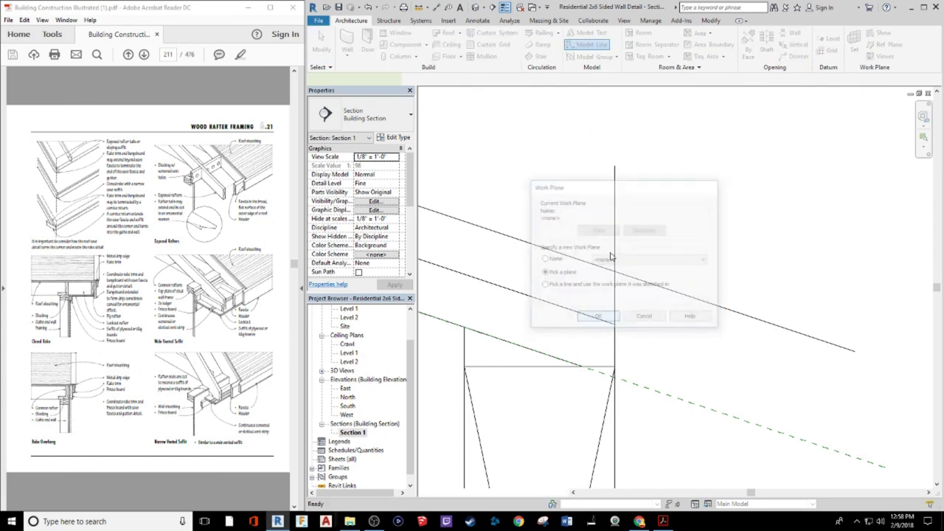
key("Escape")
key("Escape")
Draw a horizontal thin detail line 1" long outward from the middle sloped line's end at the 2x8's outer edge
left_click(477, 20)
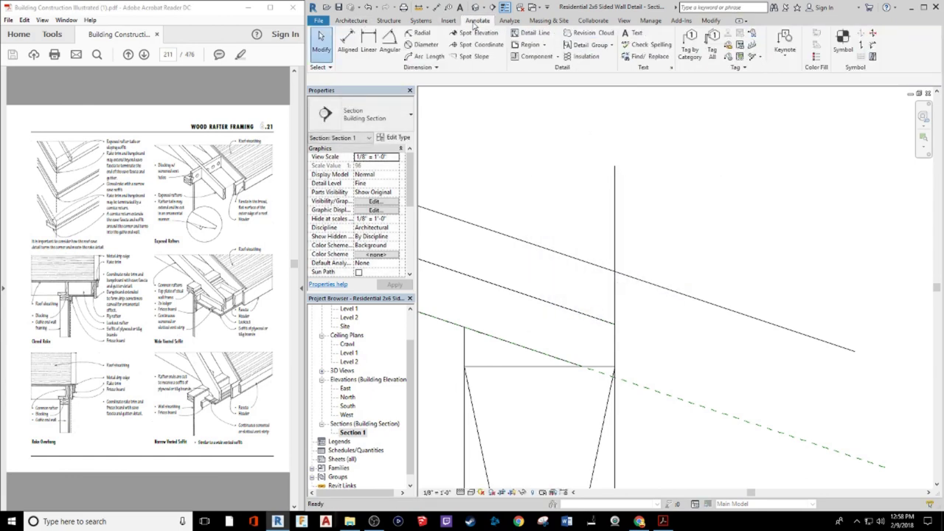
left_click(534, 33)
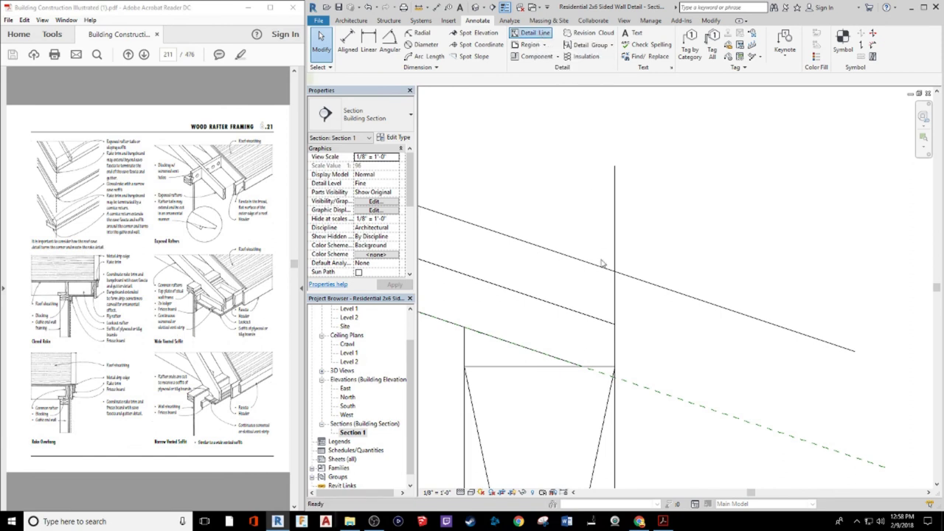
left_click(615, 324)
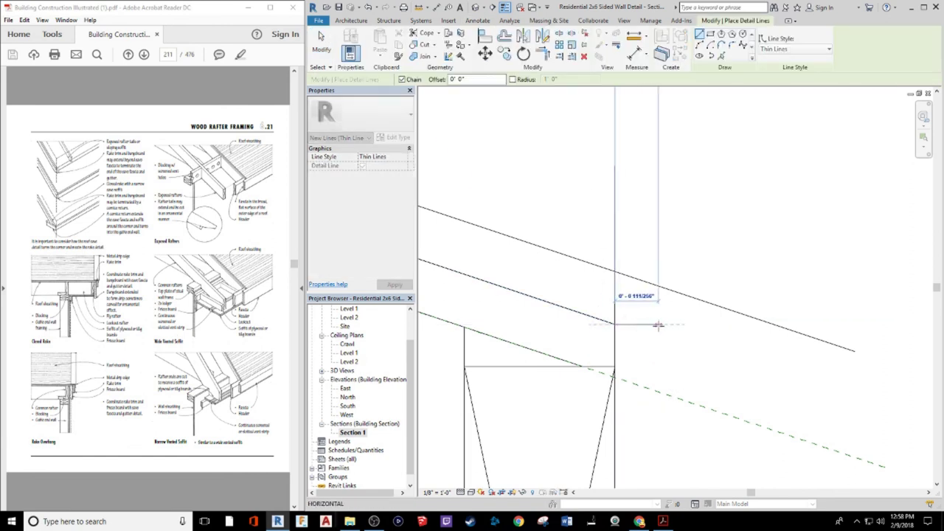
left_click(716, 324)
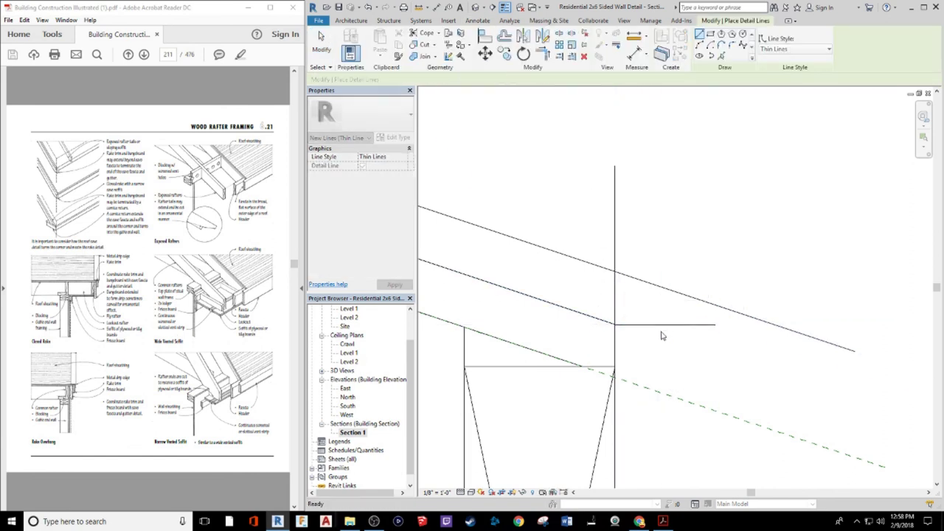
key("Escape")
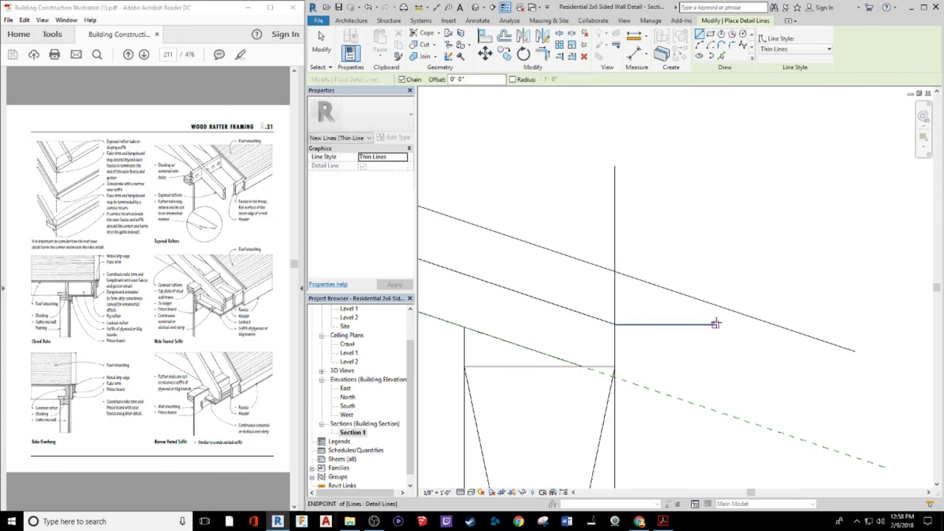
key("Escape")
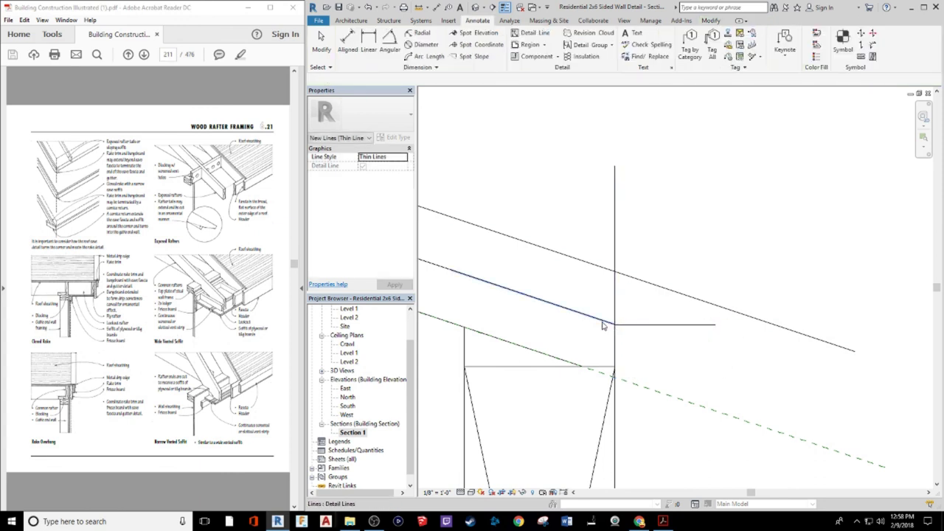
left_click(712, 325)
key("Escape")
key("Escape")
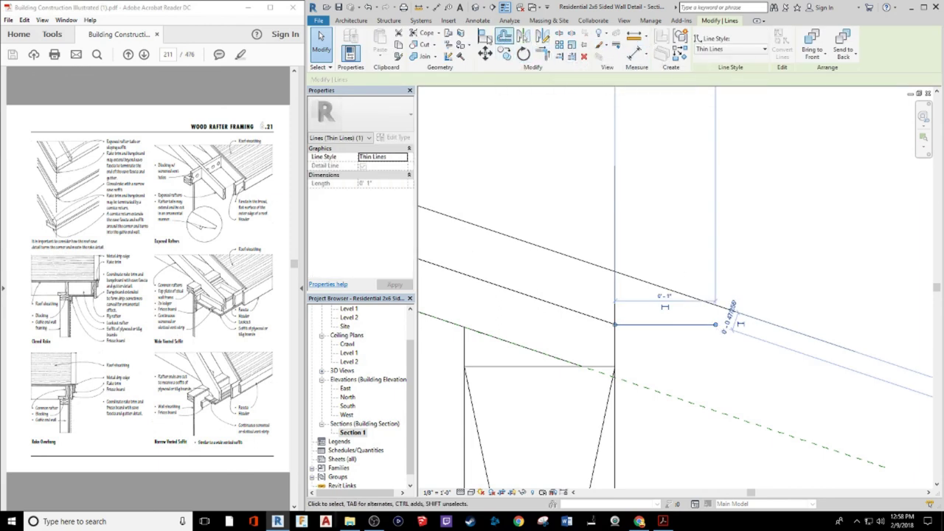
key("Escape")
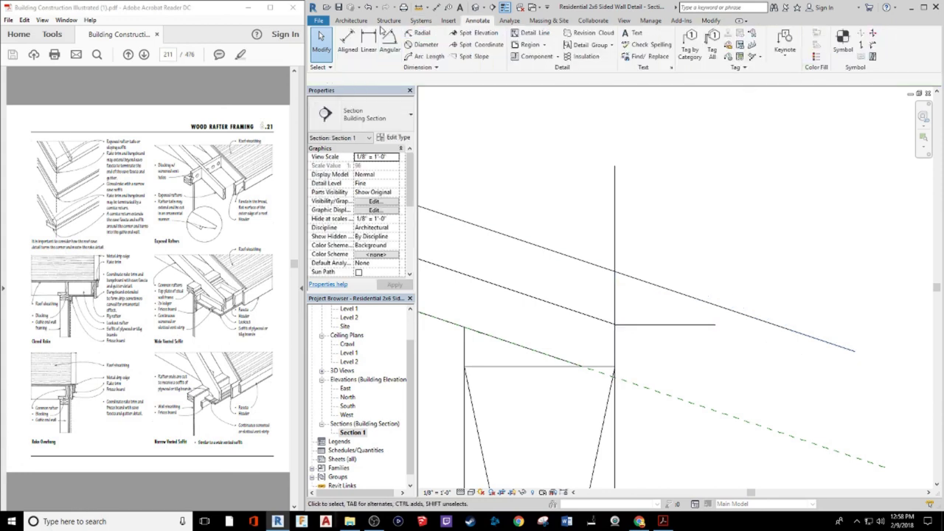
Draw a detail line upward from the 1" line's outer end and straighten it to vertical, about 3/4" tall
left_click(536, 36)
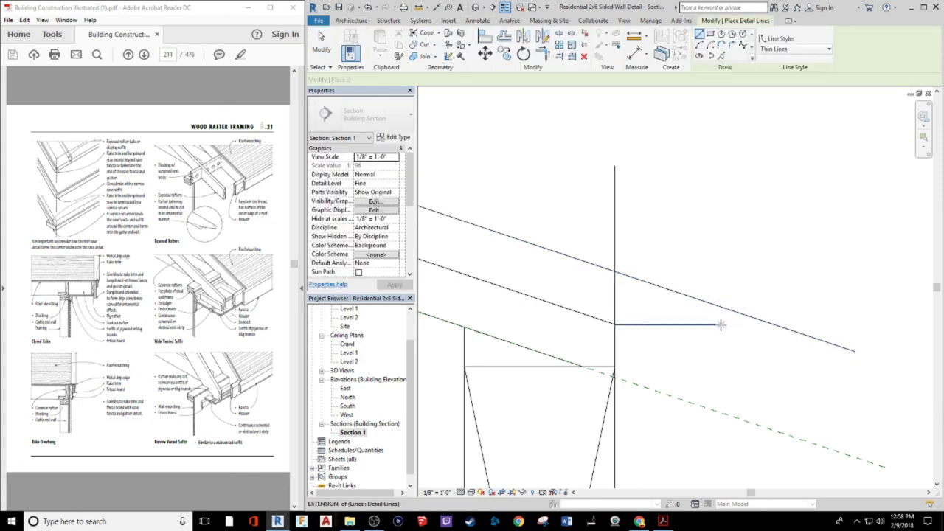
left_click(714, 323)
left_click(711, 255)
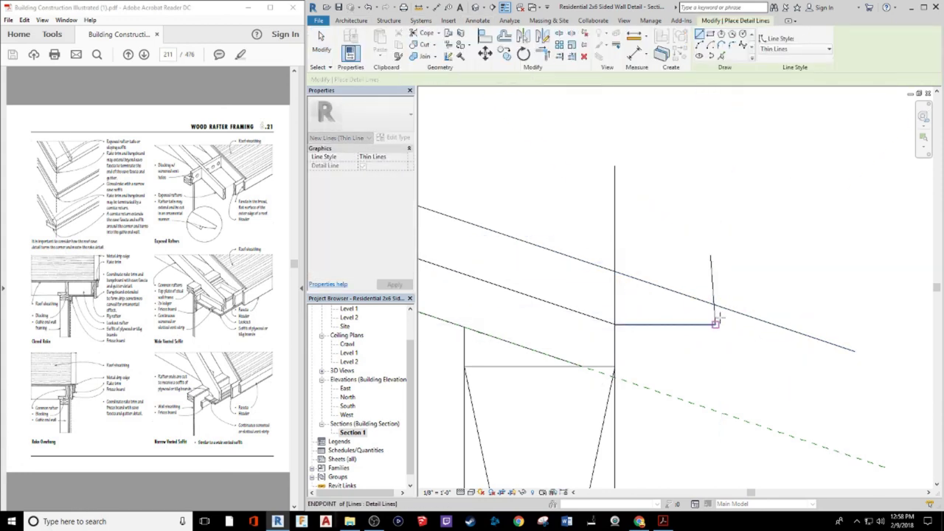
key("Escape")
key("Escape")
left_click(712, 256)
left_click_drag(711, 257, 715, 249)
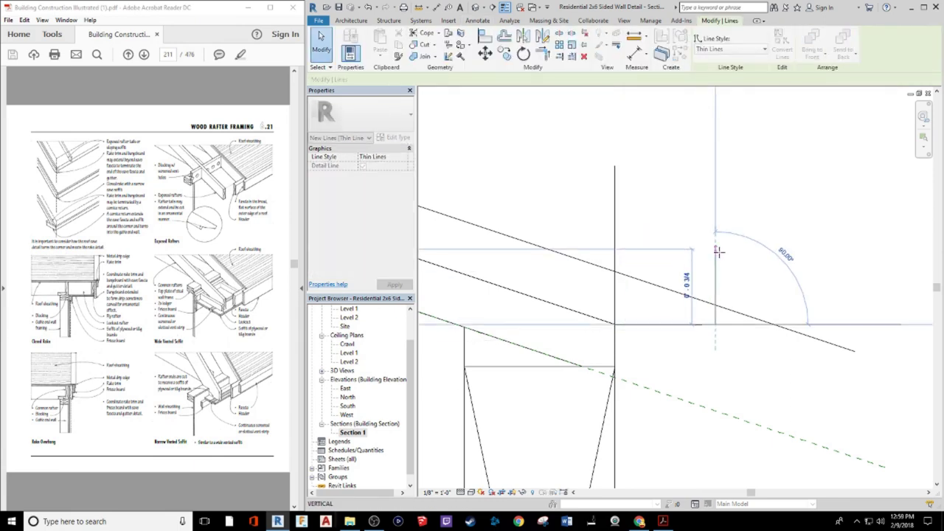
key("Escape")
Stretch the short vertical line's lower end down past the dashed reference plane, to about 2" total length
left_click(716, 286)
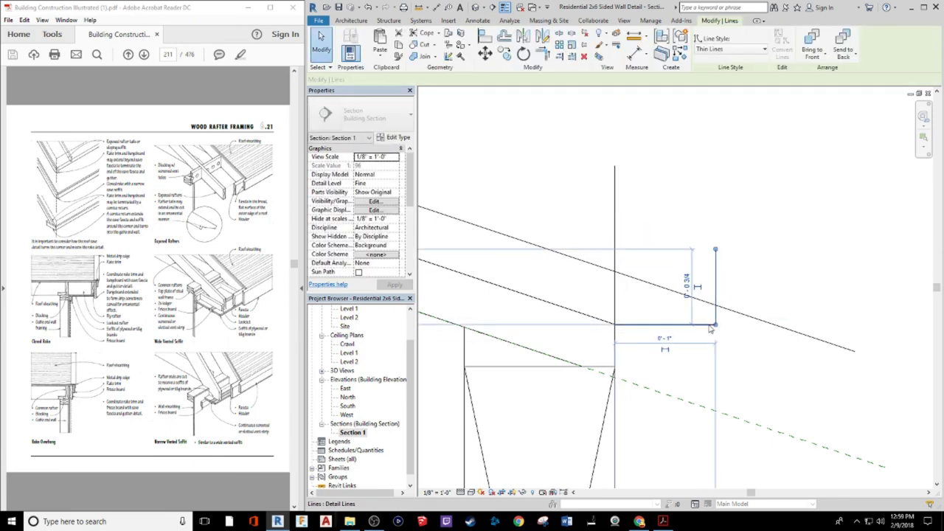
left_click_drag(715, 324, 720, 453)
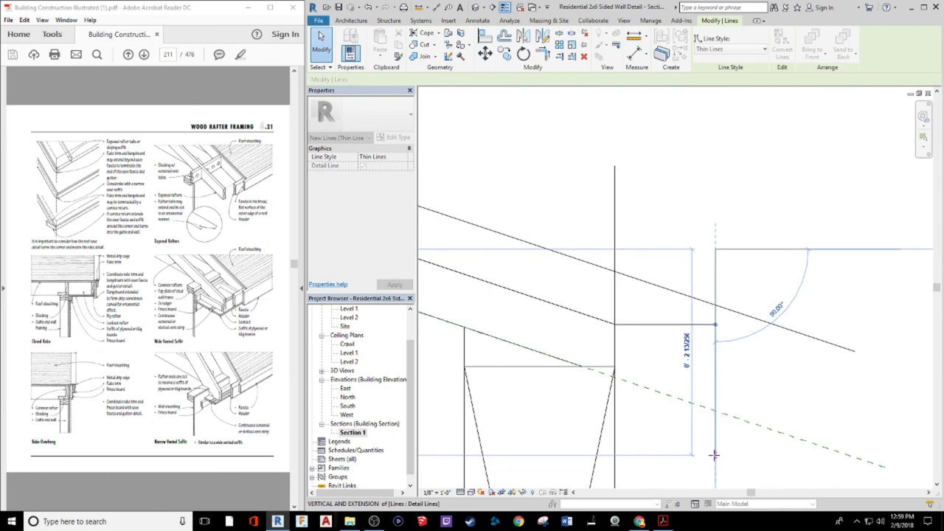
key("Escape")
Delete the 1" horizontal detail line and extend the middle sloped roof line to the outer vertical line
middle_click_drag(781, 355, 728, 278)
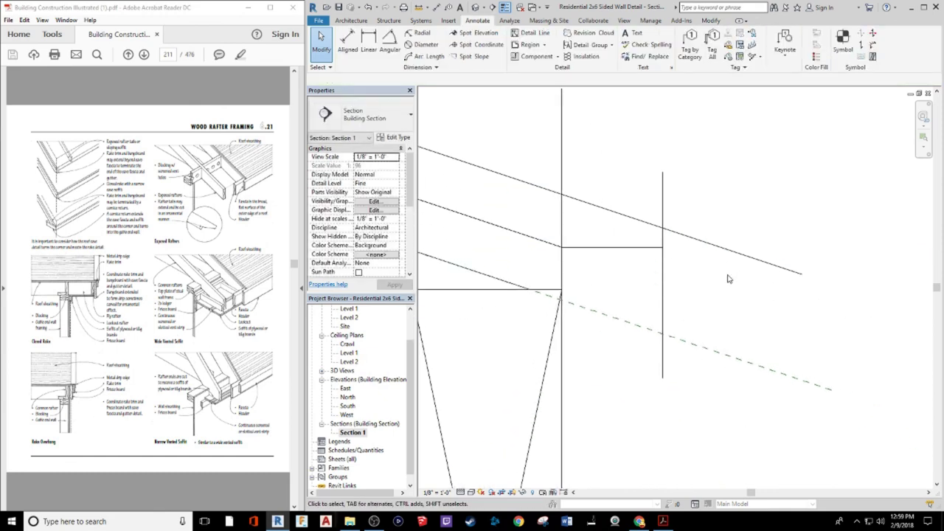
left_click(630, 248)
key("Delete")
left_click(537, 239)
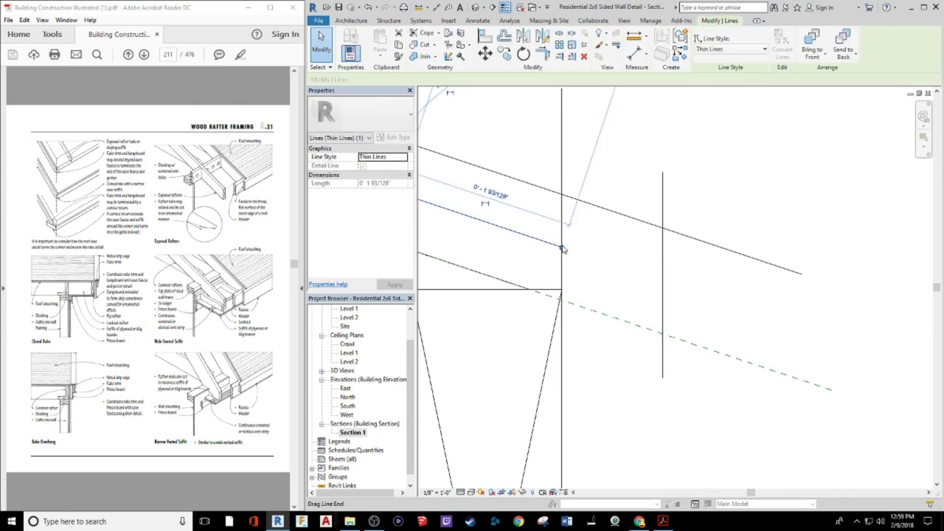
left_click_drag(562, 250, 662, 280)
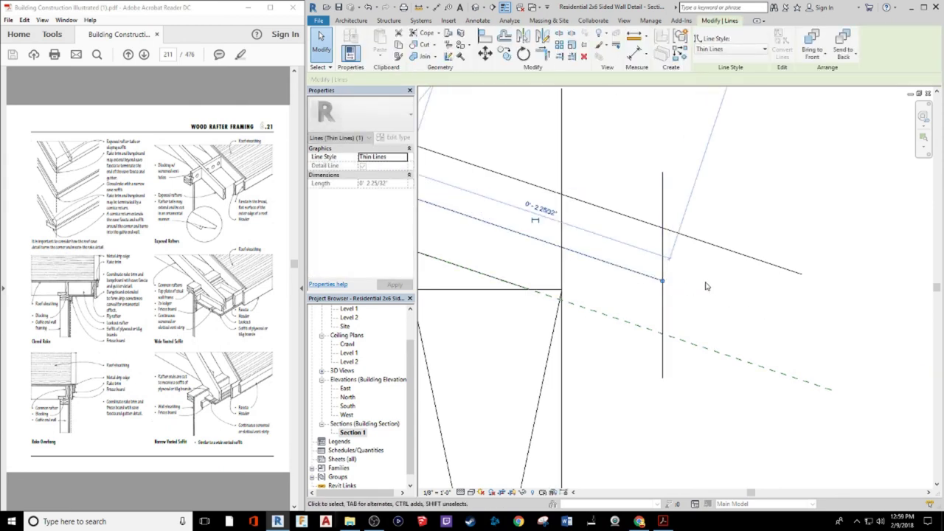
left_click(749, 301)
Trim the top sloped roof line and the outer vertical line to a corner where they cross
left_click(730, 250)
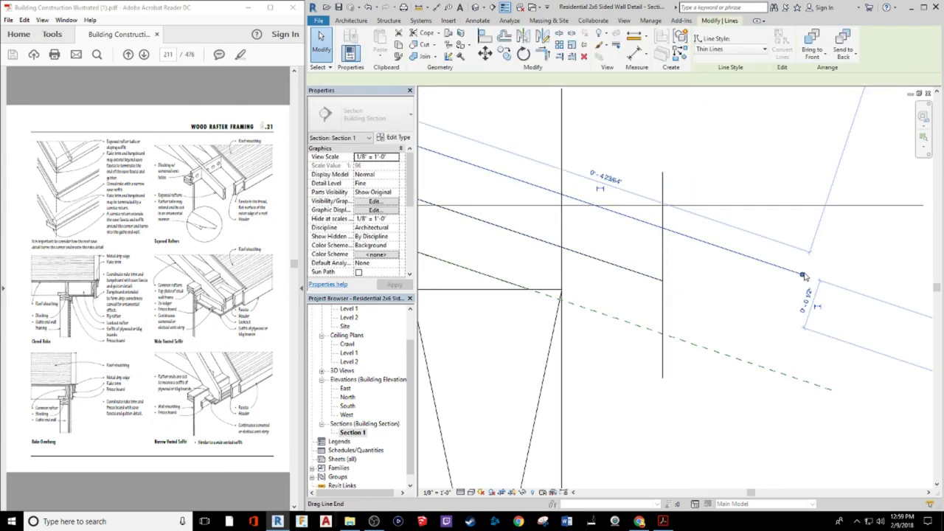
left_click(545, 55)
left_click(653, 224)
left_click(664, 244)
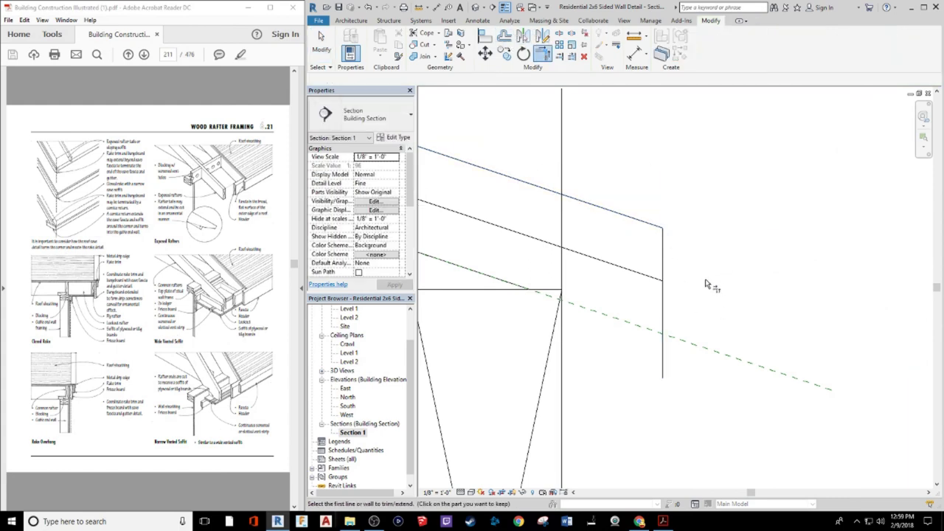
Trim the outer vertical line's lower end to a corner with the middle sloped roof line
left_click(663, 267)
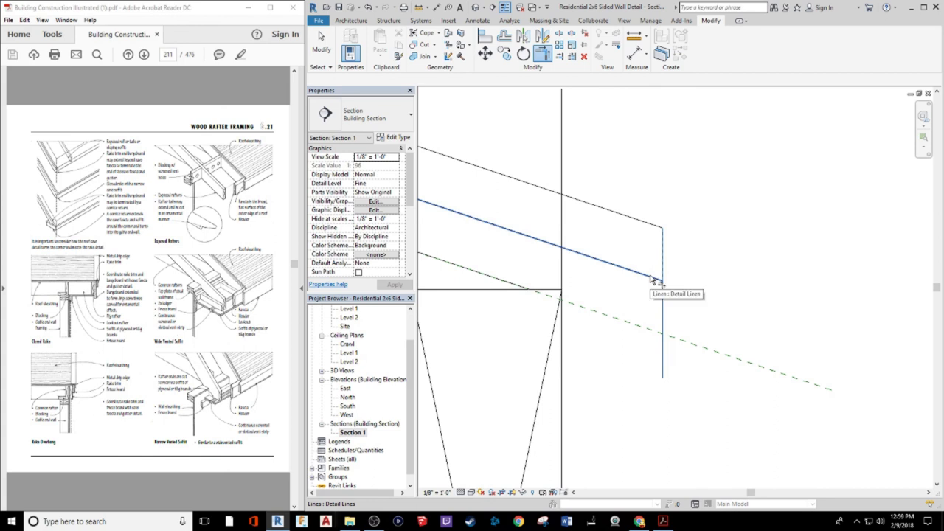
left_click(655, 281)
key("Escape")
key("Escape")
scroll(770, 295, "down", 4)
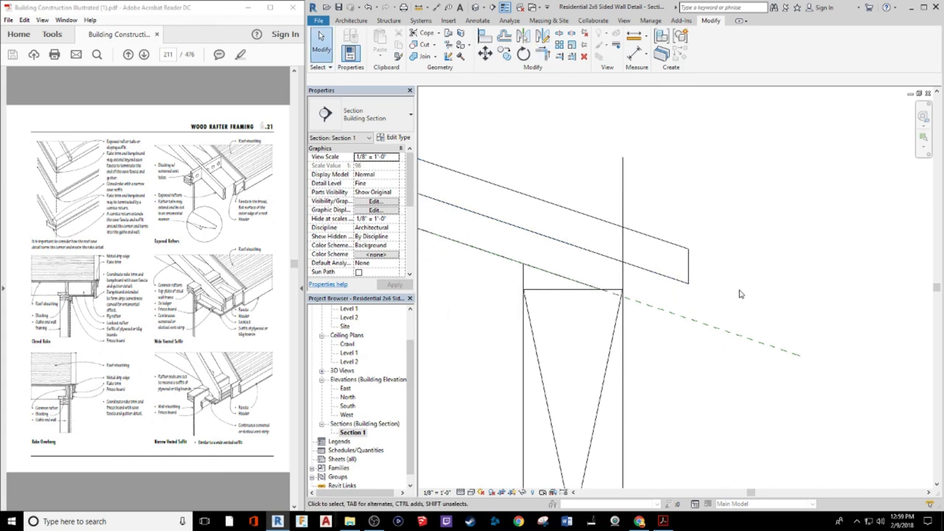
Try moving the roof layer's vertical end line to 1-3/4 from the 2x8's outer edge, and undo that move
scroll(664, 221, "up", 4)
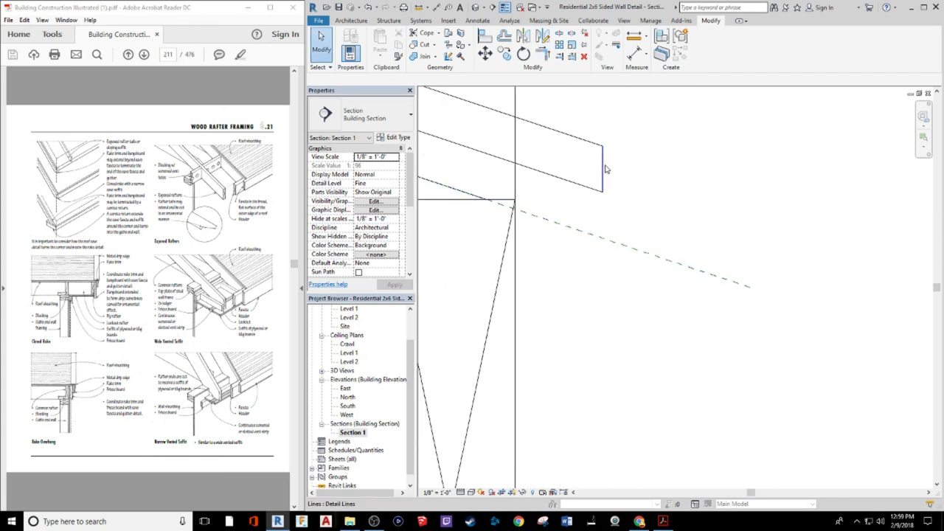
scroll(664, 228, "down", 2)
left_click(654, 221)
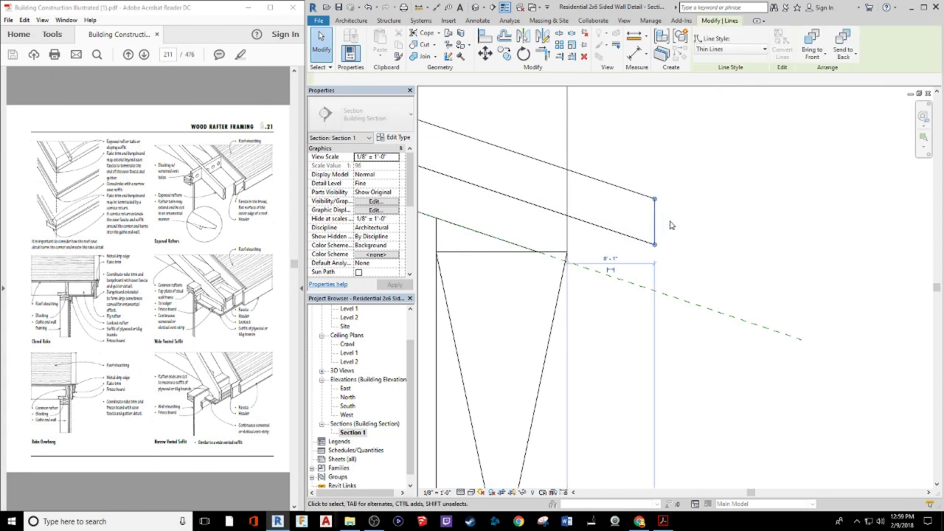
left_click(608, 260)
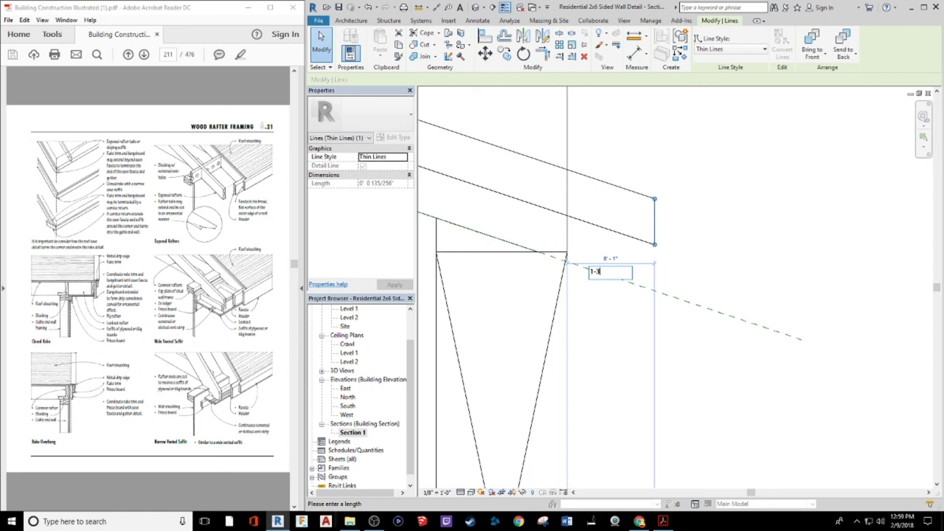
type("1-3/4")
key("Return")
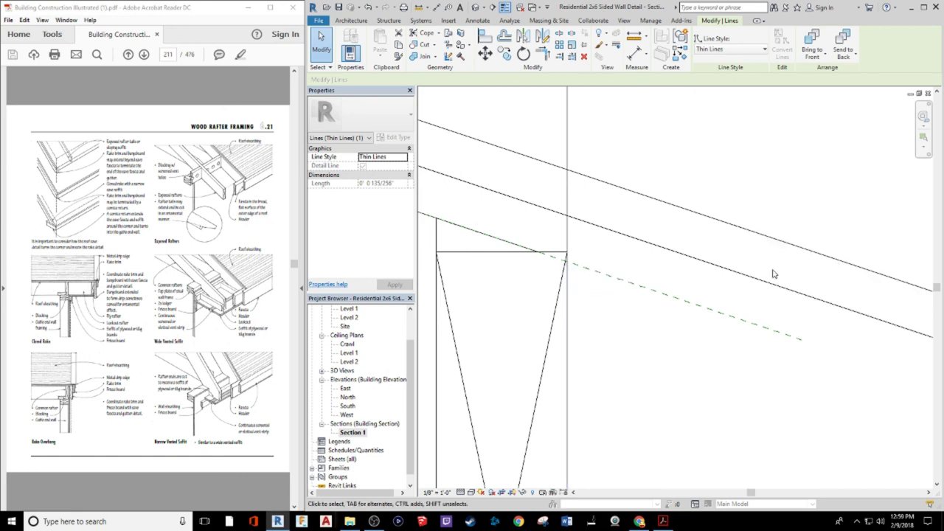
scroll(669, 273, "down", 3)
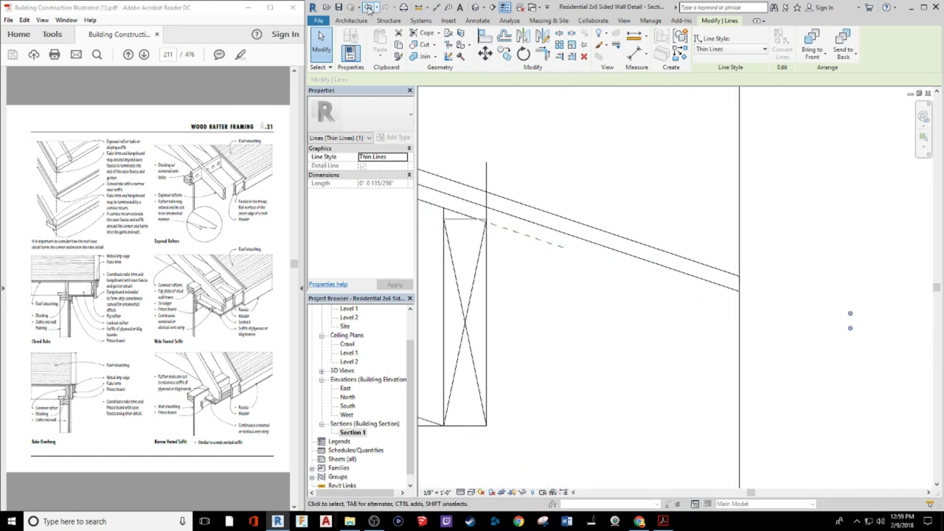
left_click(368, 8)
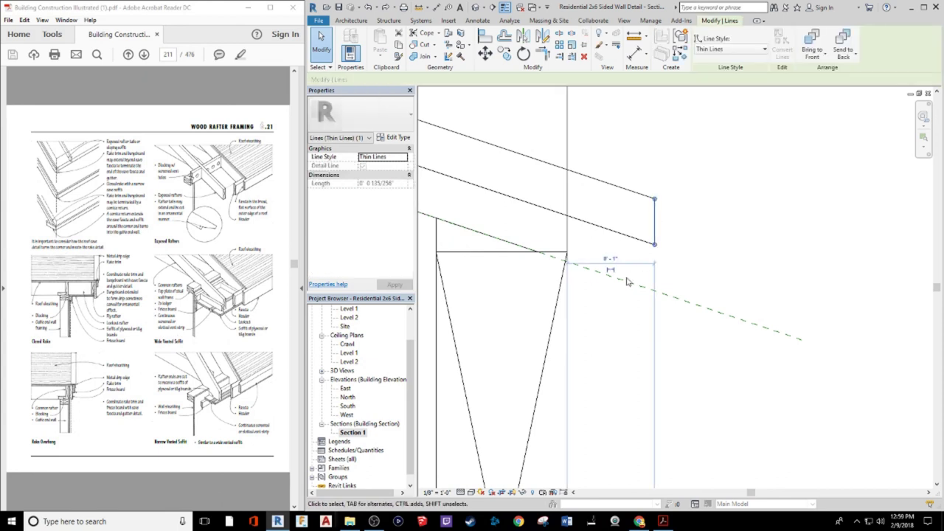
Set the roof layer's vertical end line 0' 1.75" out from the 2x8's outer edge
left_click(610, 259)
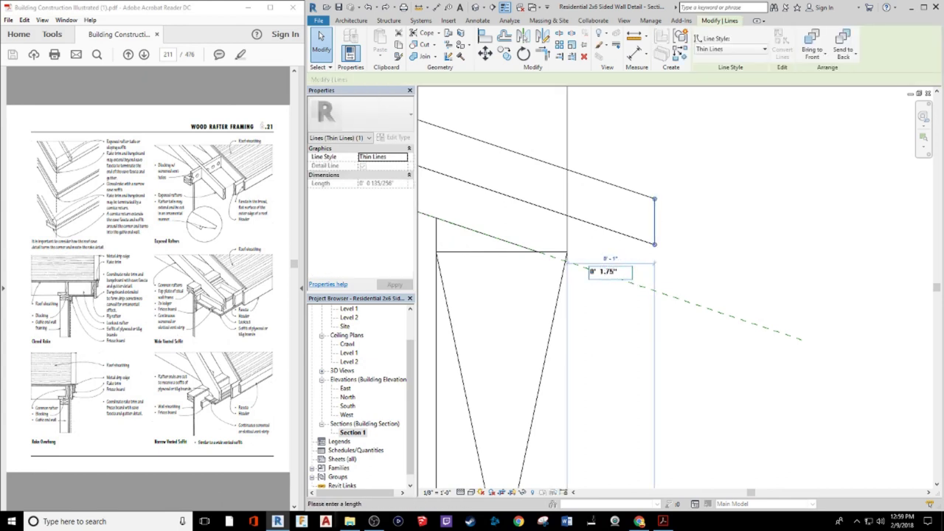
type("0' 1.75\"")
key("Return")
left_click(676, 349)
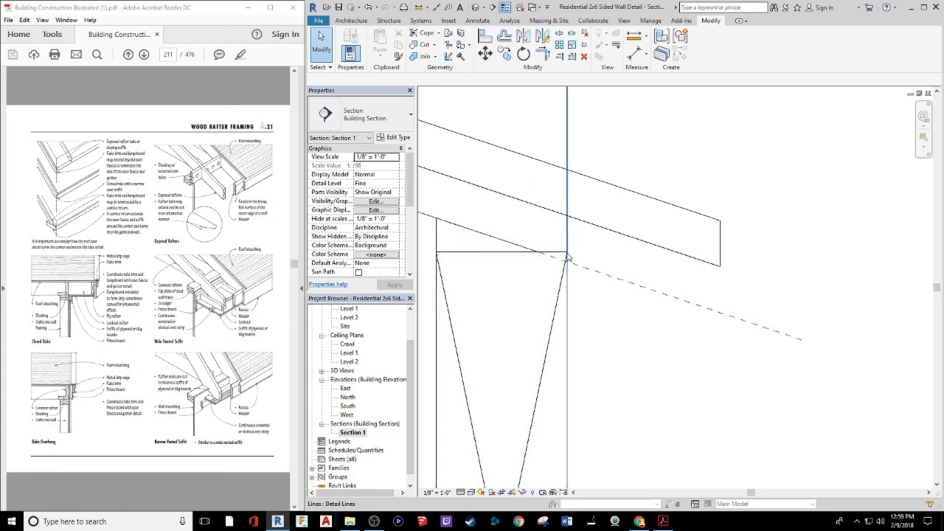
Delete the vertical detail line that extends up through the roof layers from the 2x8's outer edge
scroll(623, 315, "down", 5)
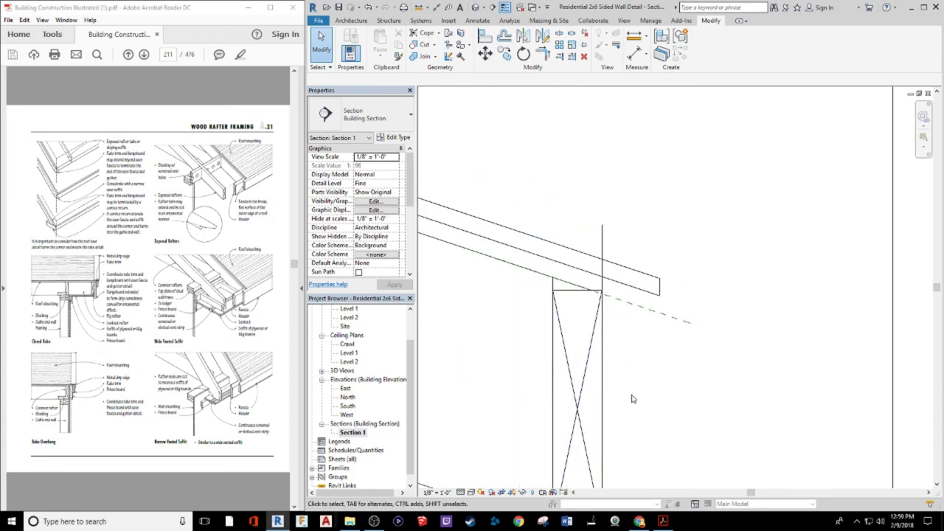
scroll(619, 305, "up", 4)
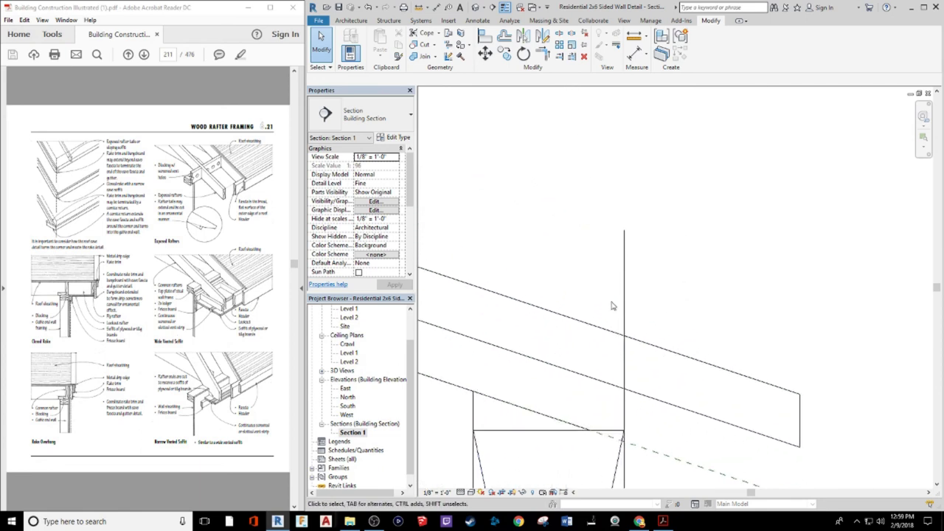
left_click(624, 305)
key("Delete")
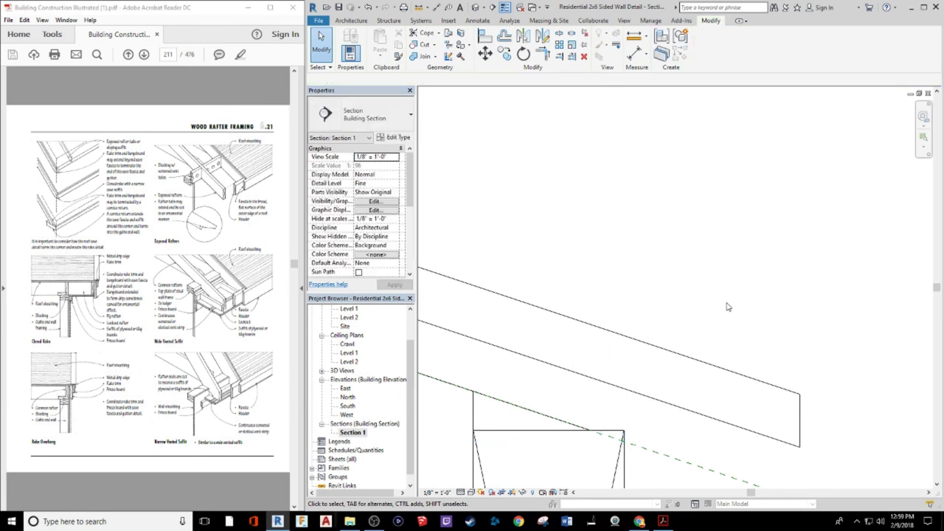
Draw a short detail line from the lower roof line's end on the 2x8's top up to the middle sloped roof line, roughly square to the slope
scroll(635, 424, "down", 2)
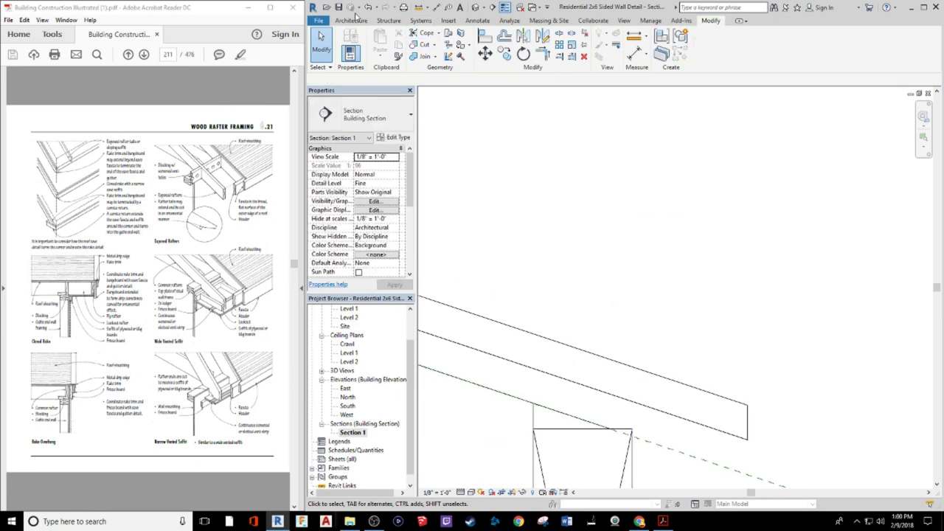
left_click(352, 19)
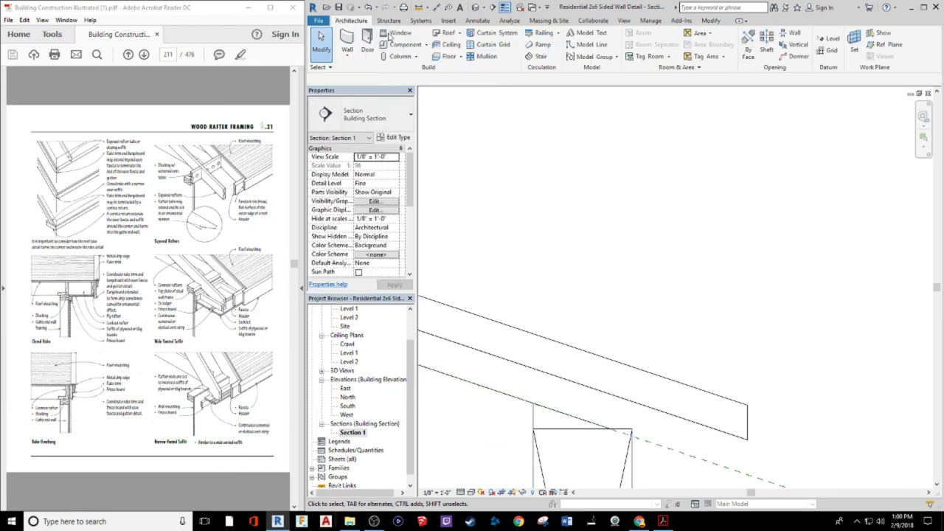
left_click(478, 21)
left_click(548, 32)
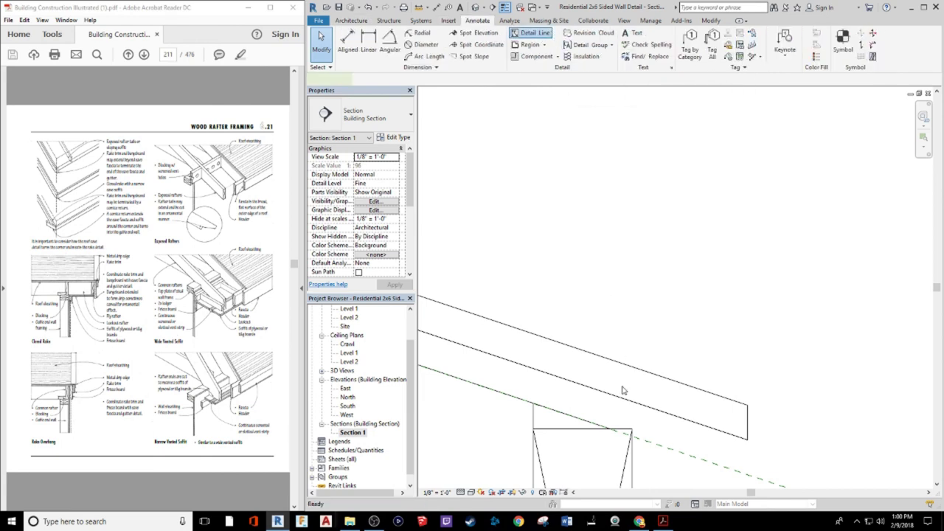
left_click(612, 430)
left_click(621, 399)
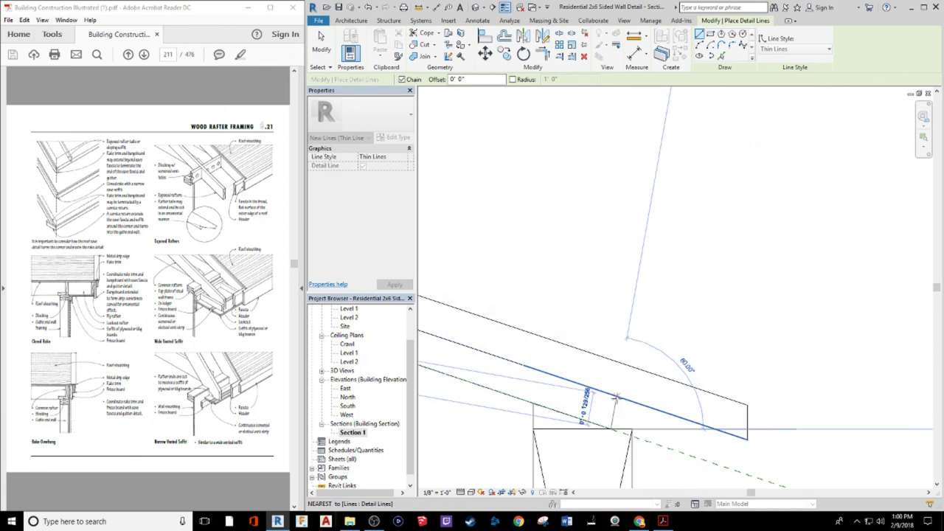
key("Escape")
key("Escape")
scroll(707, 453, "down", 3)
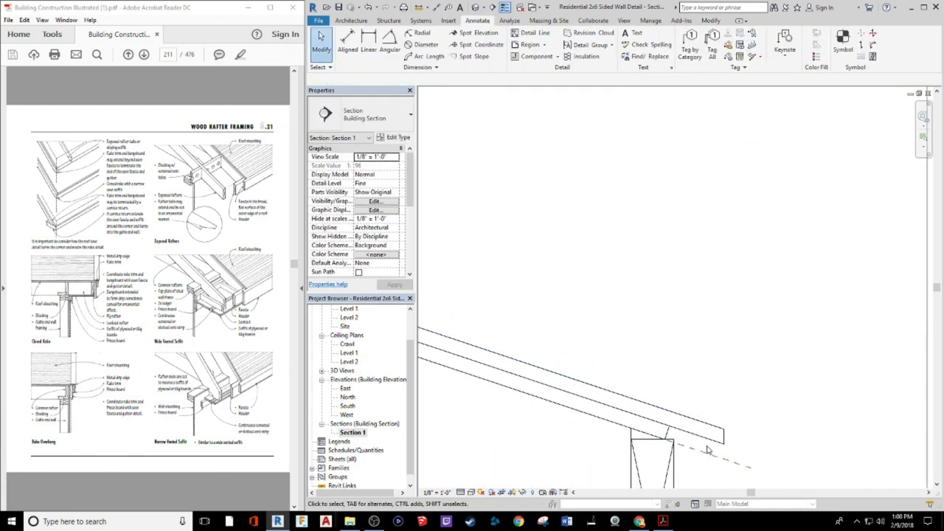
Load the 1x10 type of the Nominal Cut Lumber-Section family from the Wood Framing detail items
middle_click_drag(688, 416, 653, 304)
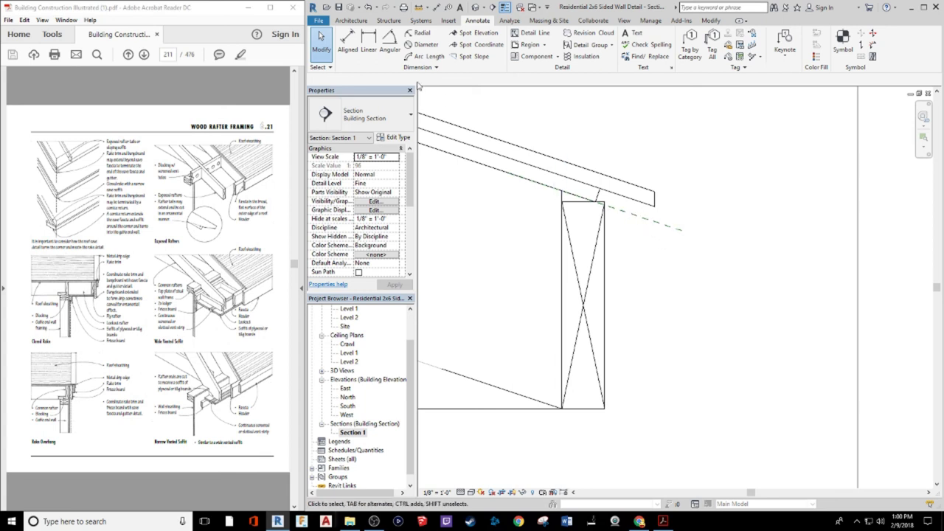
left_click(533, 56)
left_click(703, 44)
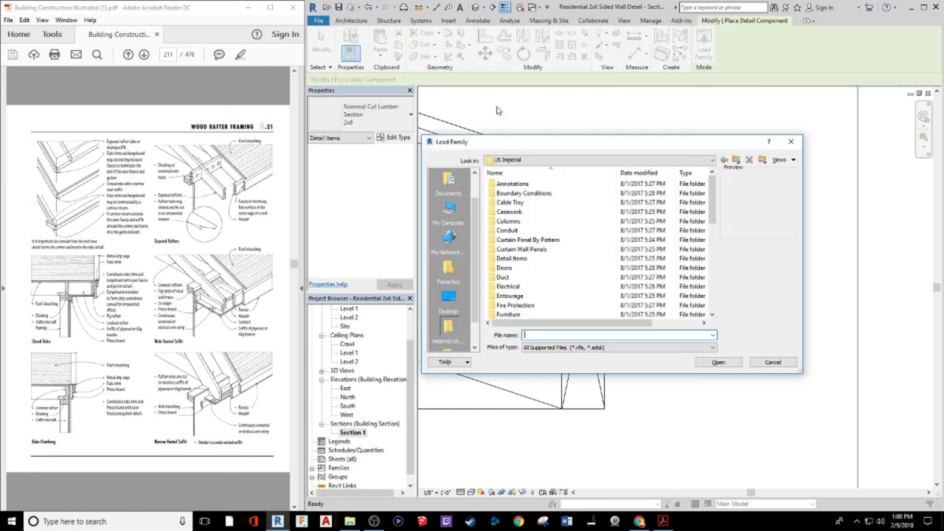
double_click(516, 259)
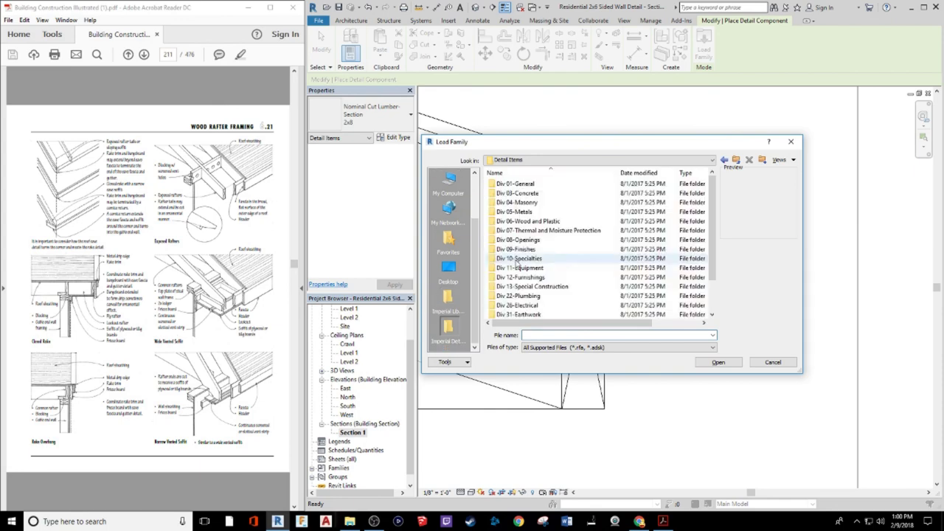
double_click(543, 221)
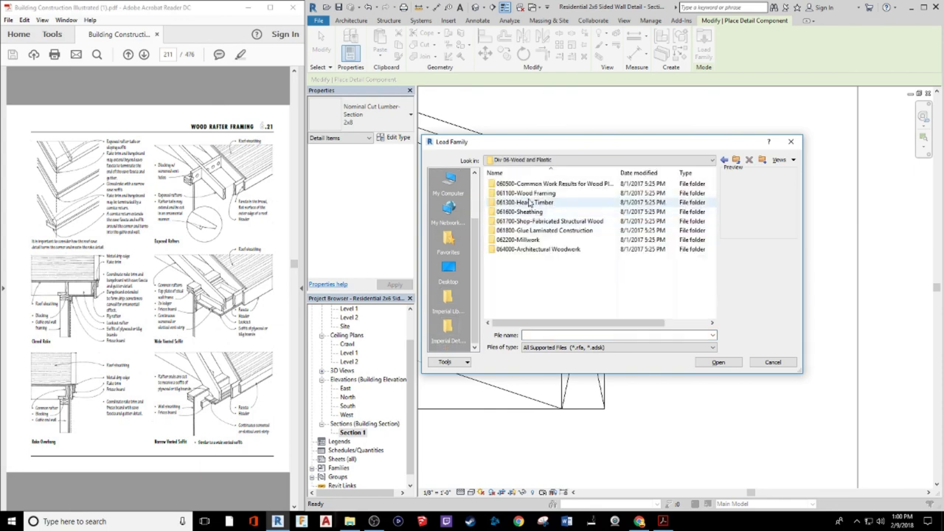
left_click(529, 194)
double_click(529, 195)
left_click(535, 185)
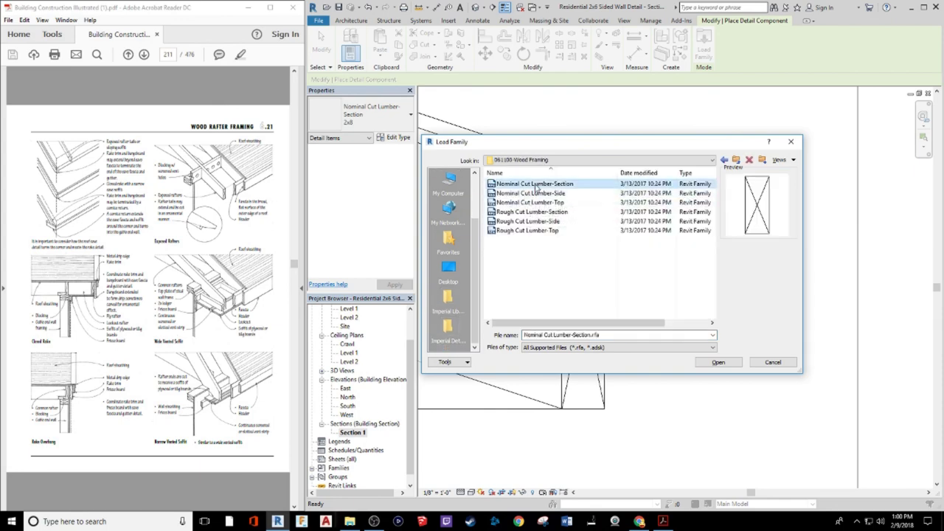
left_click(719, 362)
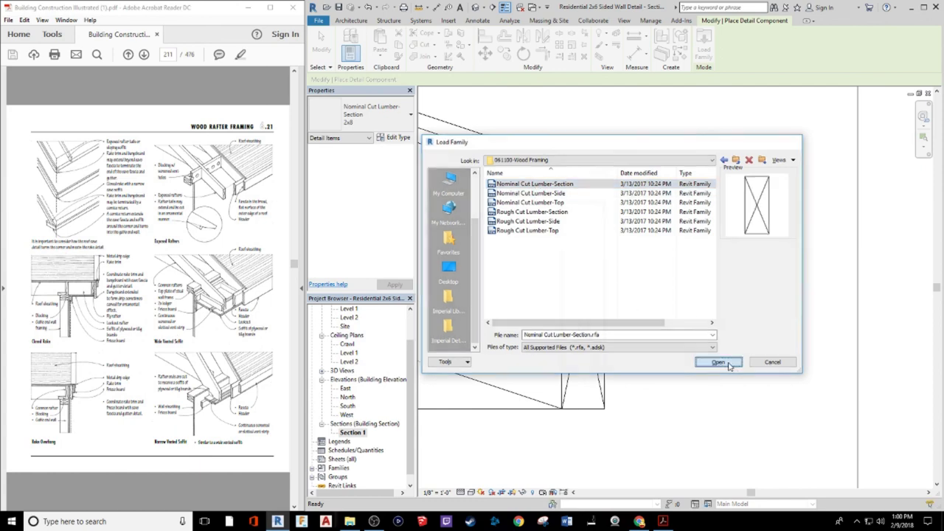
left_click(550, 284)
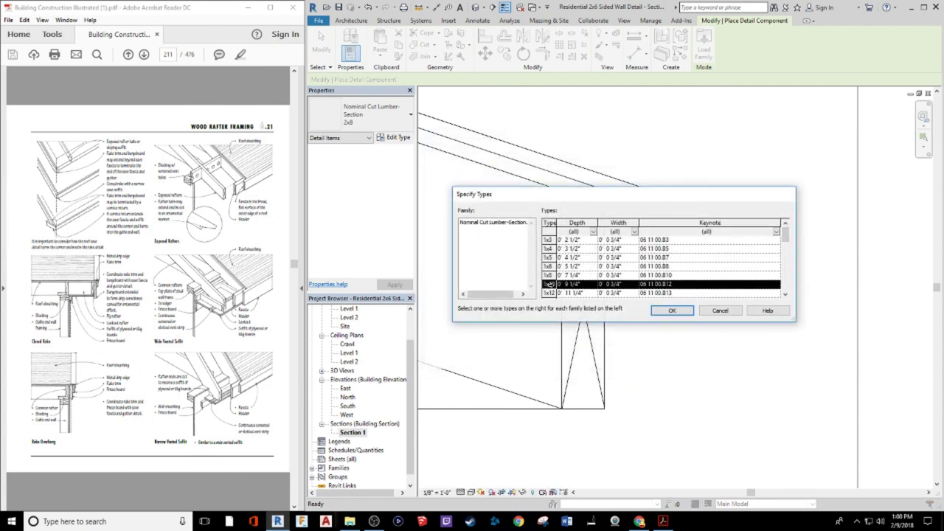
left_click(672, 310)
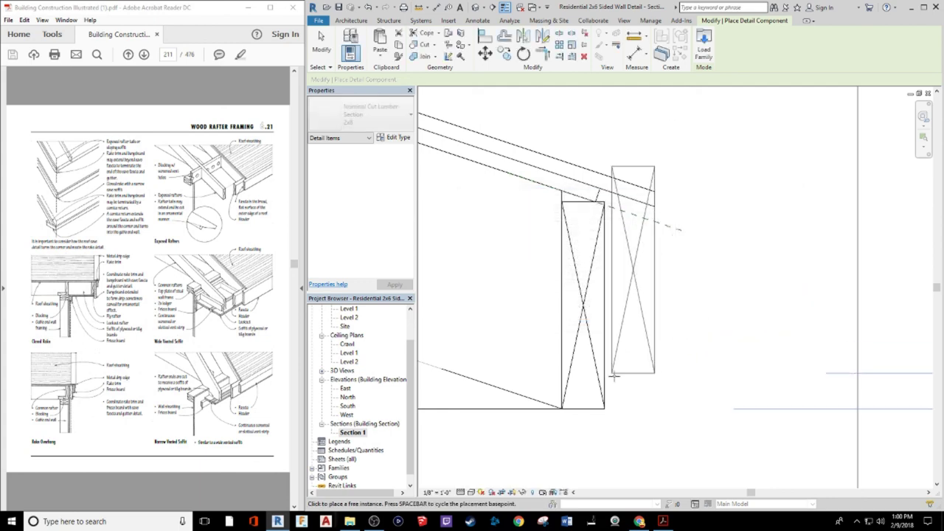
Place a 1x10 Nominal Cut Lumber-Section against the 2x8's outer face, its bottom about 2" below the 2x8's bottom
left_click(365, 117)
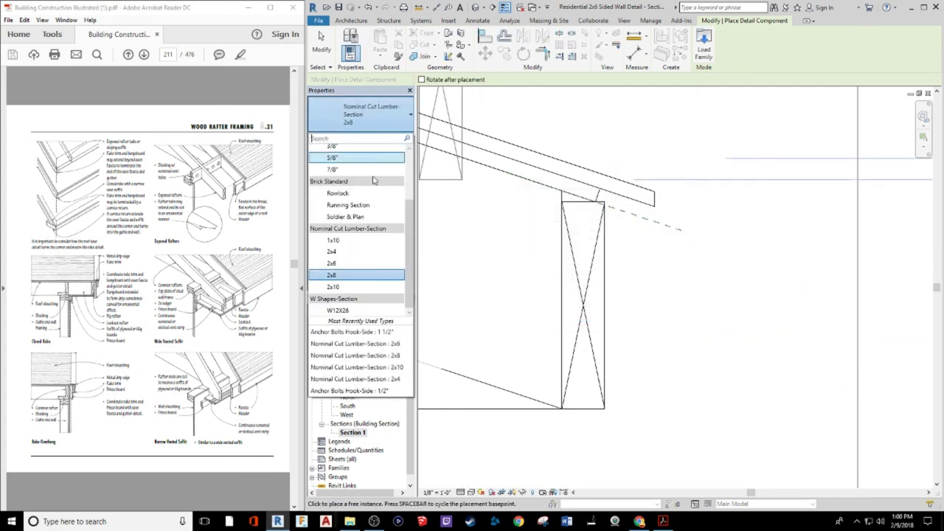
left_click(350, 240)
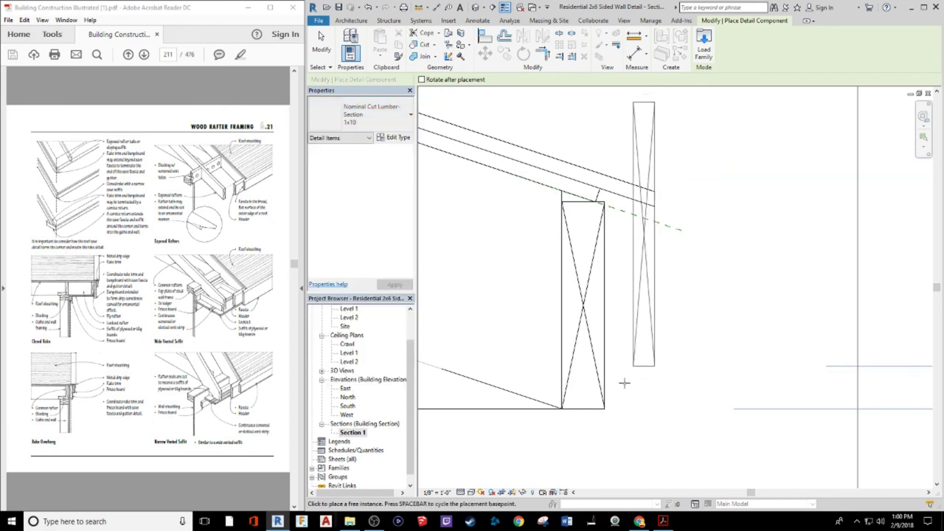
left_click(604, 463)
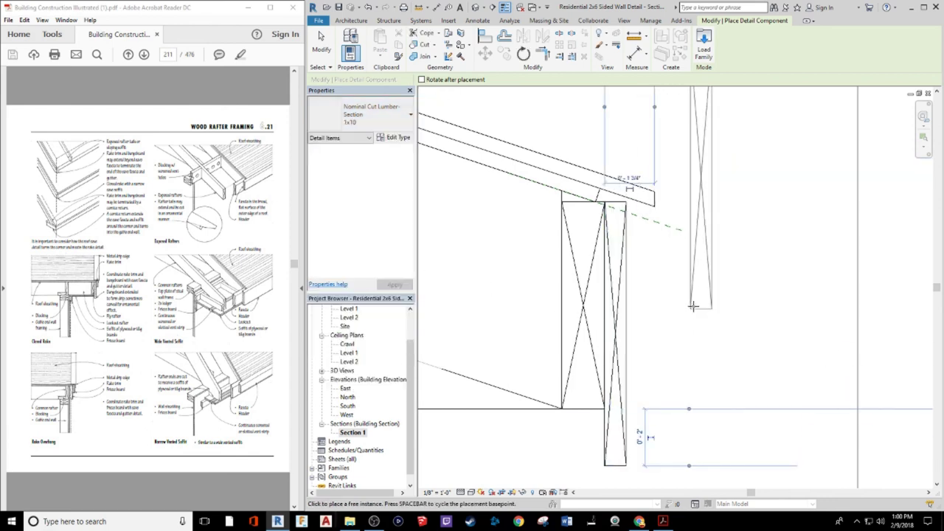
key("Escape")
Nudge the 1x10 fascia board up until its top outer corner meets the underside of the upper roof layer
left_click(620, 209)
scroll(620, 207, "up", 5)
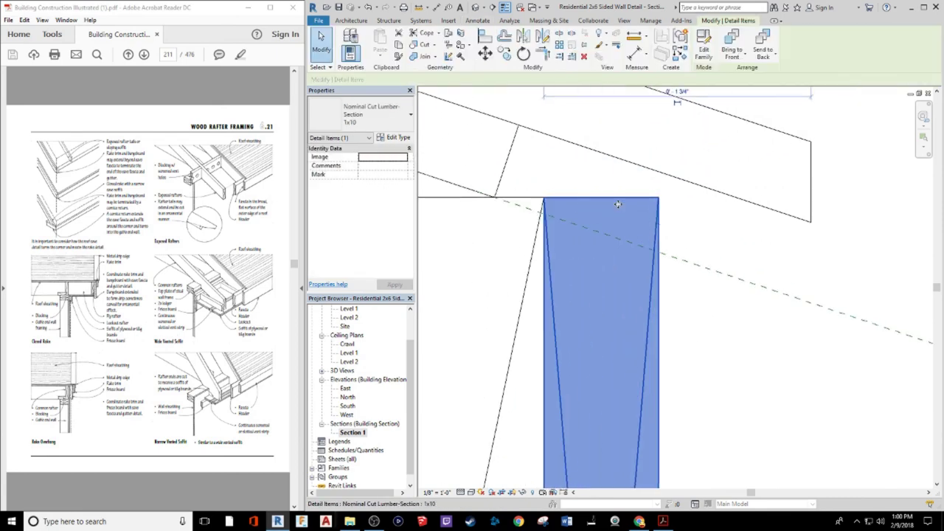
key("Up")
key("Up")
key("Up")
key("Up")
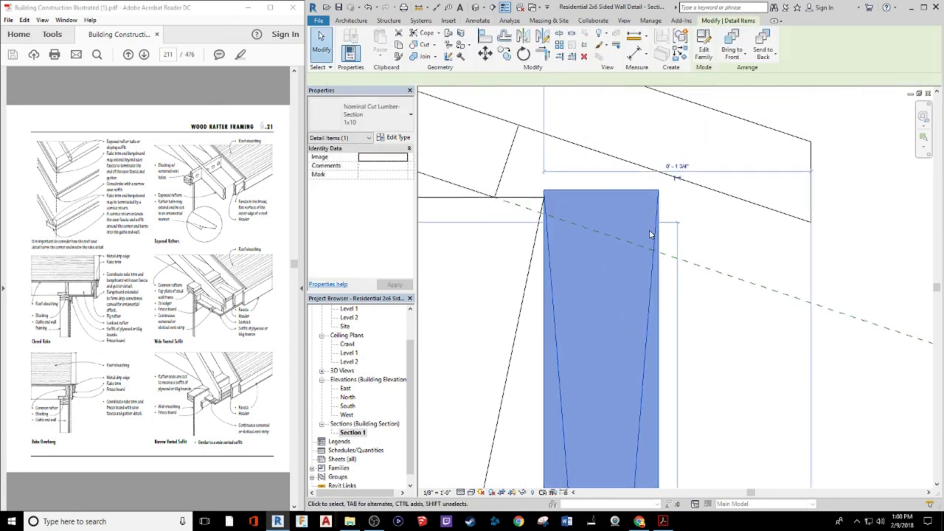
key("Up")
key("Up")
key("Up")
key("Up")
key("Up")
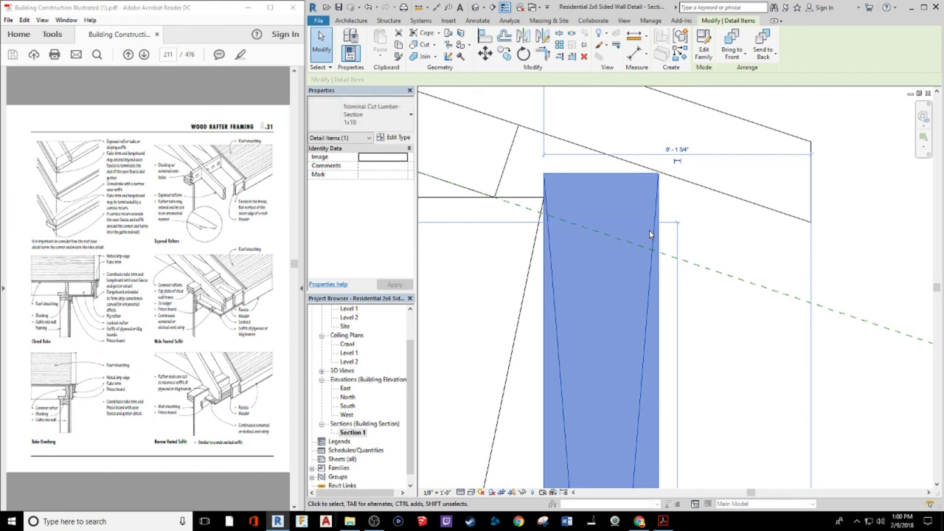
key("Up")
key("Down")
key("Up")
key("Down")
left_click(650, 233)
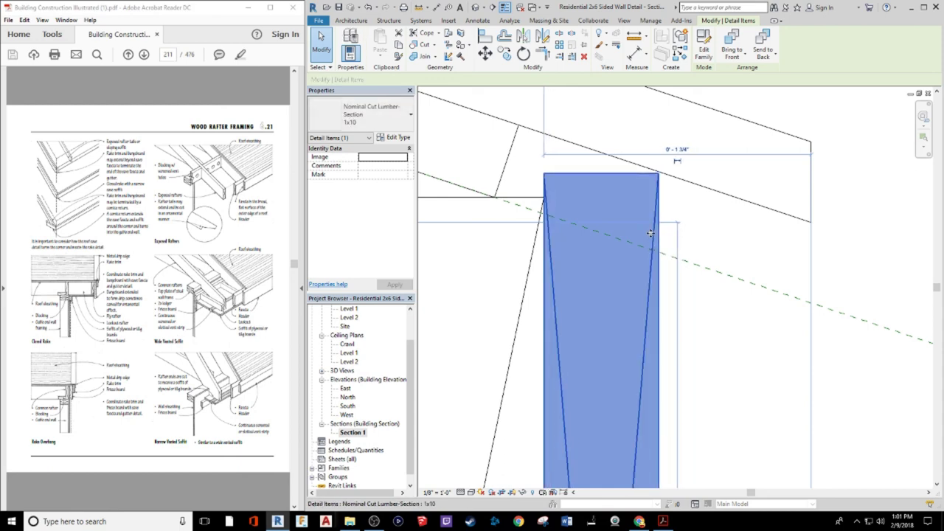
left_click(737, 327)
scroll(738, 327, "down", 3)
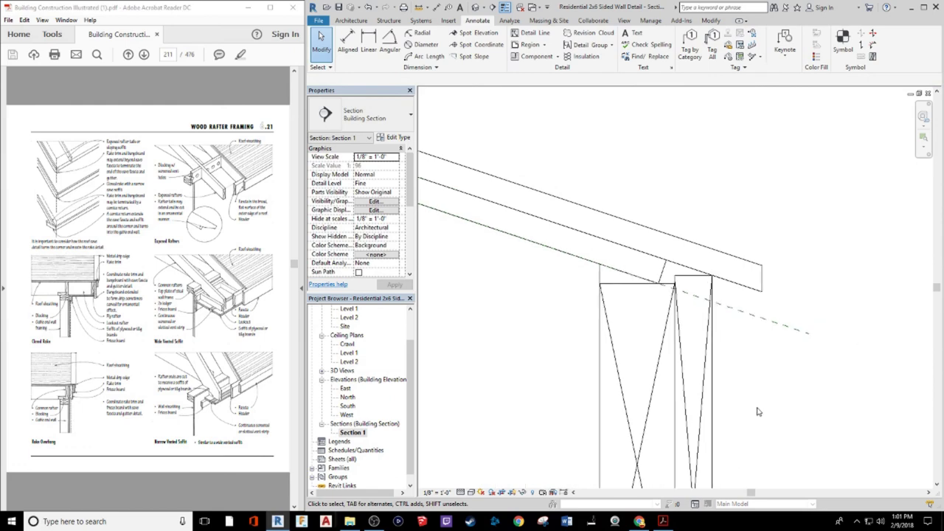
scroll(666, 322, "down", 4)
middle_click_drag(679, 344, 674, 303)
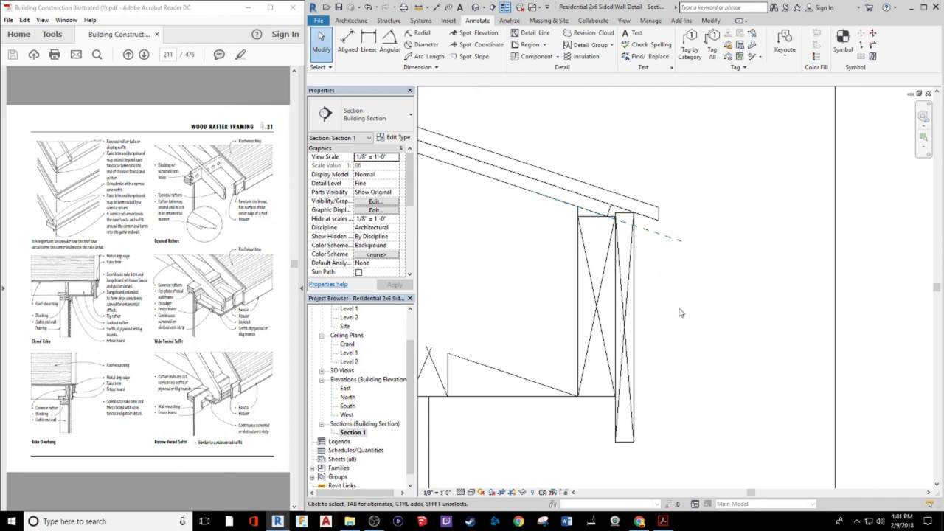
scroll(682, 310, "down", 2)
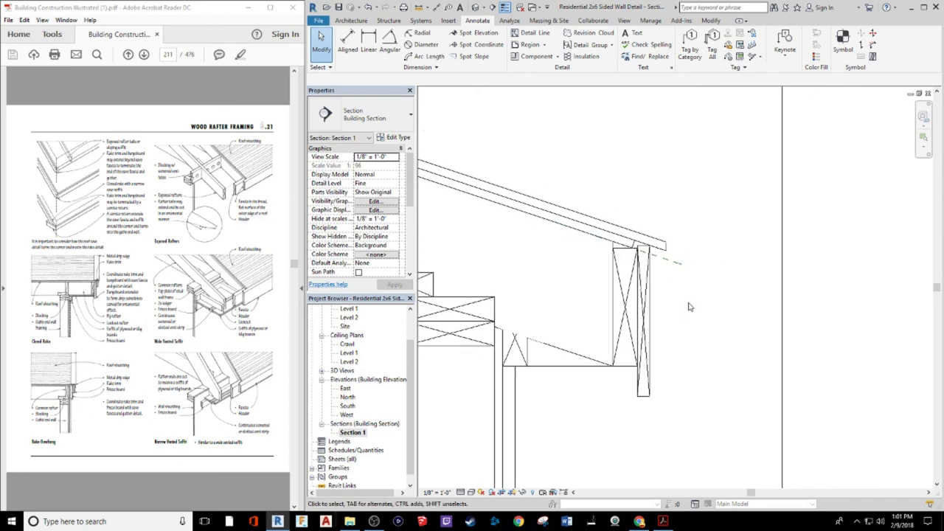
scroll(672, 329, "down", 2)
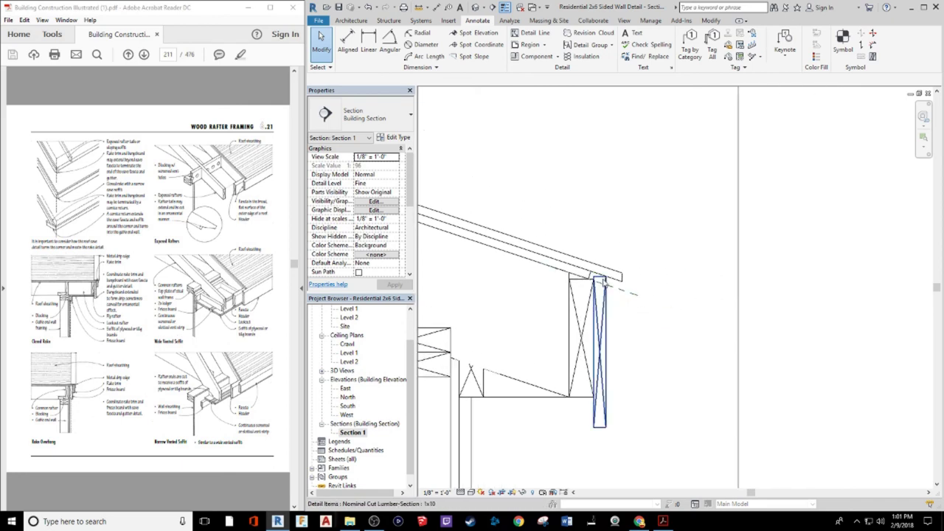
Draw the drip edge with Medium Lines detail lines, starting on the middle sloped roof line near the 1x10 fascia
scroll(609, 307, "up", 3)
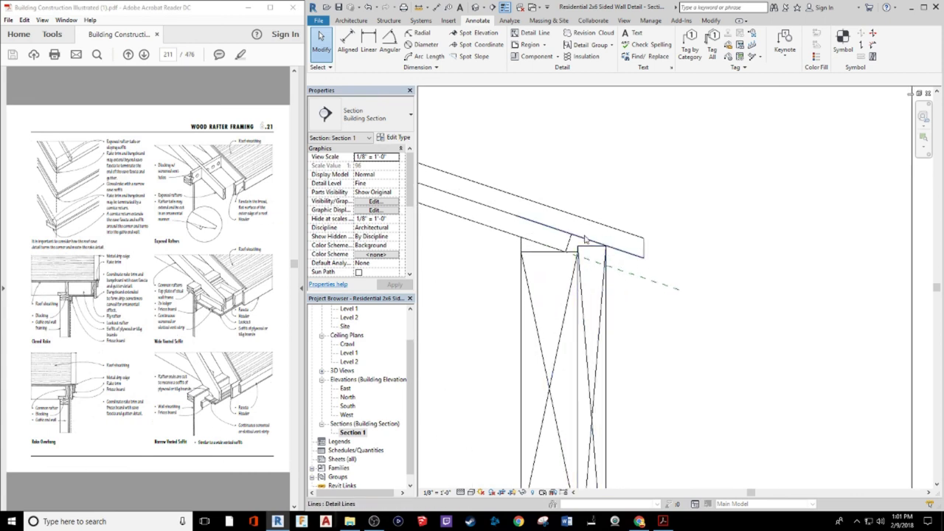
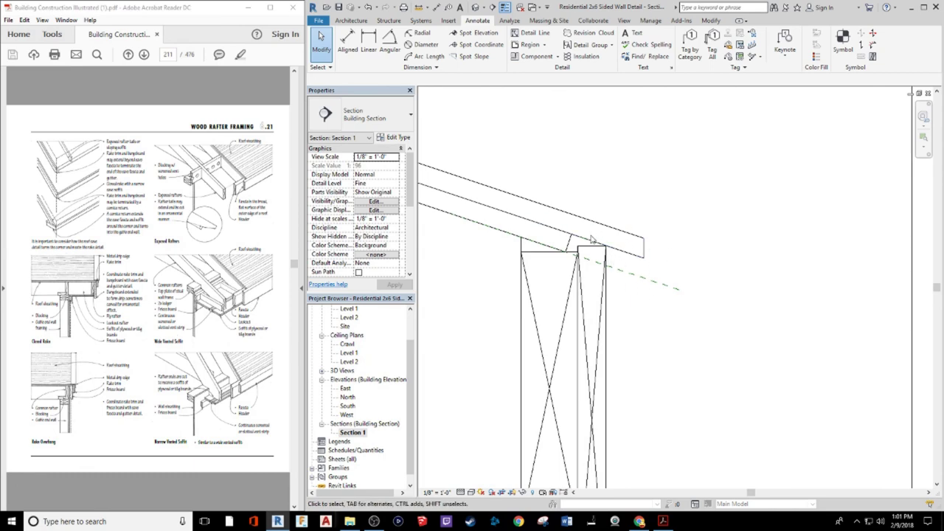
left_click(536, 35)
left_click(794, 50)
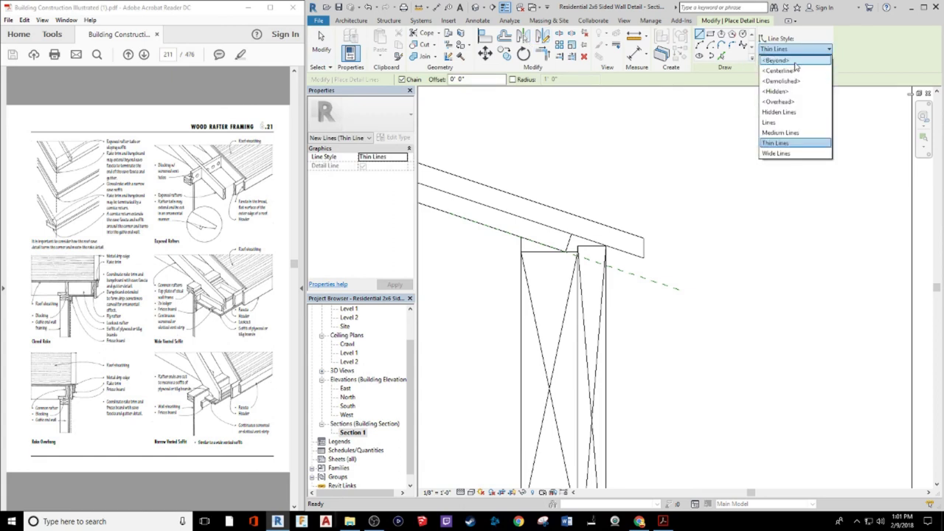
left_click(795, 133)
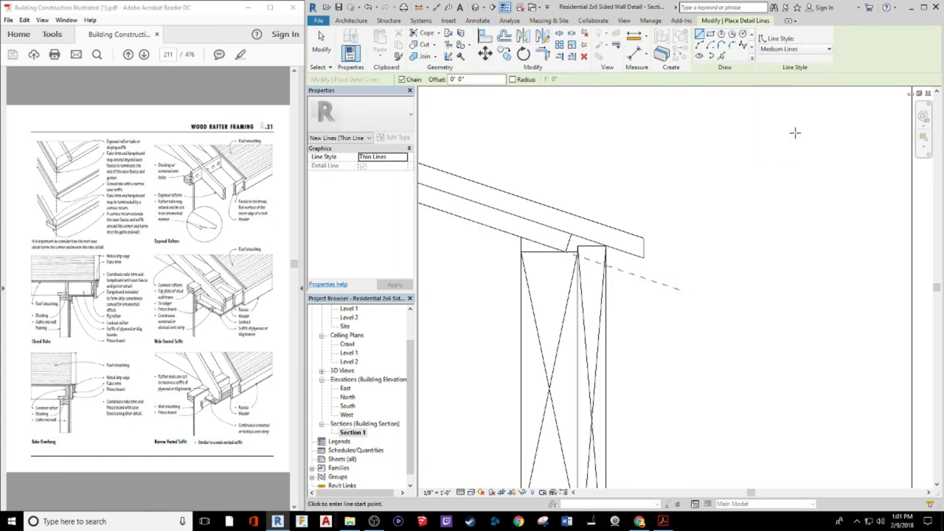
left_click(550, 225)
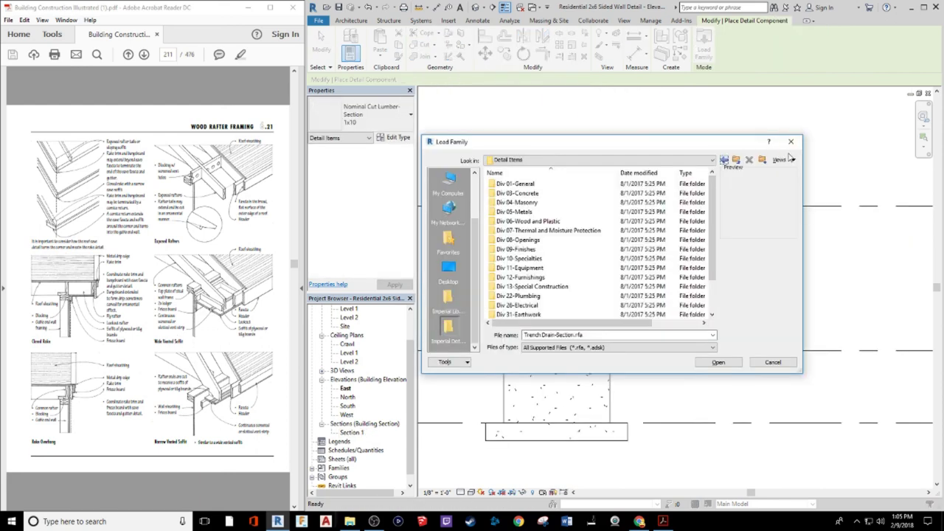
Cancel the family loading and component placement, and reopen the Section 1 view
left_click(790, 141)
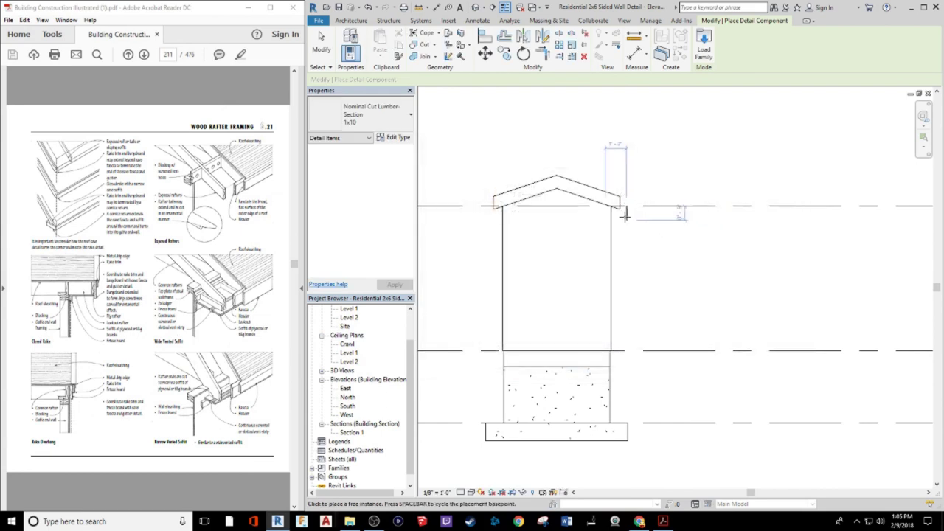
key("Escape")
double_click(353, 433)
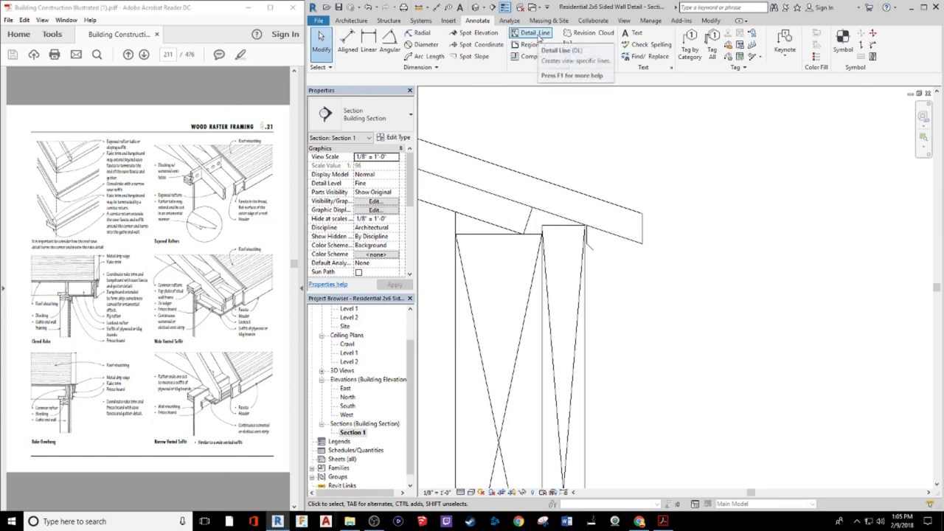
Set the detail line style to Thin Lines and delete the short angled line at the drip edge's lower end
left_click(533, 32)
scroll(587, 235, "up", 5)
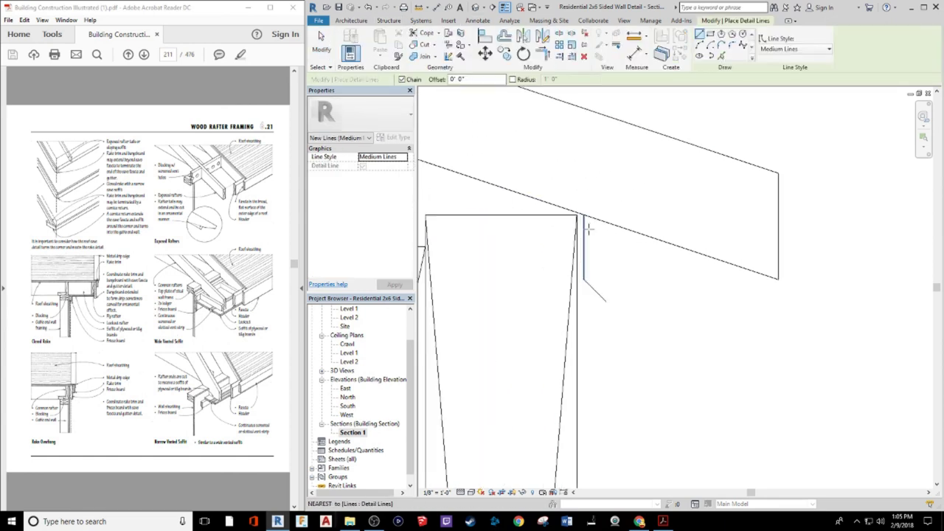
left_click(807, 52)
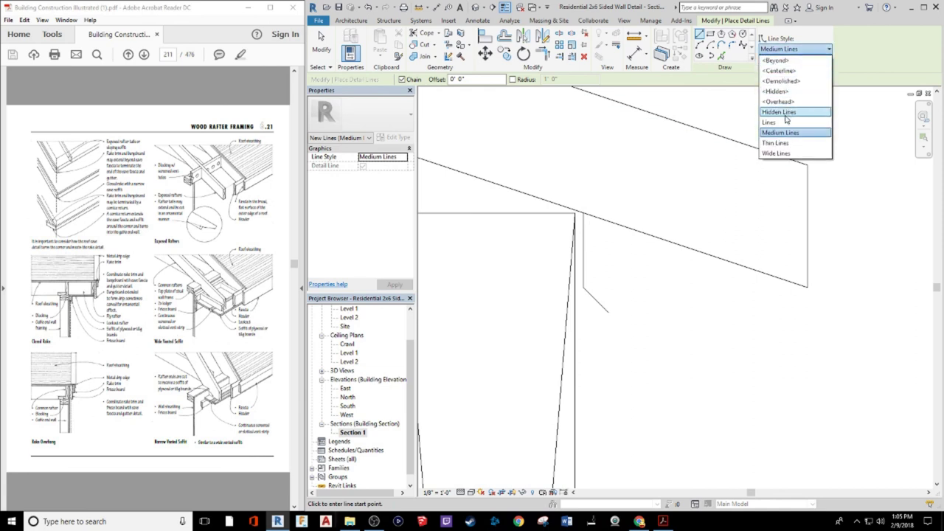
left_click(786, 144)
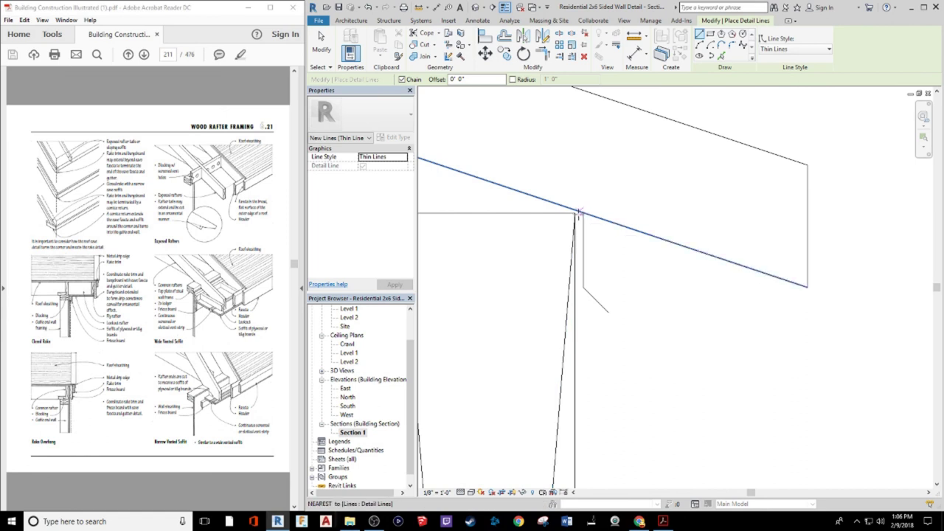
key("Escape")
key("Escape")
left_click(599, 302)
key("Delete")
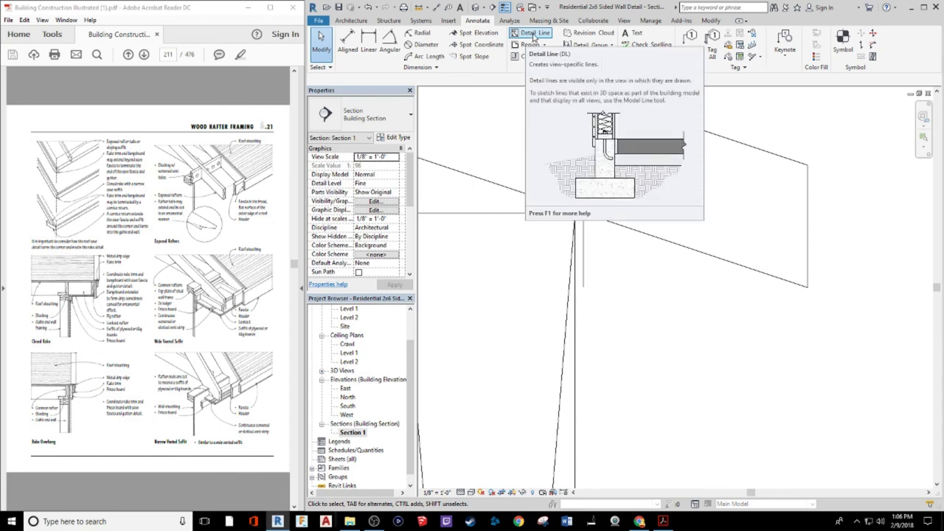
Draw a vertical Thin Lines detail line 2 1/2" down the 1x10 fascia's outer face from the underside of the upper roof layer
left_click(533, 35)
left_click(576, 212)
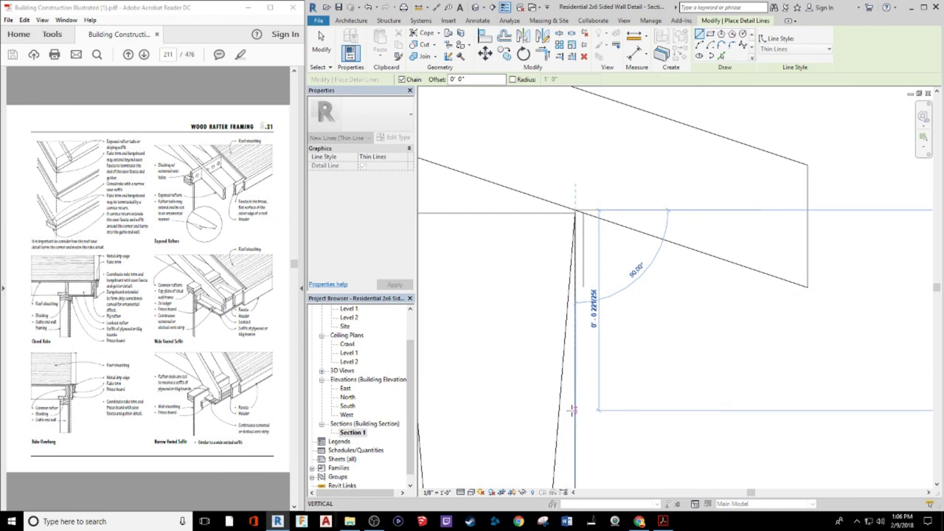
middle_click_drag(572, 410, 545, 332)
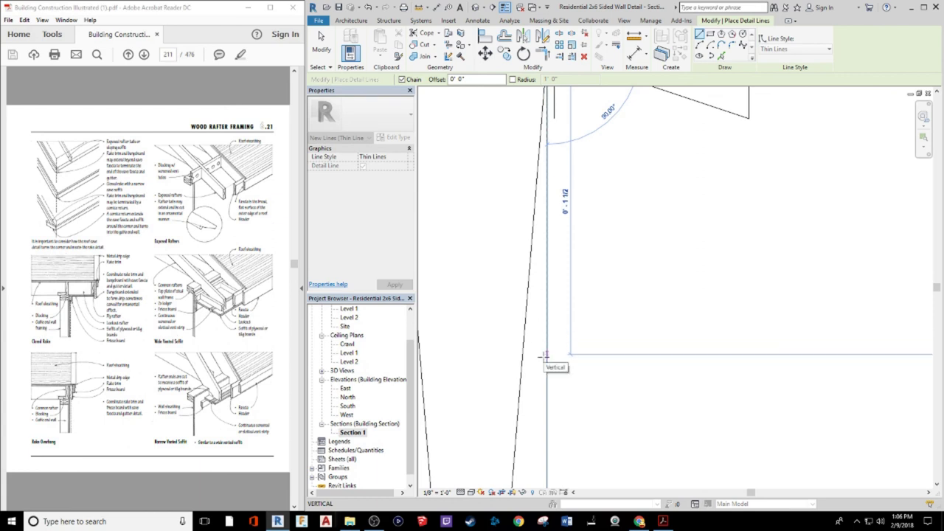
middle_click_drag(549, 442, 541, 348)
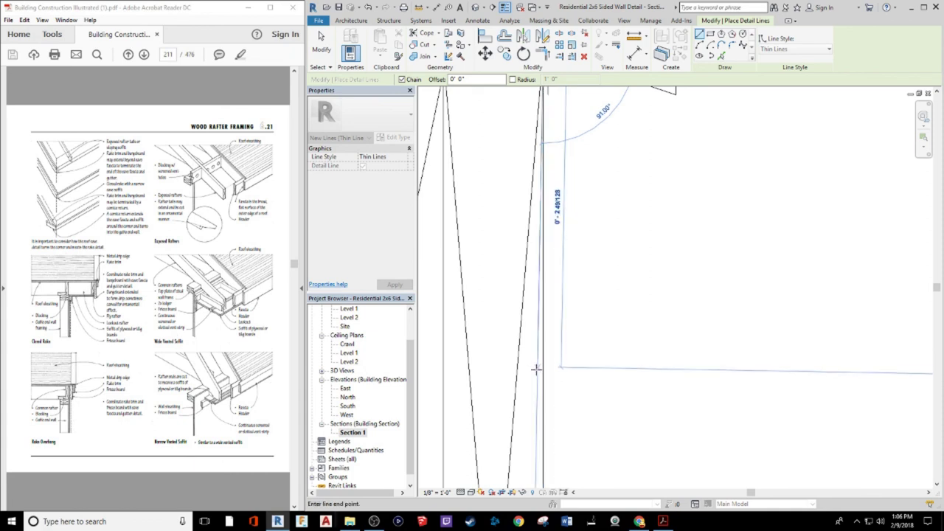
left_click(543, 383)
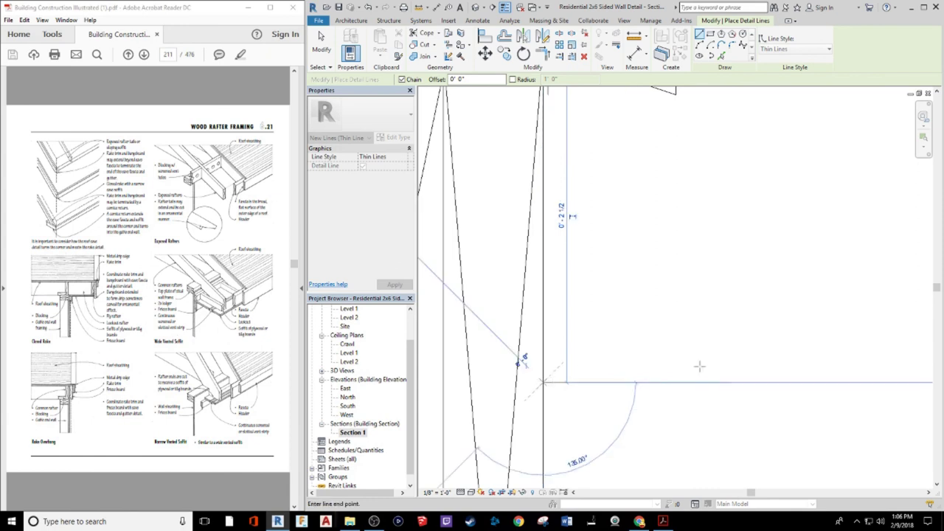
Continue the gutter profile with a horizontal base, a 60° sloped front, a short vertical edge, and a stepped lip closing back at the fascia
scroll(700, 367, "down", 3)
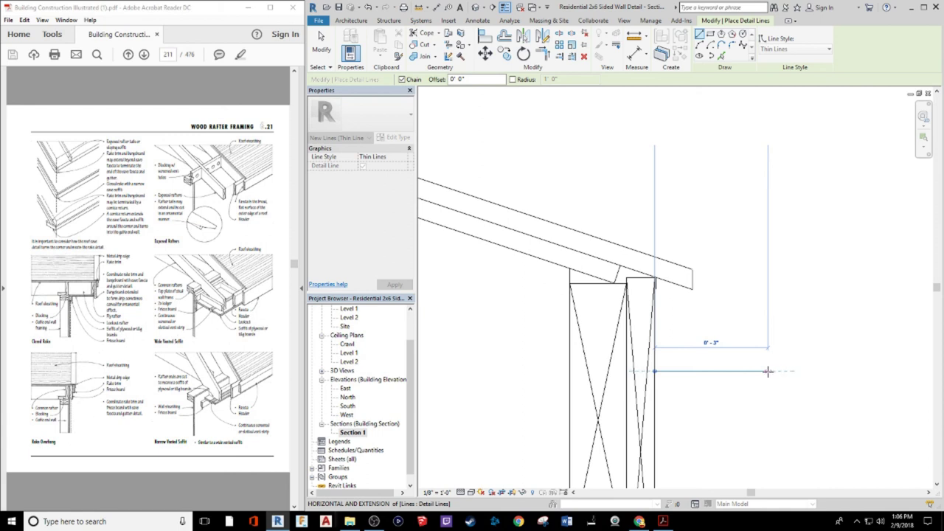
left_click(730, 372)
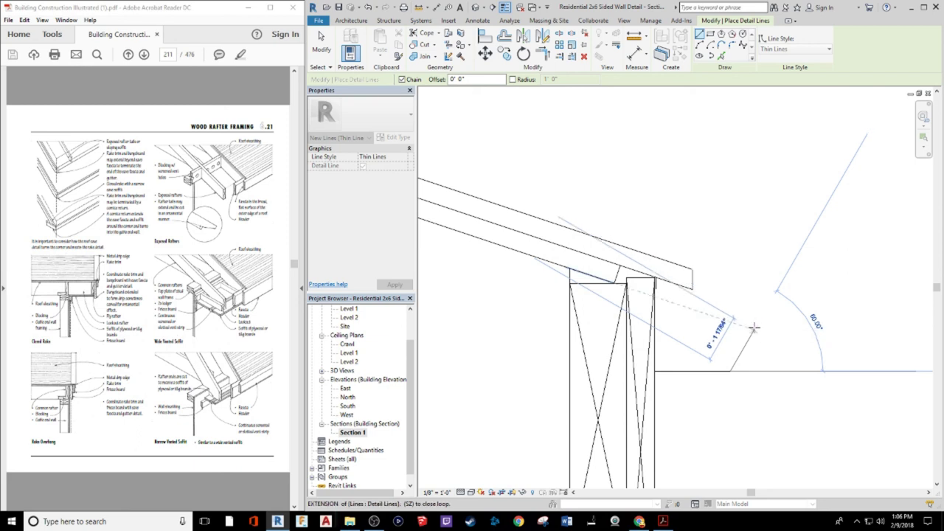
left_click(759, 322)
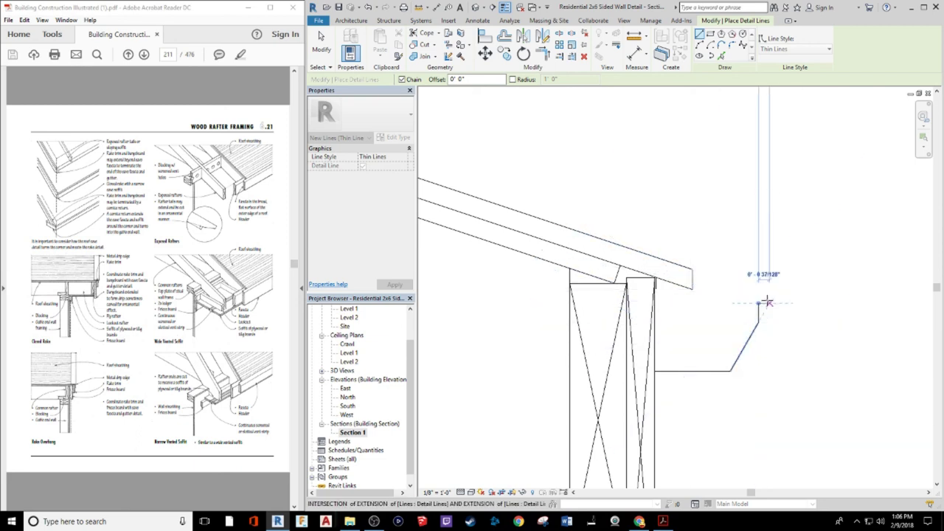
left_click(759, 299)
left_click(655, 297)
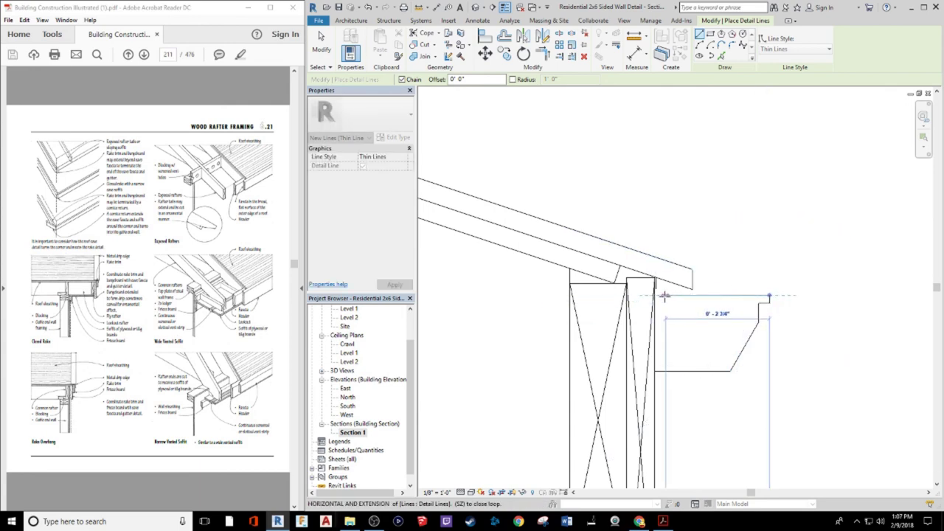
key("Escape")
key("Escape")
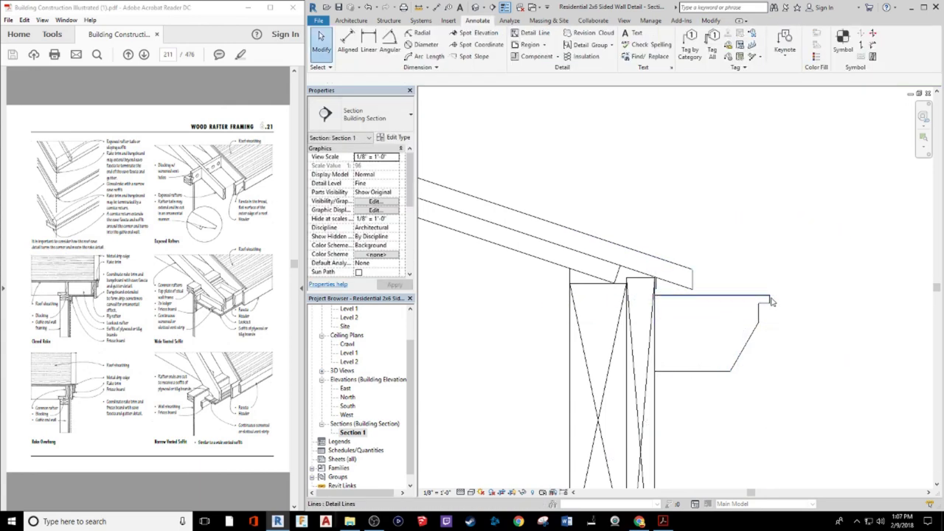
Set the gutter lip's outer edge to 3" from the fascia's outer face
left_click(770, 302)
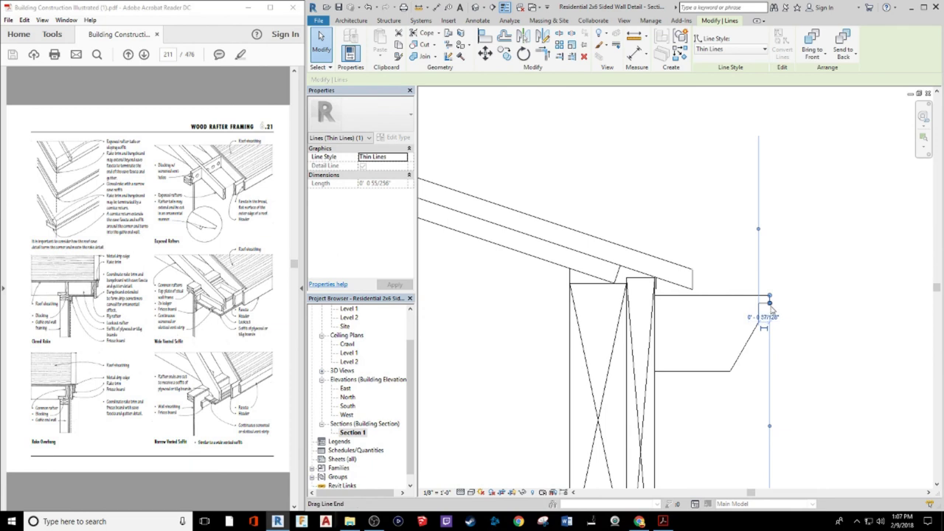
left_click_drag(758, 231, 656, 310)
left_click(719, 318)
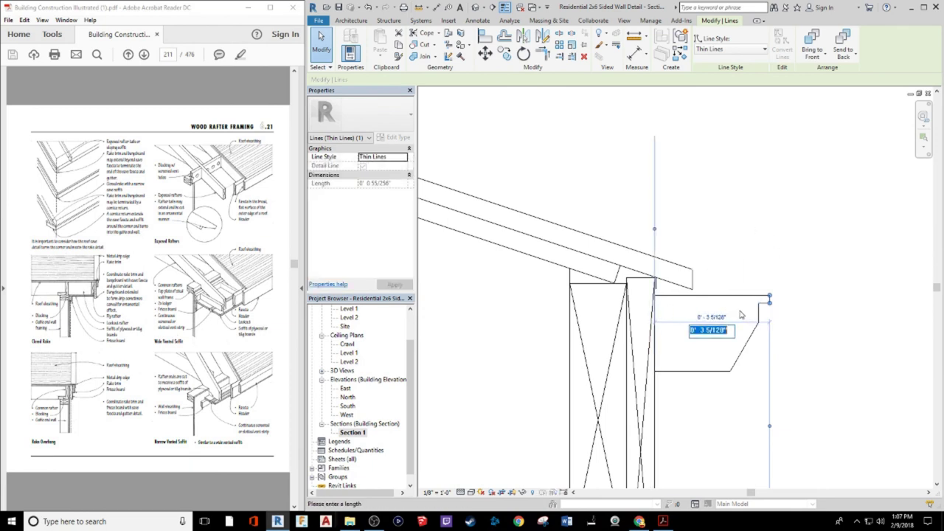
type("3\"")
key("Return")
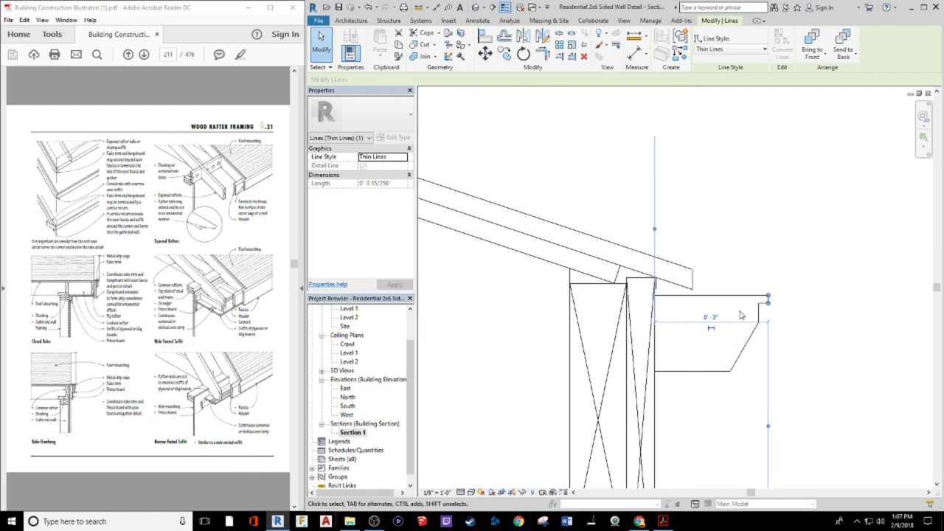
left_click(845, 294)
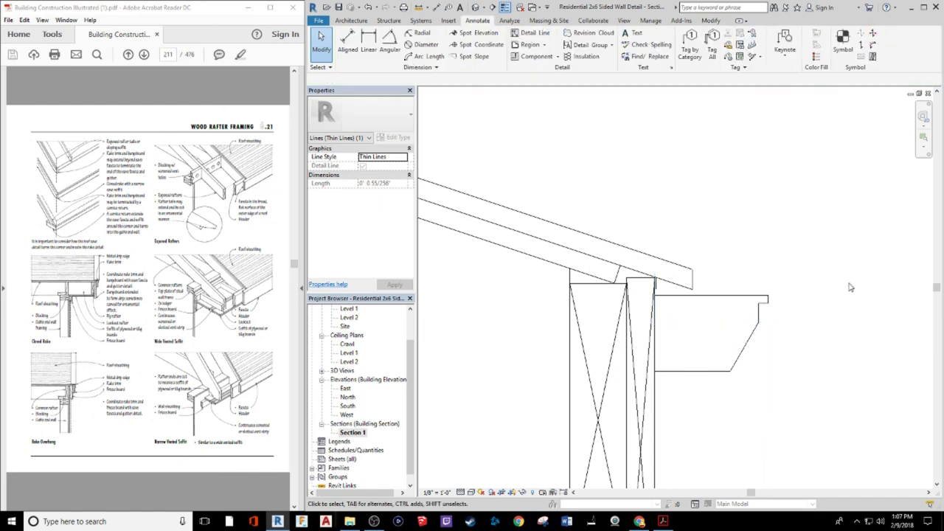
Try slanting the gutter's short vertical edge by shifting its upper end along the lip, and restore it to the lip's inner corner
key("d")
key("l")
left_click(760, 321)
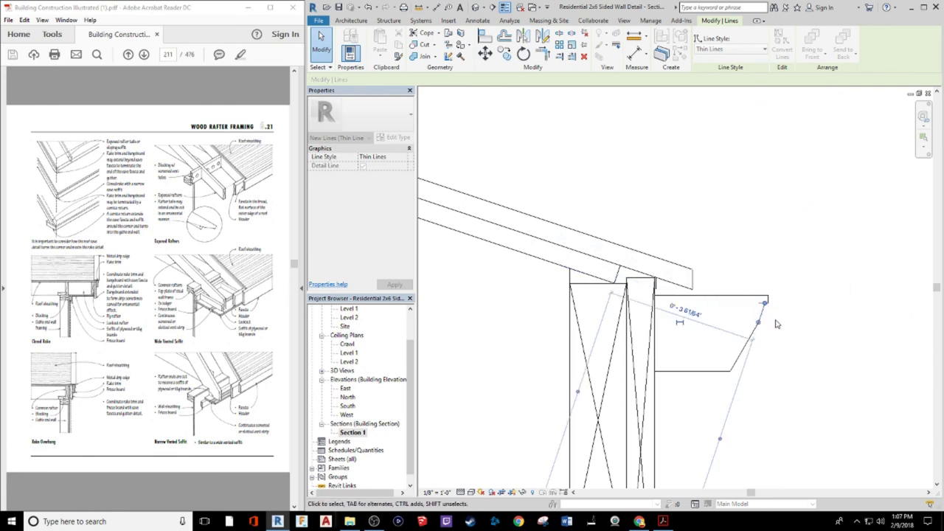
left_click(764, 302)
key("Escape")
key("Escape")
scroll(769, 300, "up", 3)
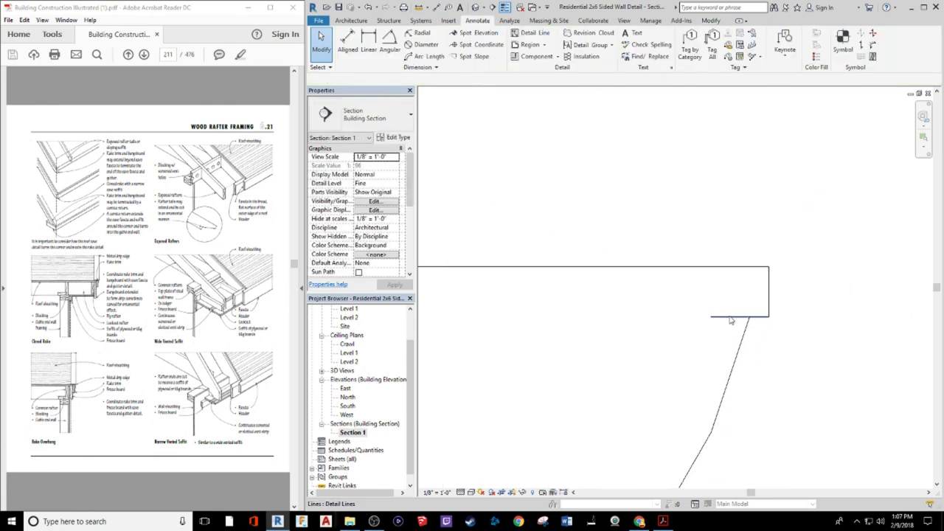
left_click(745, 331)
left_click_drag(750, 317, 710, 317)
key("Escape")
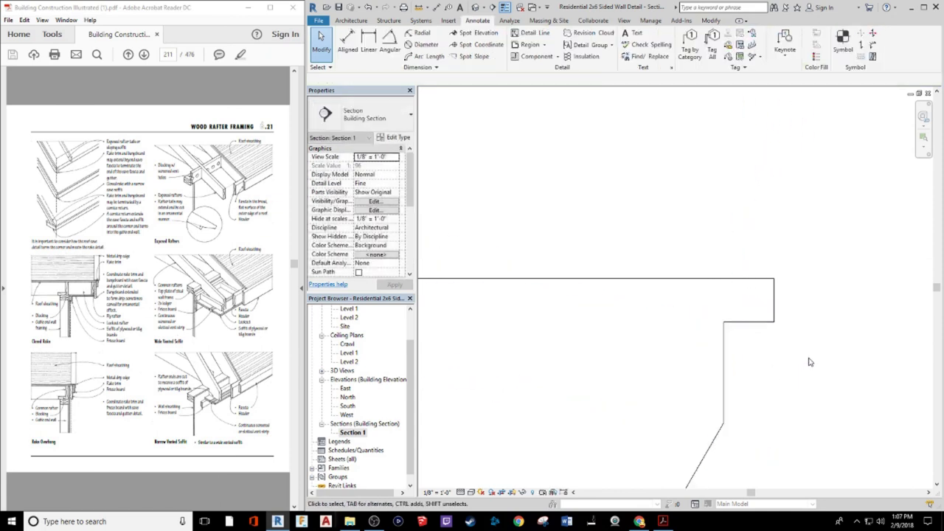
Measure the horizontal distance along the soffit line from the 1x10 fascia's back face to the wall's outer face
scroll(807, 359, "down", 3)
scroll(754, 365, "up", 2)
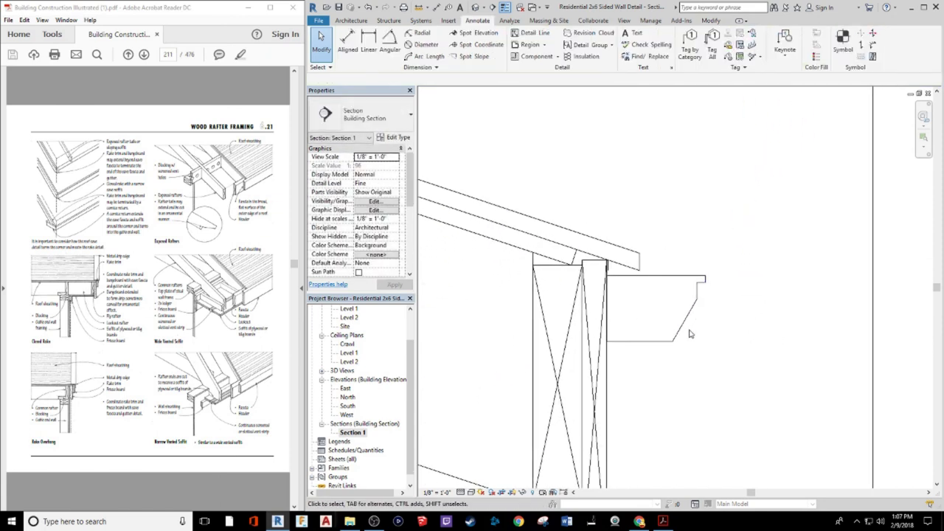
scroll(755, 362, "down", 5)
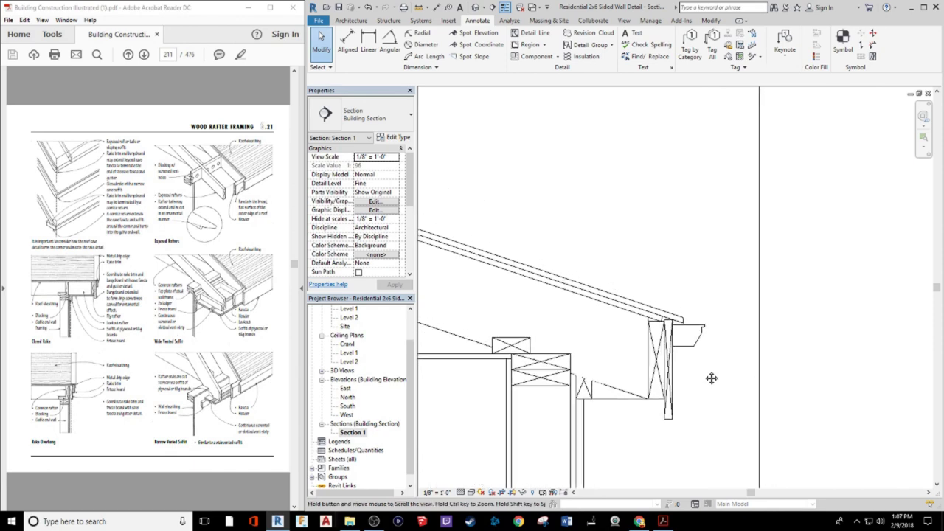
middle_click_drag(667, 402, 752, 295)
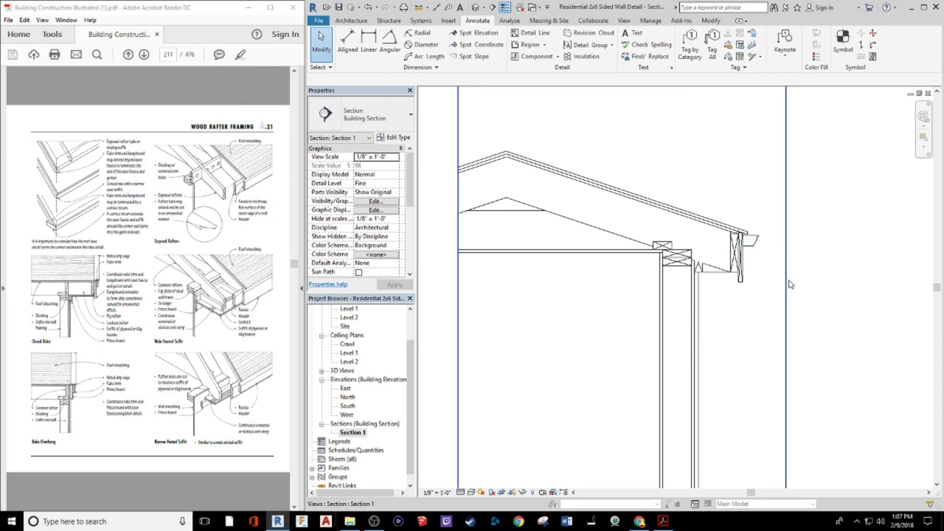
scroll(729, 359, "down", 3)
middle_click_drag(729, 376, 696, 301)
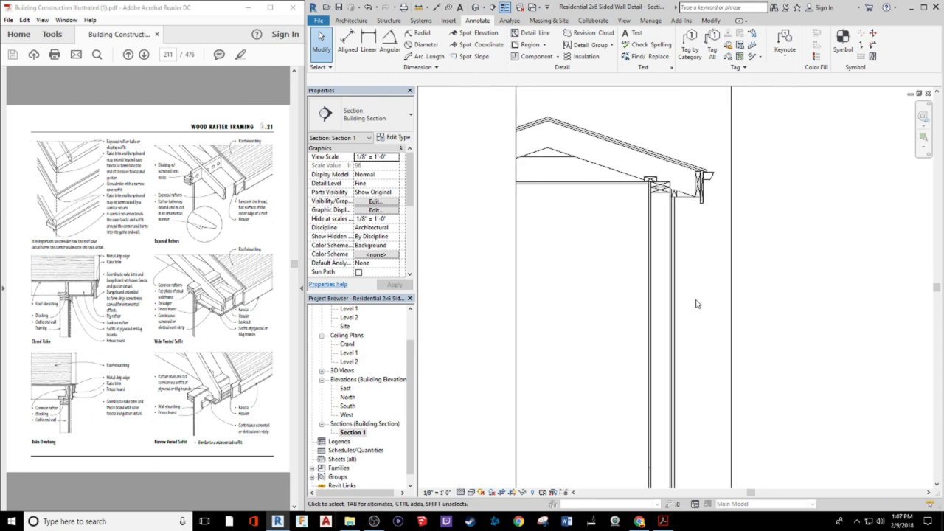
scroll(690, 197, "up", 4)
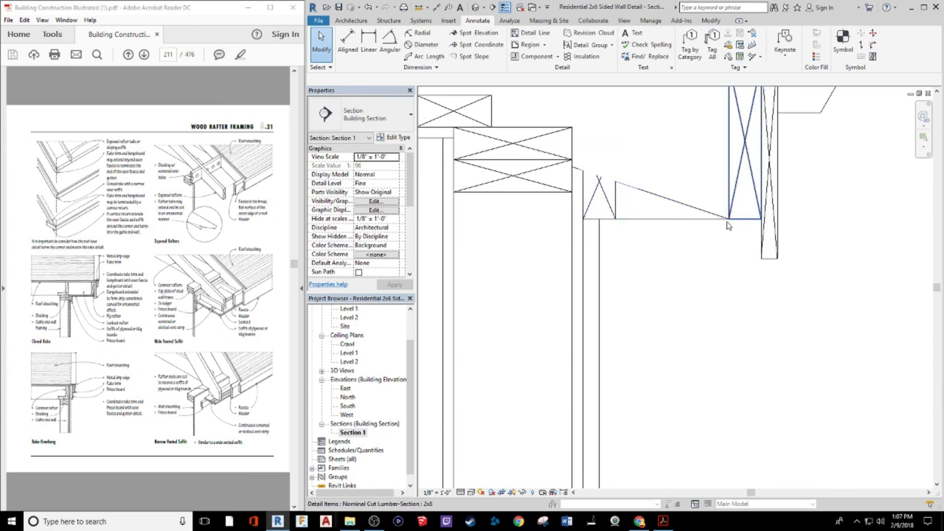
middle_click_drag(725, 251, 653, 309)
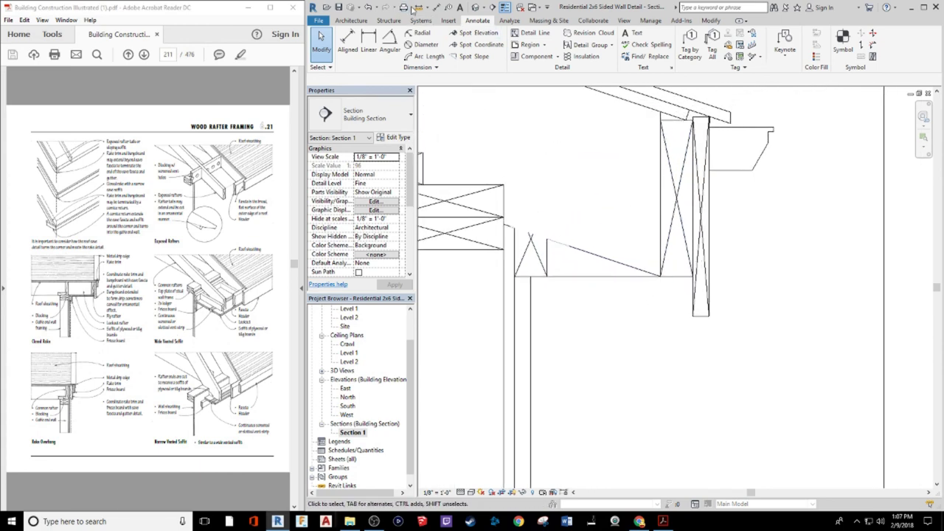
left_click(421, 7)
left_click(691, 276)
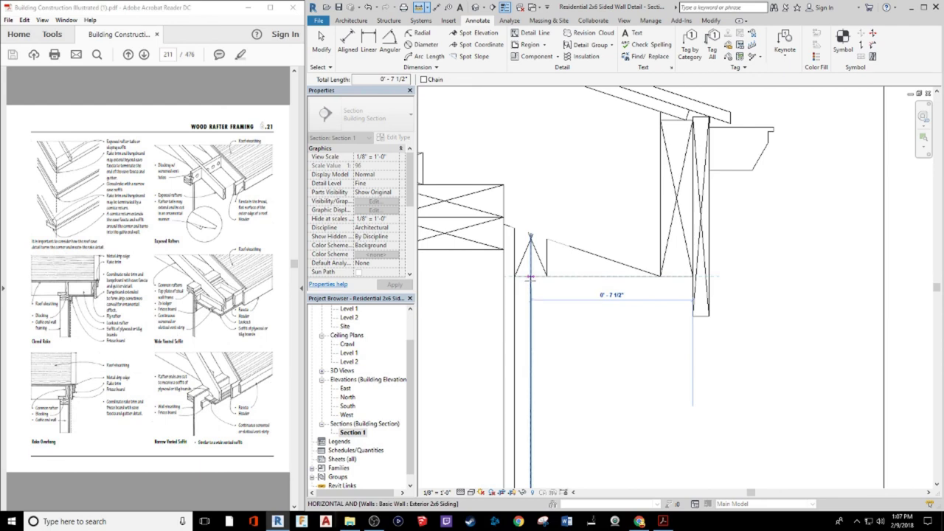
key("Escape")
key("Escape")
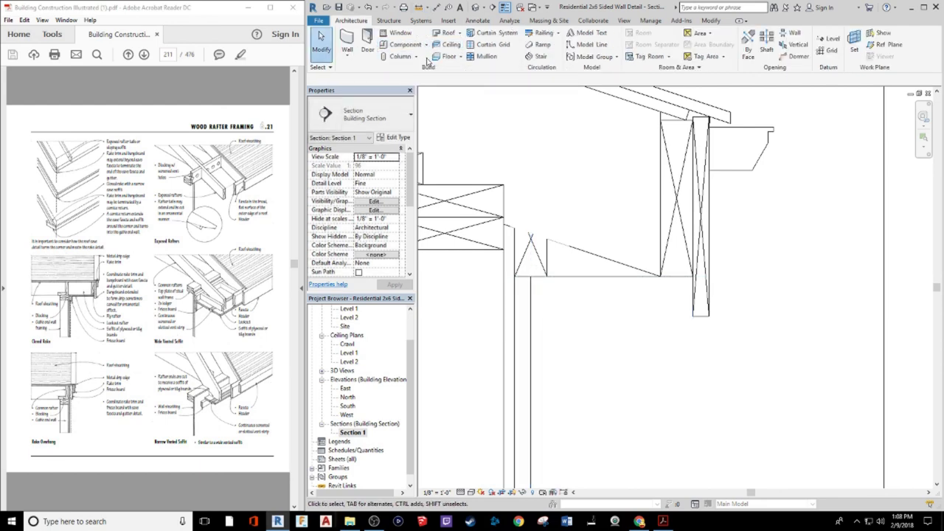
Draw a thin horizontal detail line, 7 1/2" long, just below the soffit line from the fascia's back face to the wall's outer face
left_click(589, 46)
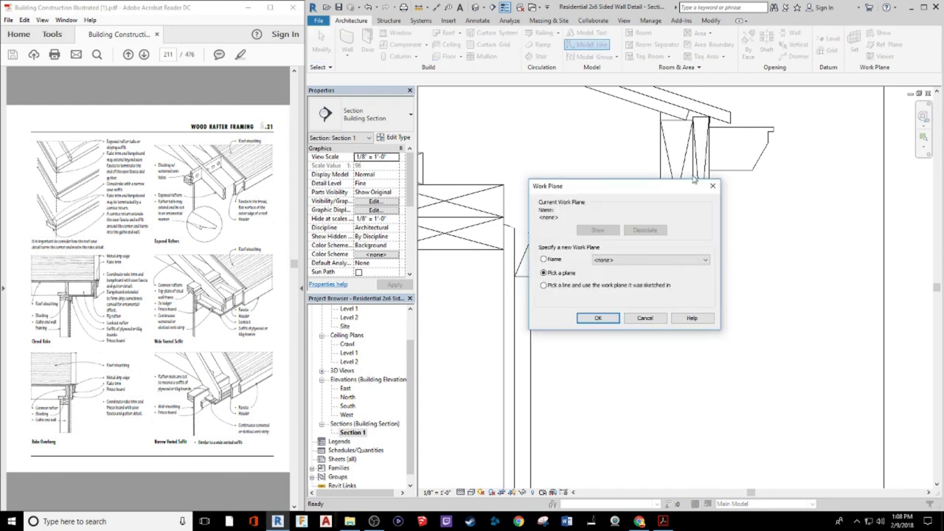
left_click(714, 186)
left_click(477, 20)
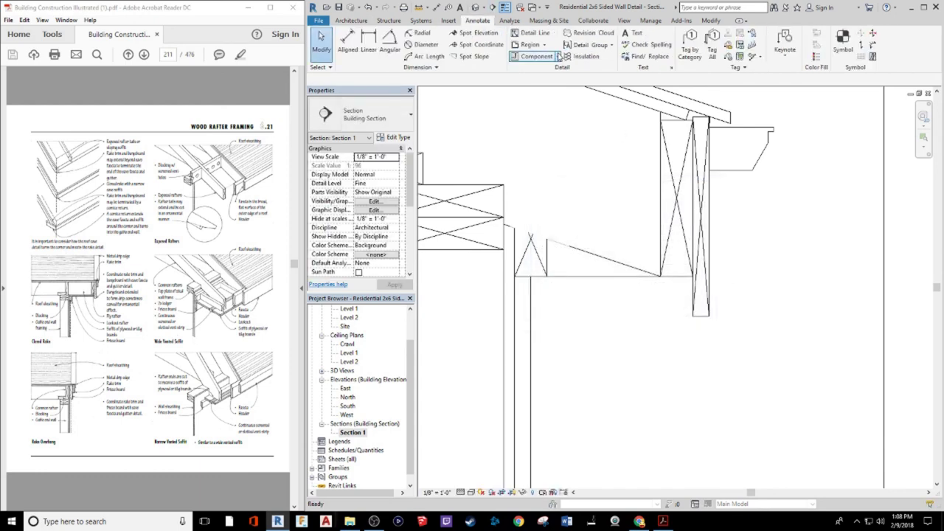
left_click(536, 33)
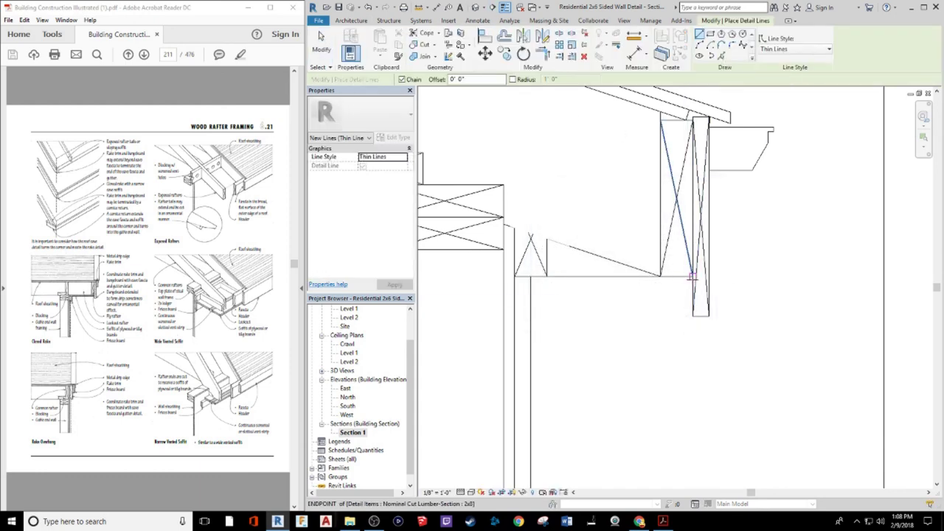
left_click(693, 286)
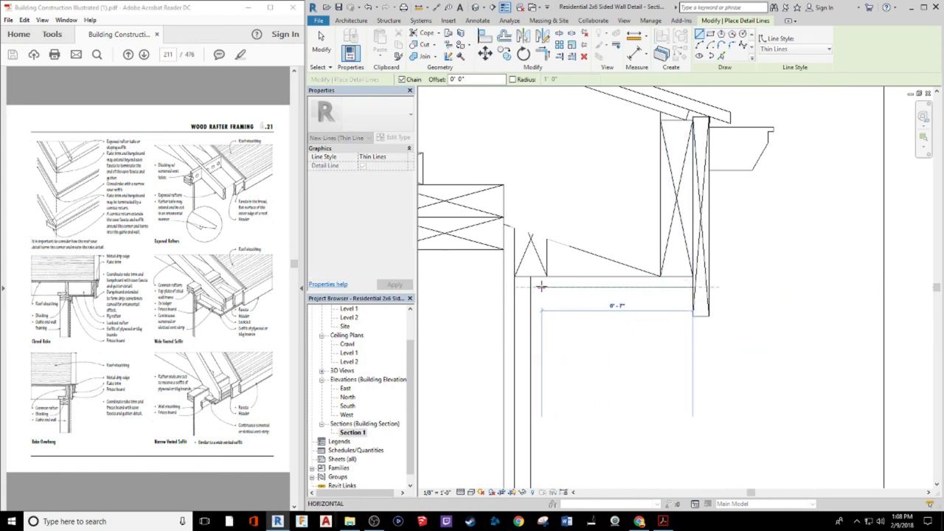
left_click(531, 286)
key("Escape")
key("Escape")
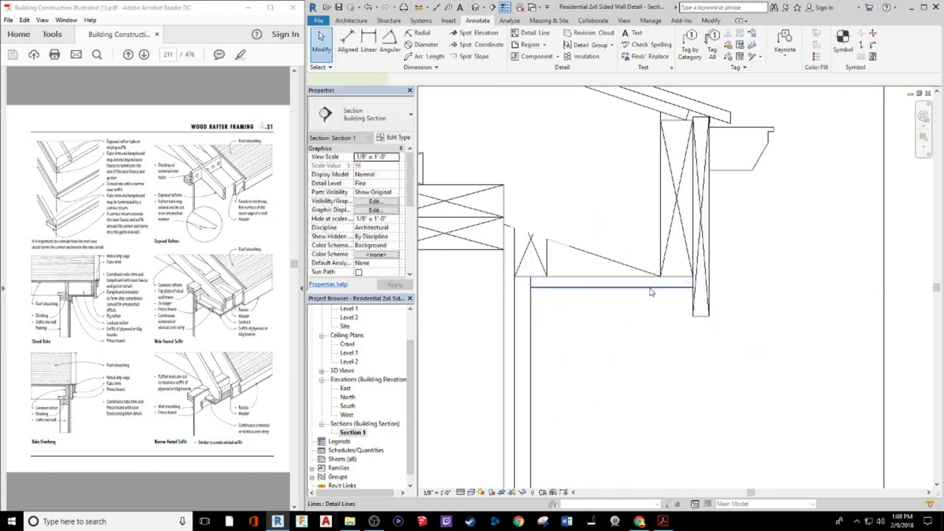
Set the new detail line 3/4" below the existing soffit line
left_click(658, 287)
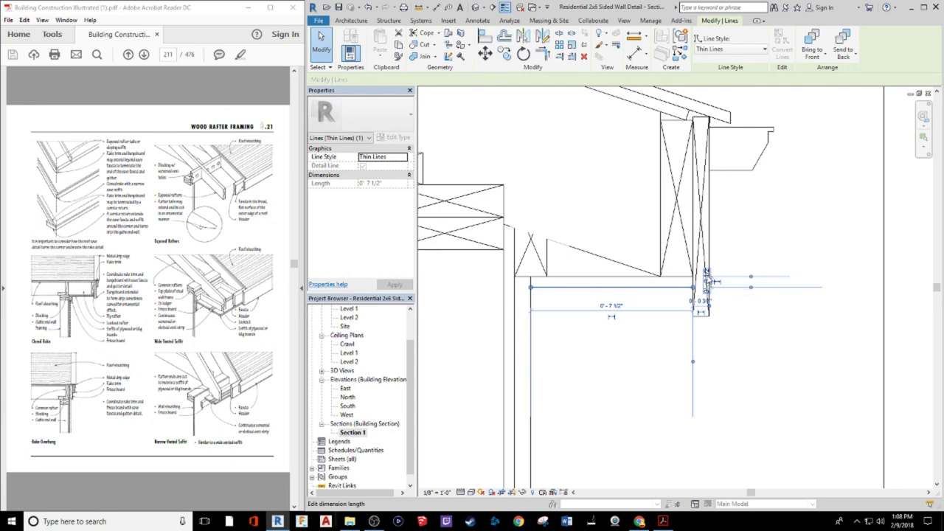
left_click(707, 280)
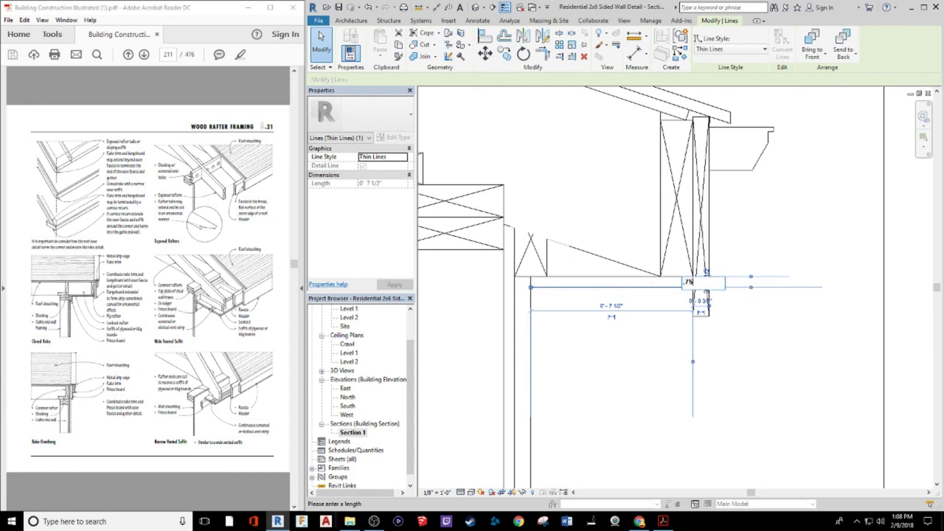
key("Return")
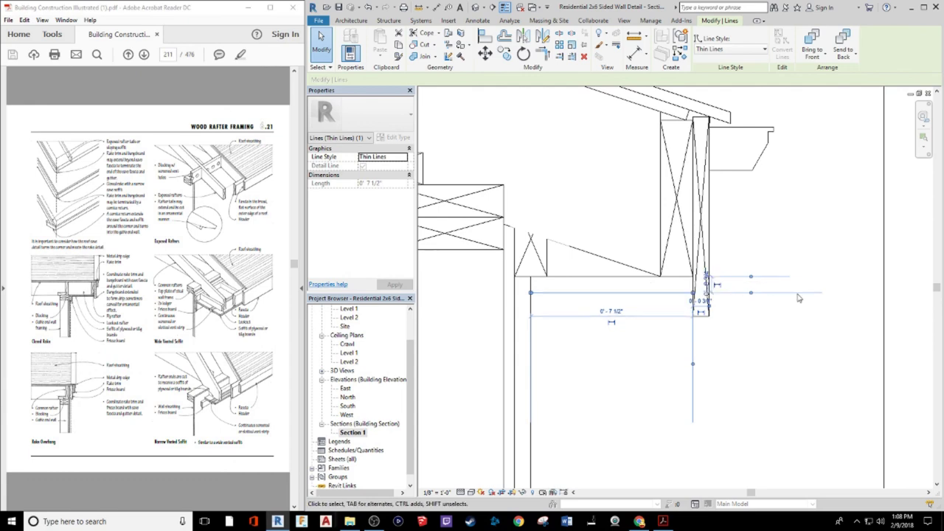
left_click(798, 298)
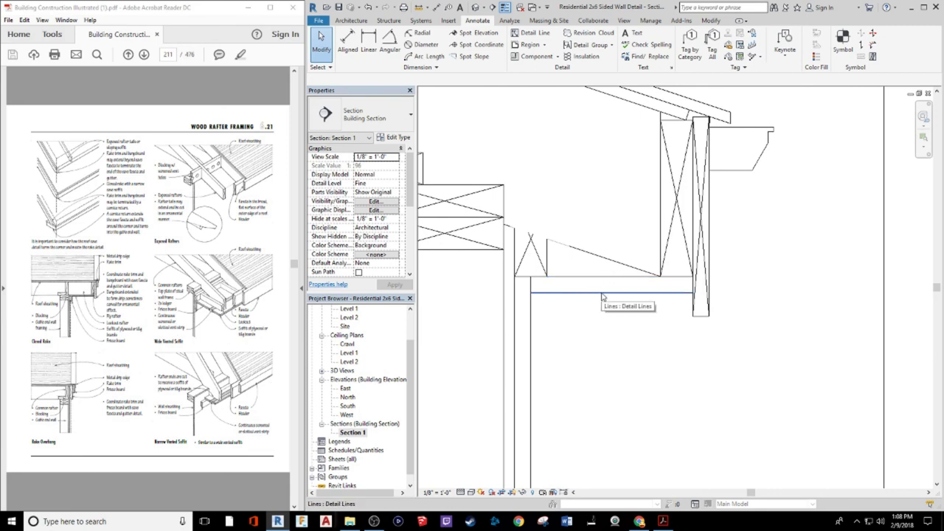
Draw two crossing diagonal detail lines between the corners of the 3/4" soffit board
left_click(351, 19)
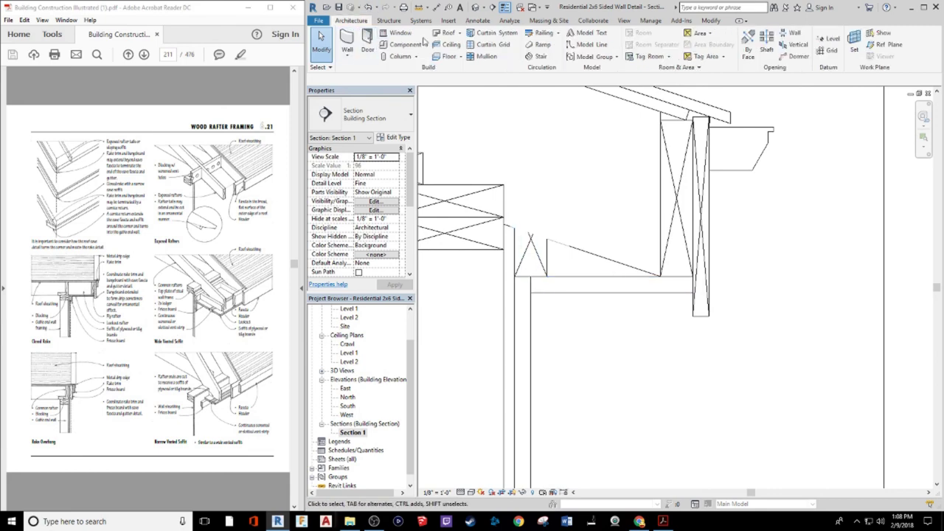
left_click(479, 22)
left_click(534, 34)
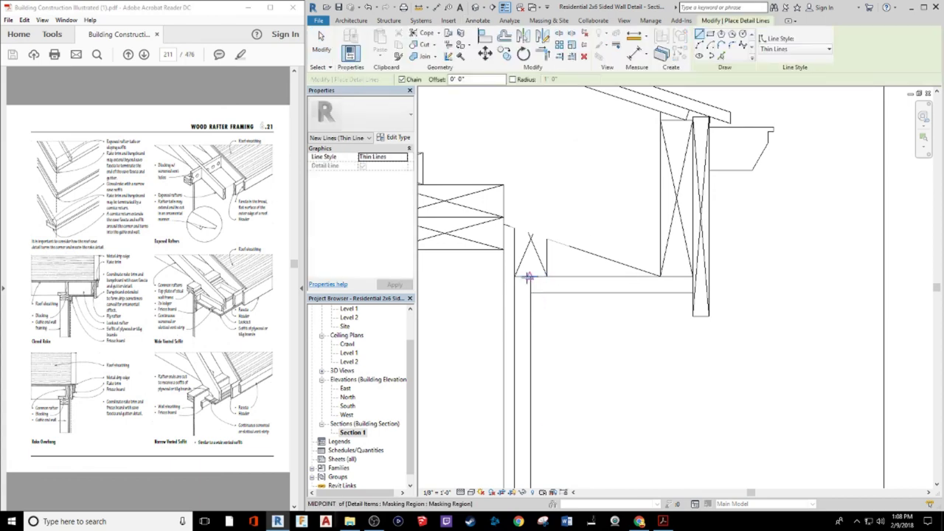
left_click(531, 293)
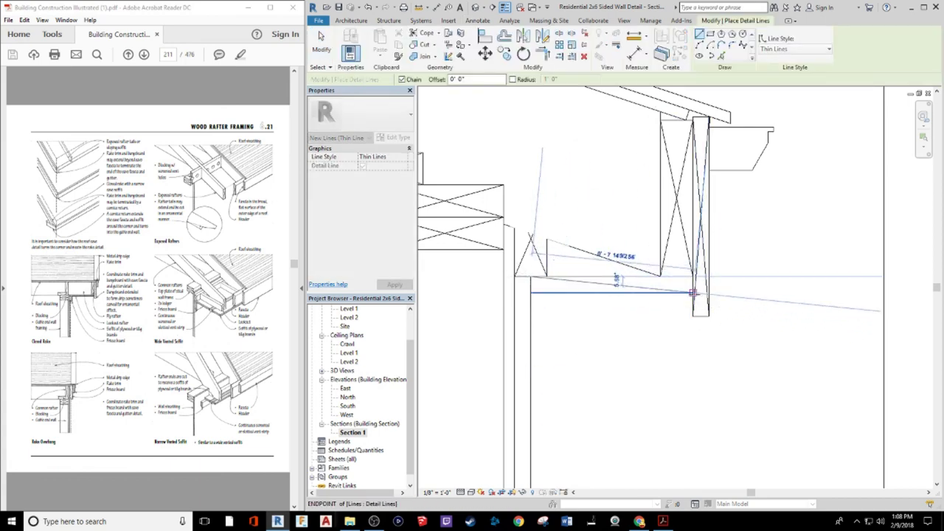
left_click(693, 293)
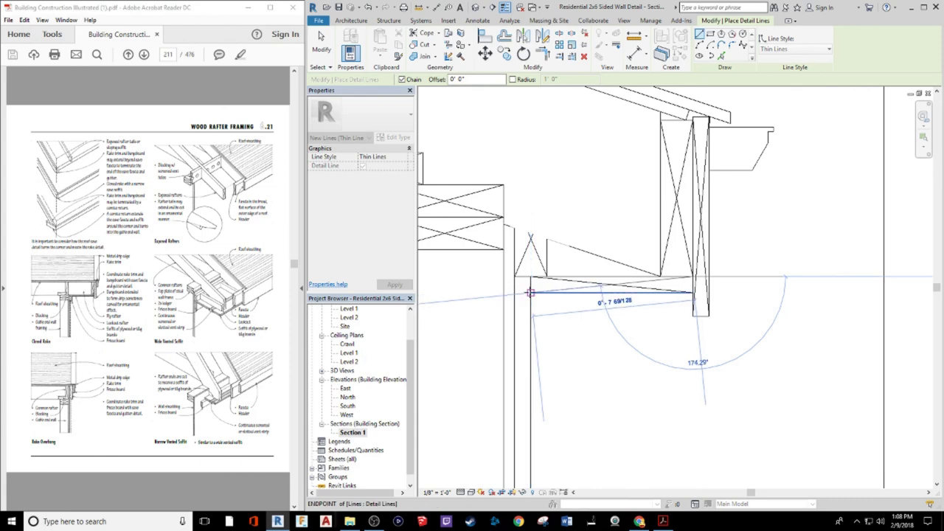
key("Escape")
key("Escape")
scroll(601, 333, "down", 6)
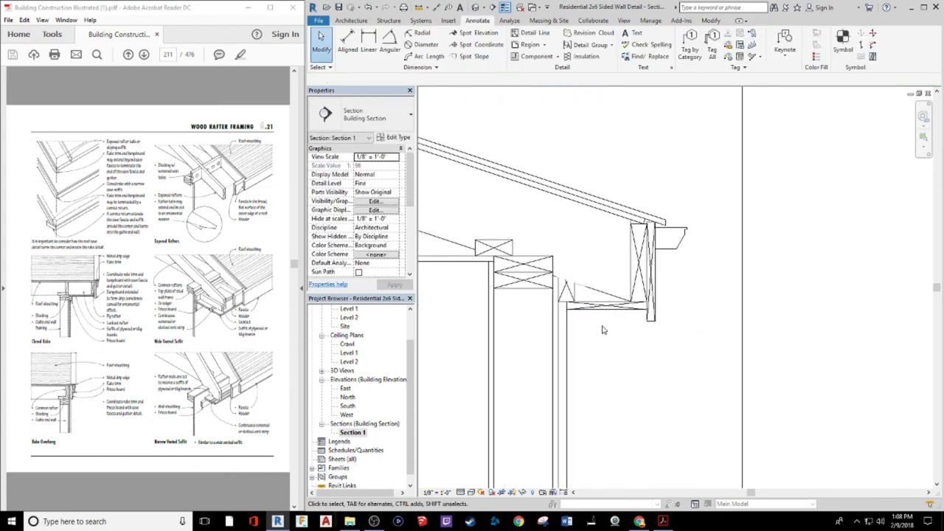
Place 5 1/2" wide batt insulation in the wall cavity, centred from beneath the top plates down to the bottom plate
scroll(700, 320, "down", 3)
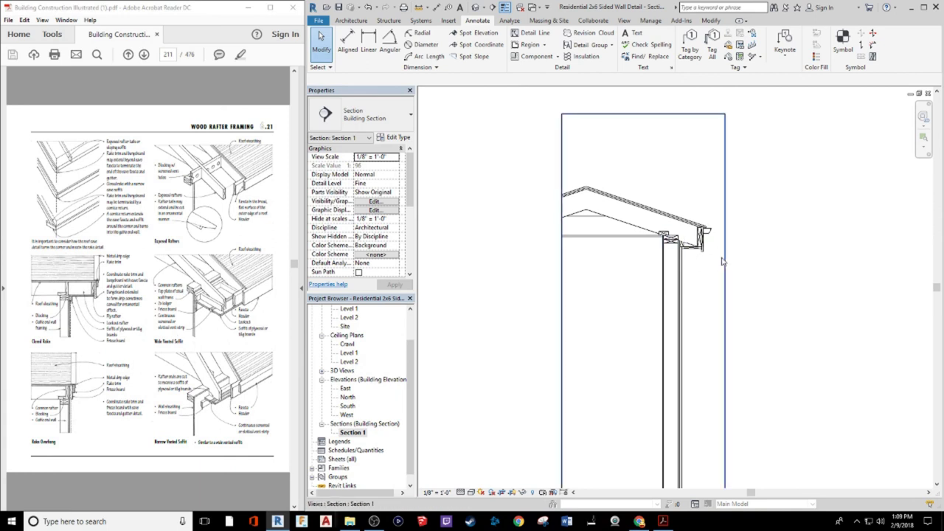
scroll(805, 293, "down", 1)
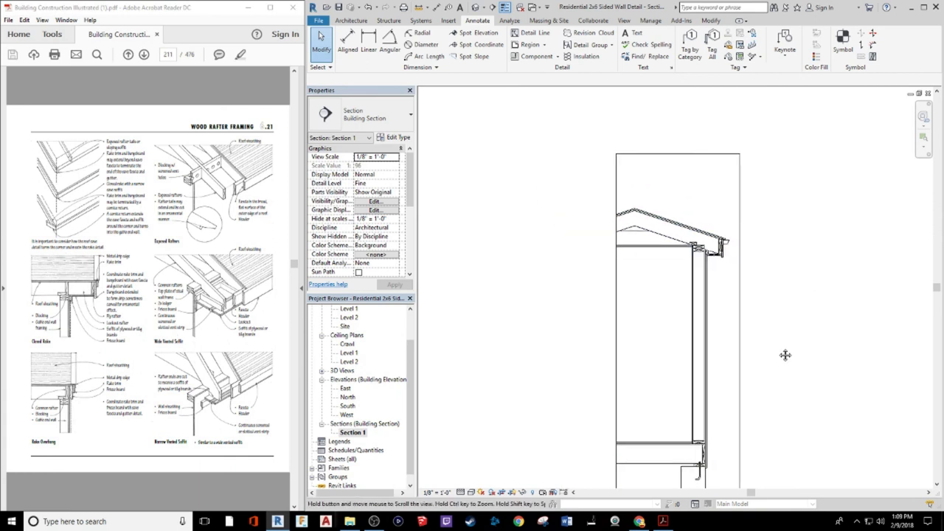
middle_click_drag(784, 354, 698, 300)
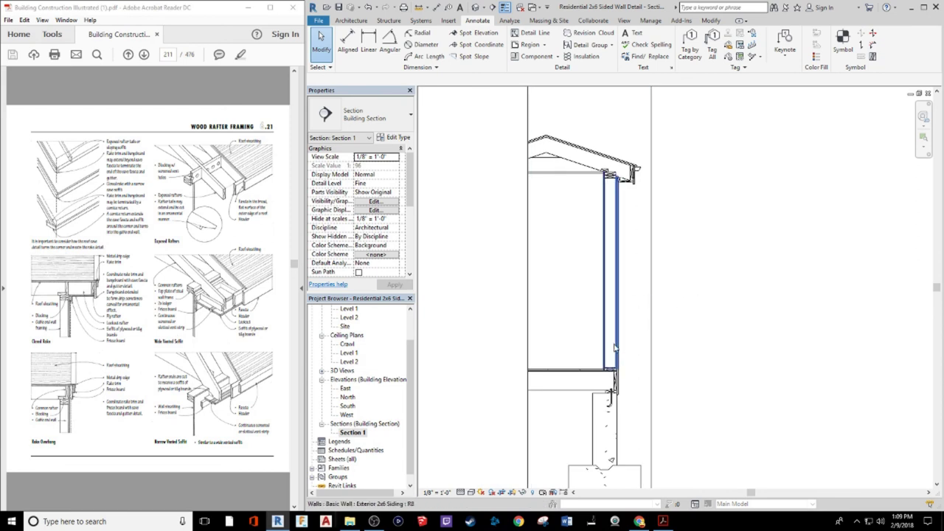
scroll(623, 347, "up", 1)
middle_click_drag(627, 193, 620, 245)
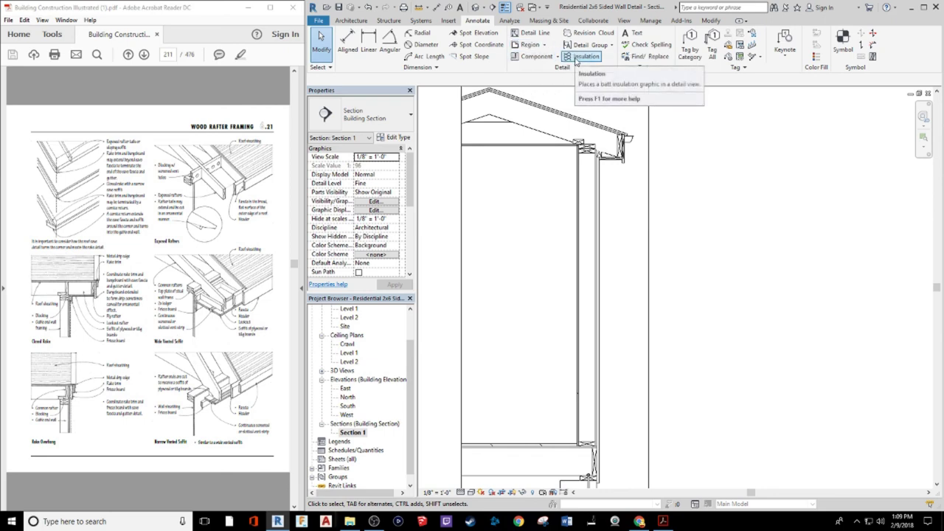
left_click(577, 56)
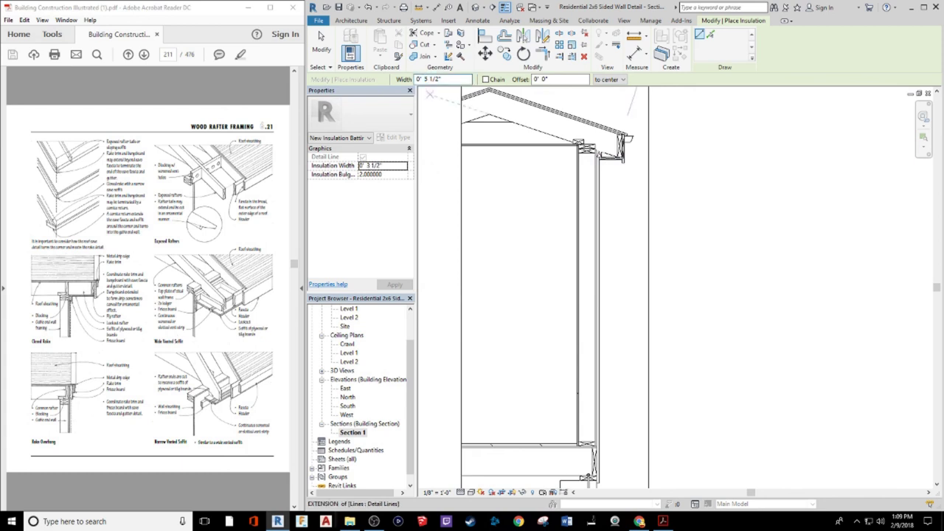
type("5 1/2")
left_click(584, 153)
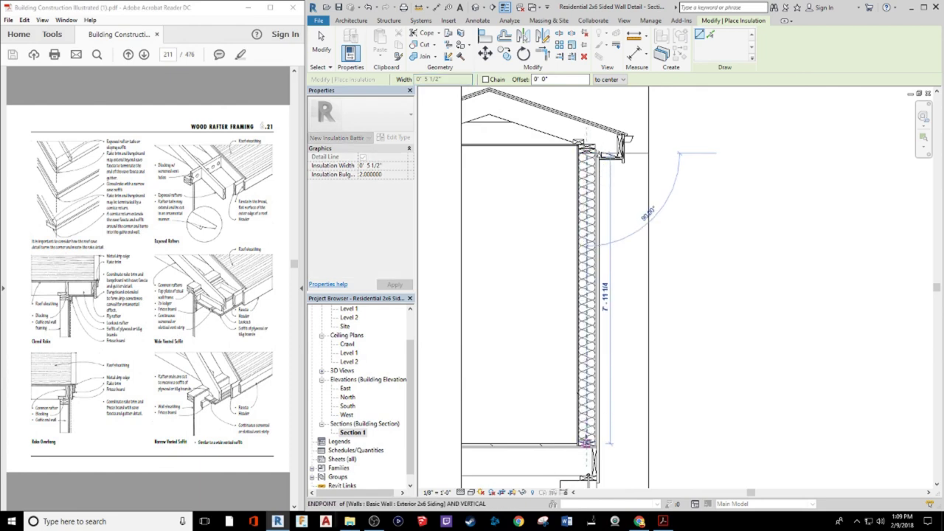
left_click(586, 441)
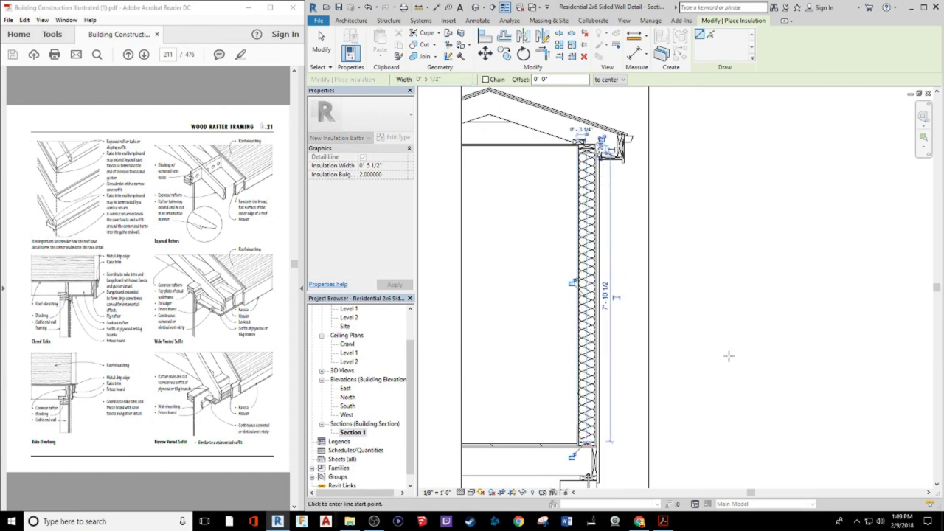
key("Escape")
key("Escape")
Place a horizontal run of 7 1/4" wide batt insulation about 3'-2" long above the ceiling, from the section's cropped edge toward the wall plate
scroll(590, 144, "up", 1)
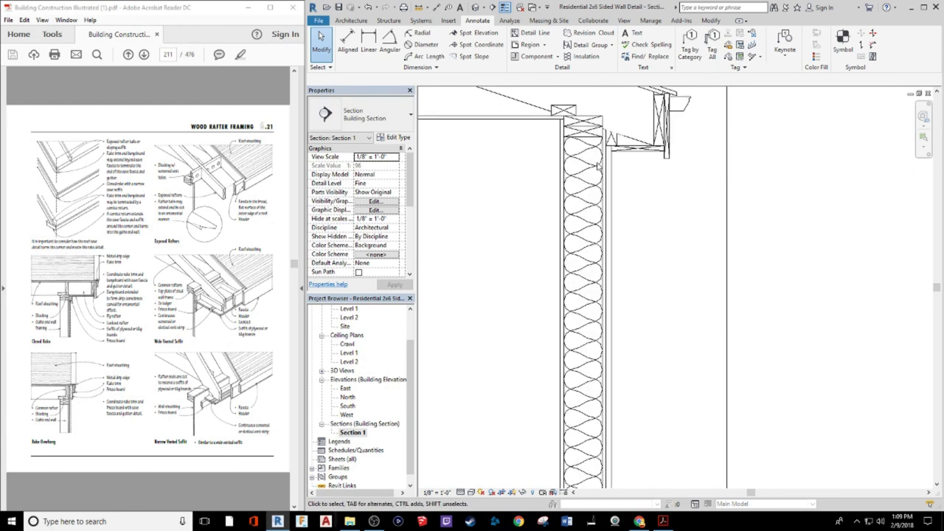
scroll(602, 137, "up", 1)
scroll(612, 295, "down", 1)
scroll(507, 197, "up", 1)
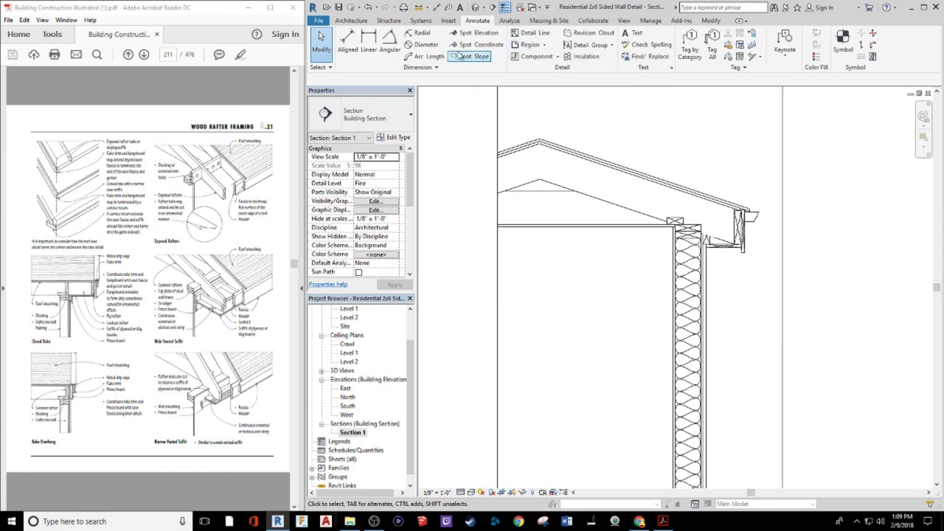
left_click(569, 58)
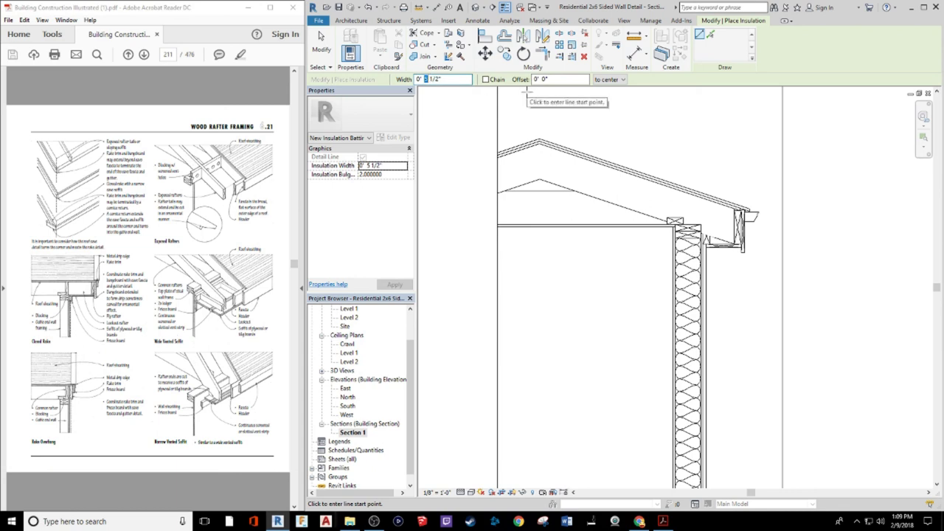
type("8")
key("Return")
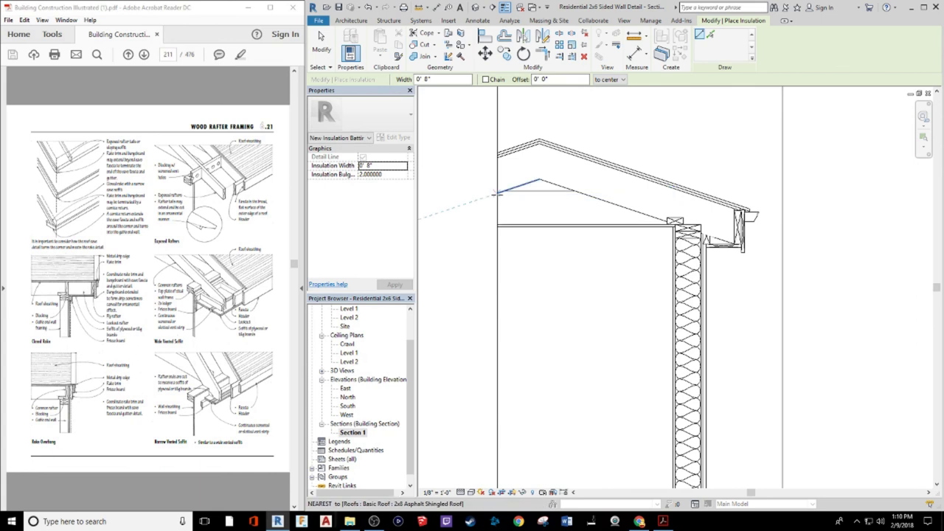
left_click(496, 195)
key("Escape")
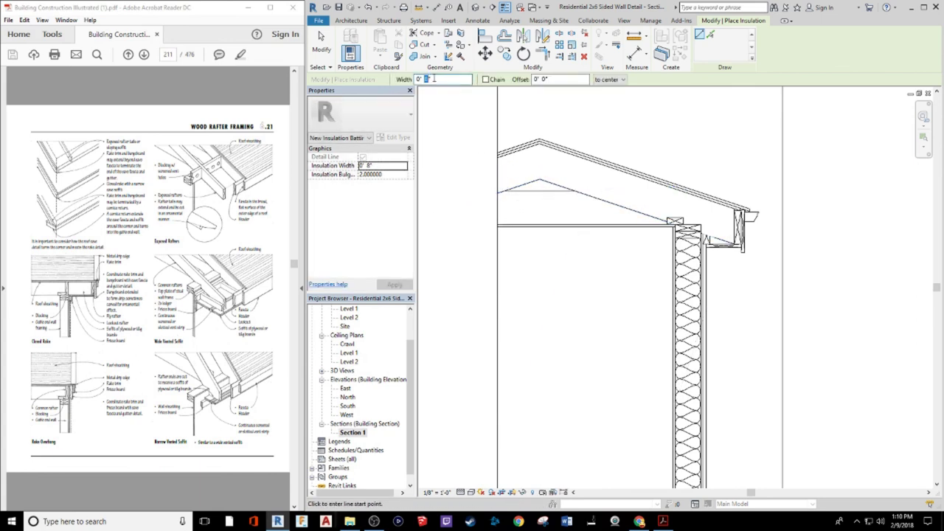
left_click(496, 207)
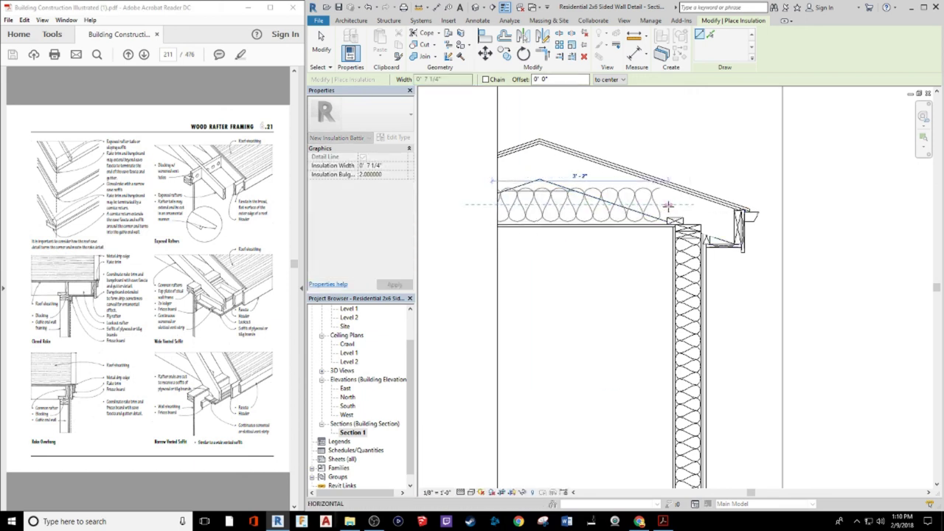
left_click(667, 207)
key("Escape")
key("Escape")
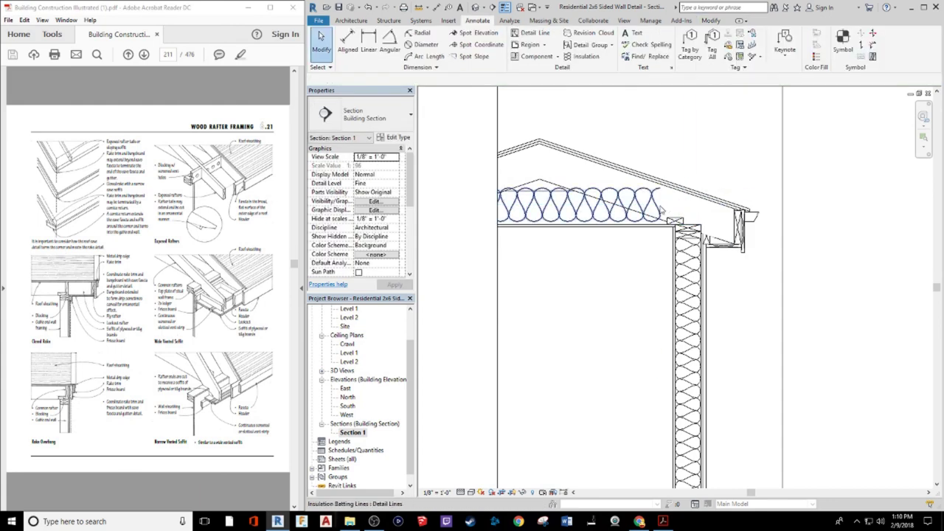
Nudge the attic insulation down toward the ceiling and shorten its wall-side end to about 2'-11" overall length
left_click(663, 211)
key("Down")
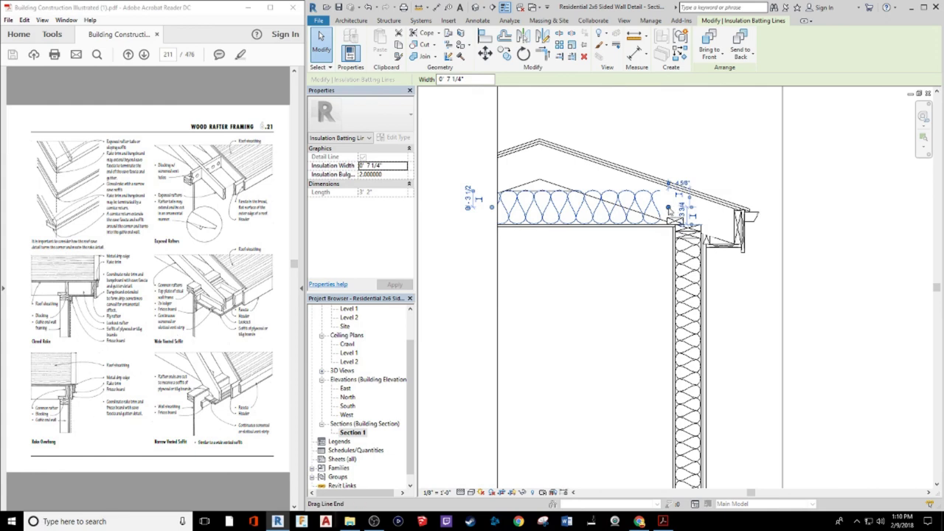
left_click_drag(666, 211, 690, 208)
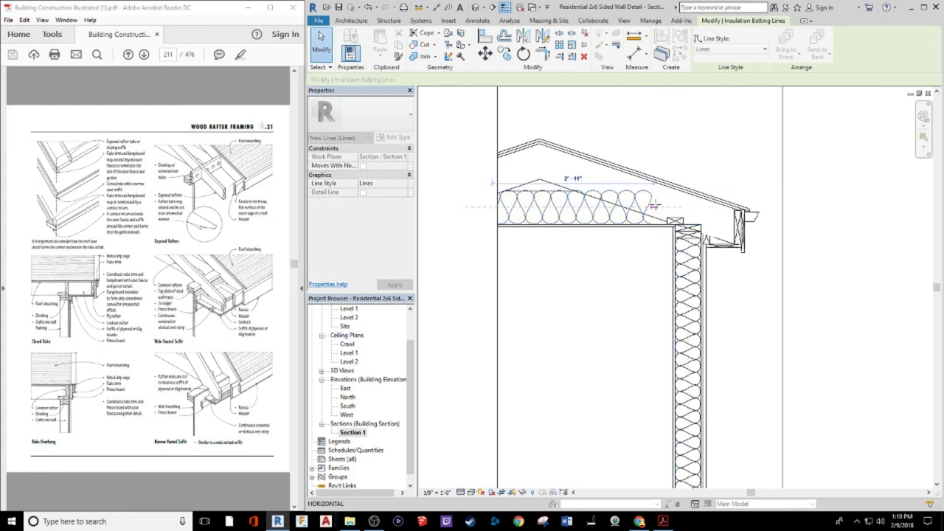
left_click(655, 208)
key("Escape")
key("Escape")
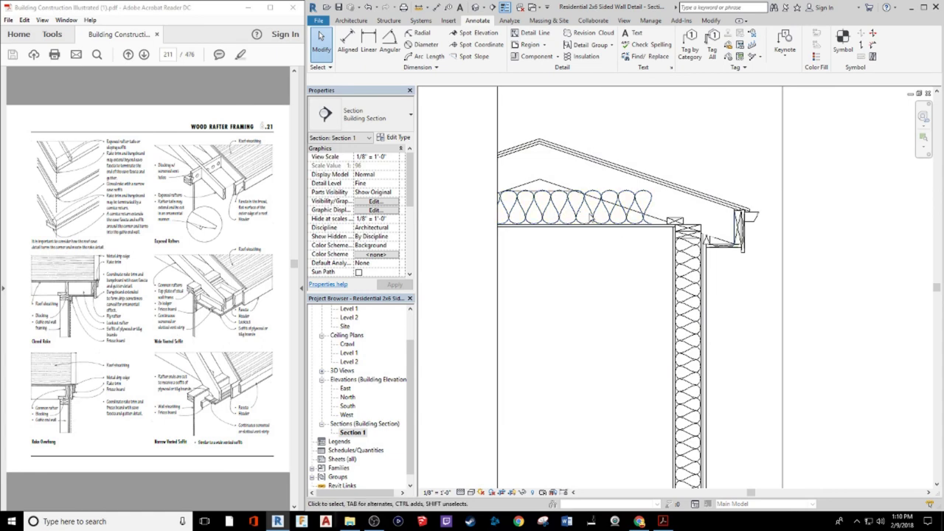
Save the wall section project
scroll(635, 205, "down", 2)
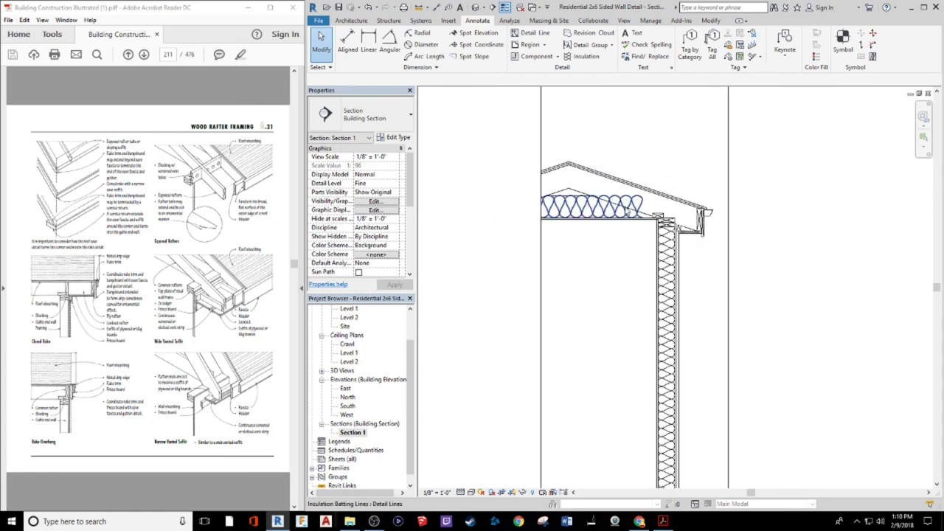
scroll(605, 290, "down", 2)
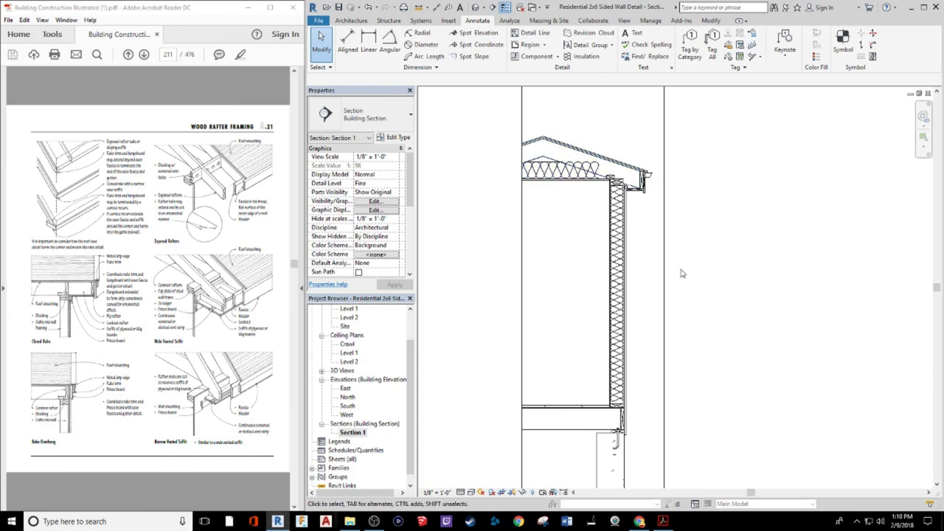
scroll(681, 274, "down", 2)
scroll(666, 251, "up", 1)
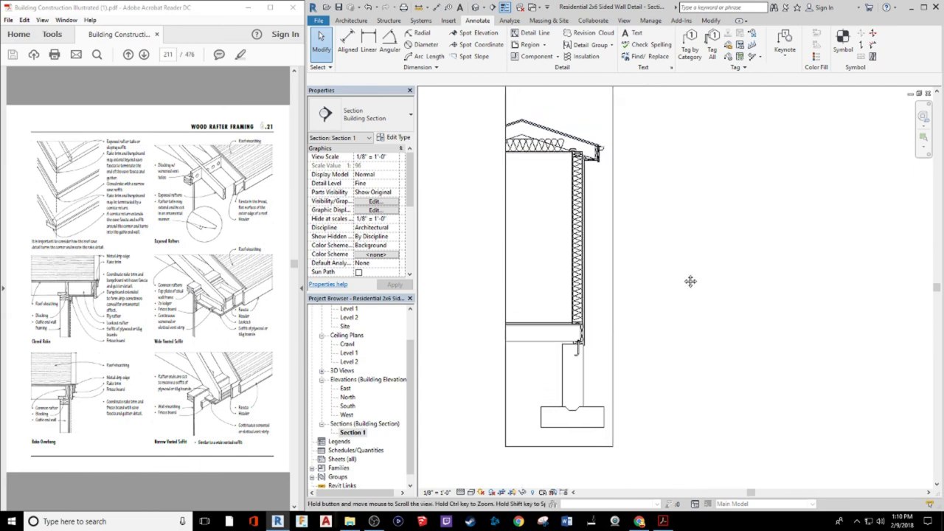
scroll(655, 244, "down", 1)
middle_click_drag(655, 244, 649, 271)
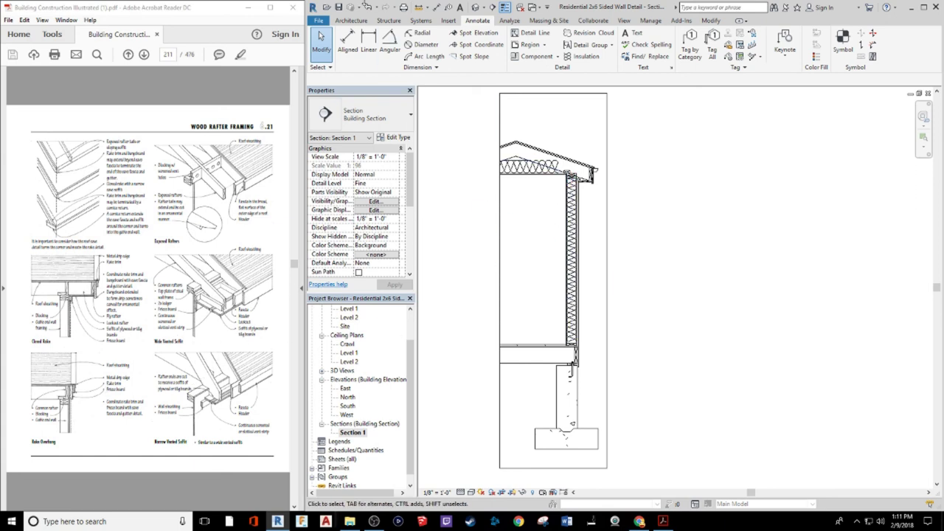
left_click(338, 9)
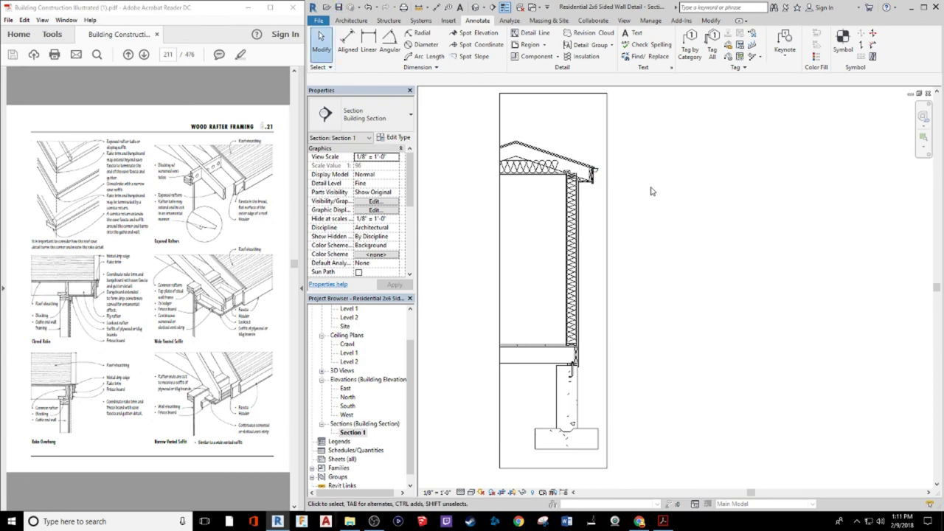